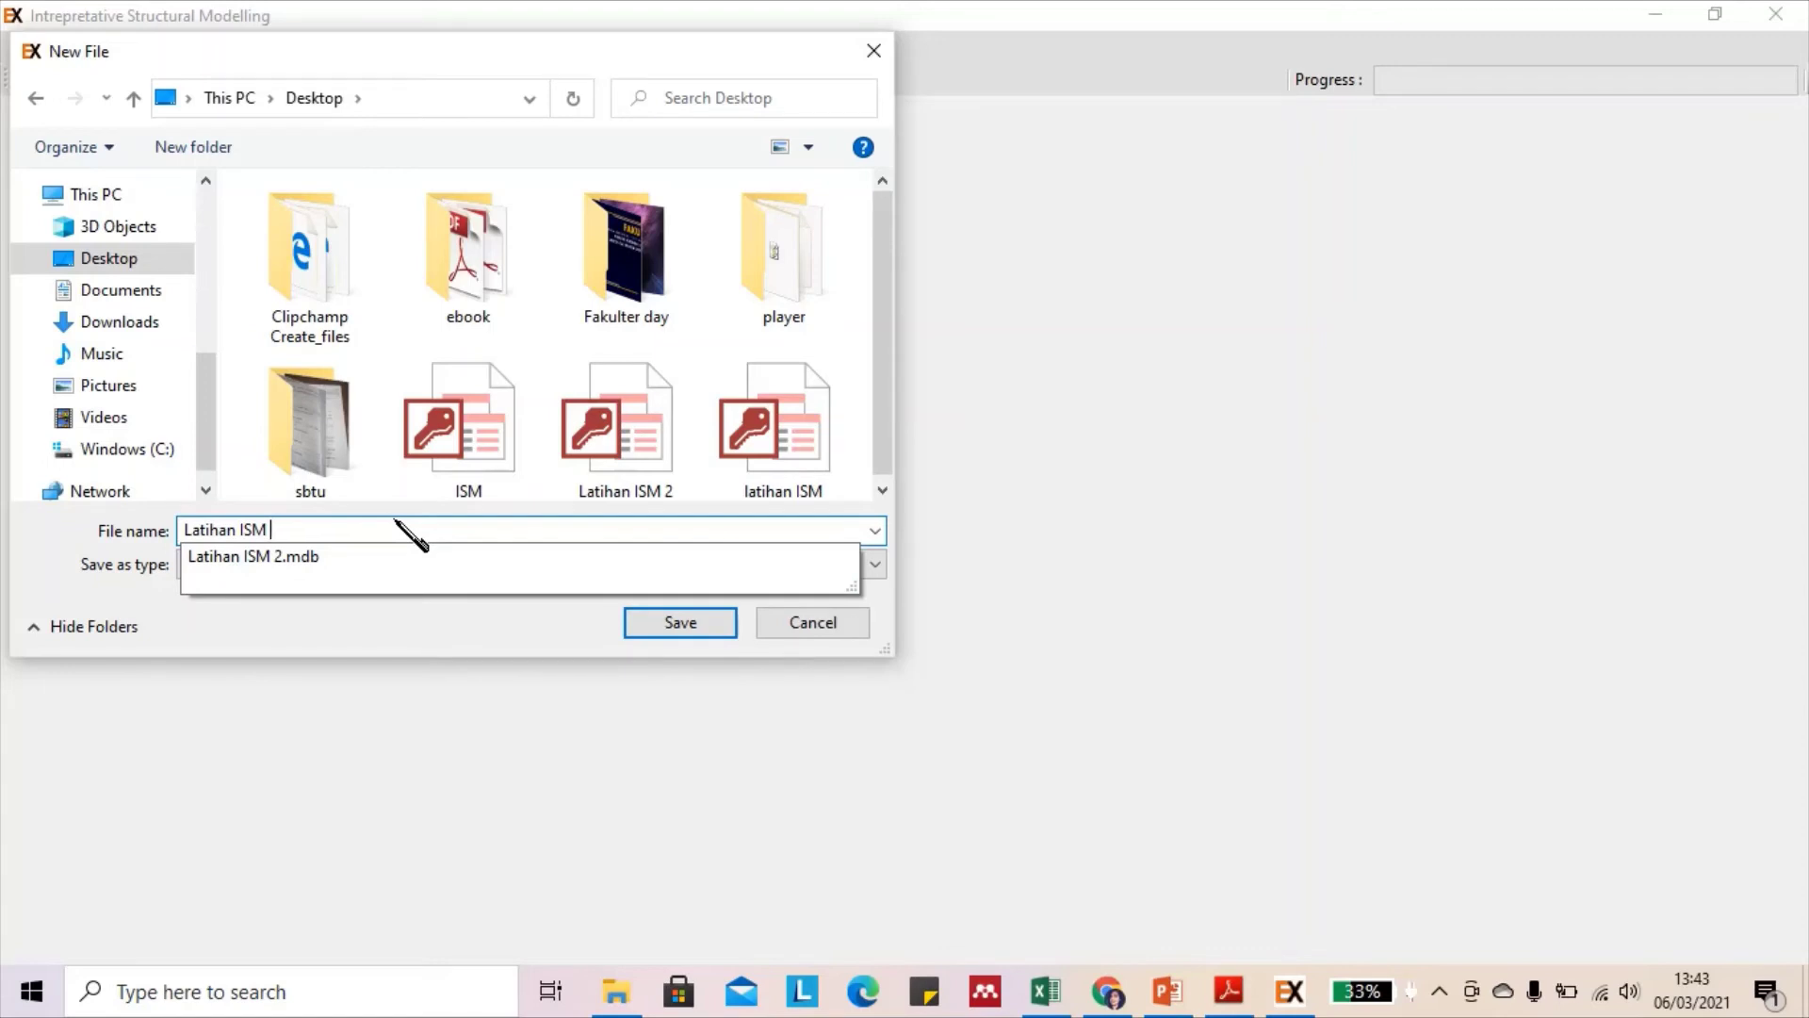
# Save the project as 'Latihan ISM 2021' and update its case description to 'Stretegi peningkatan performa wirausahawan agribisnis perdesaan'
pyautogui.write('2021')
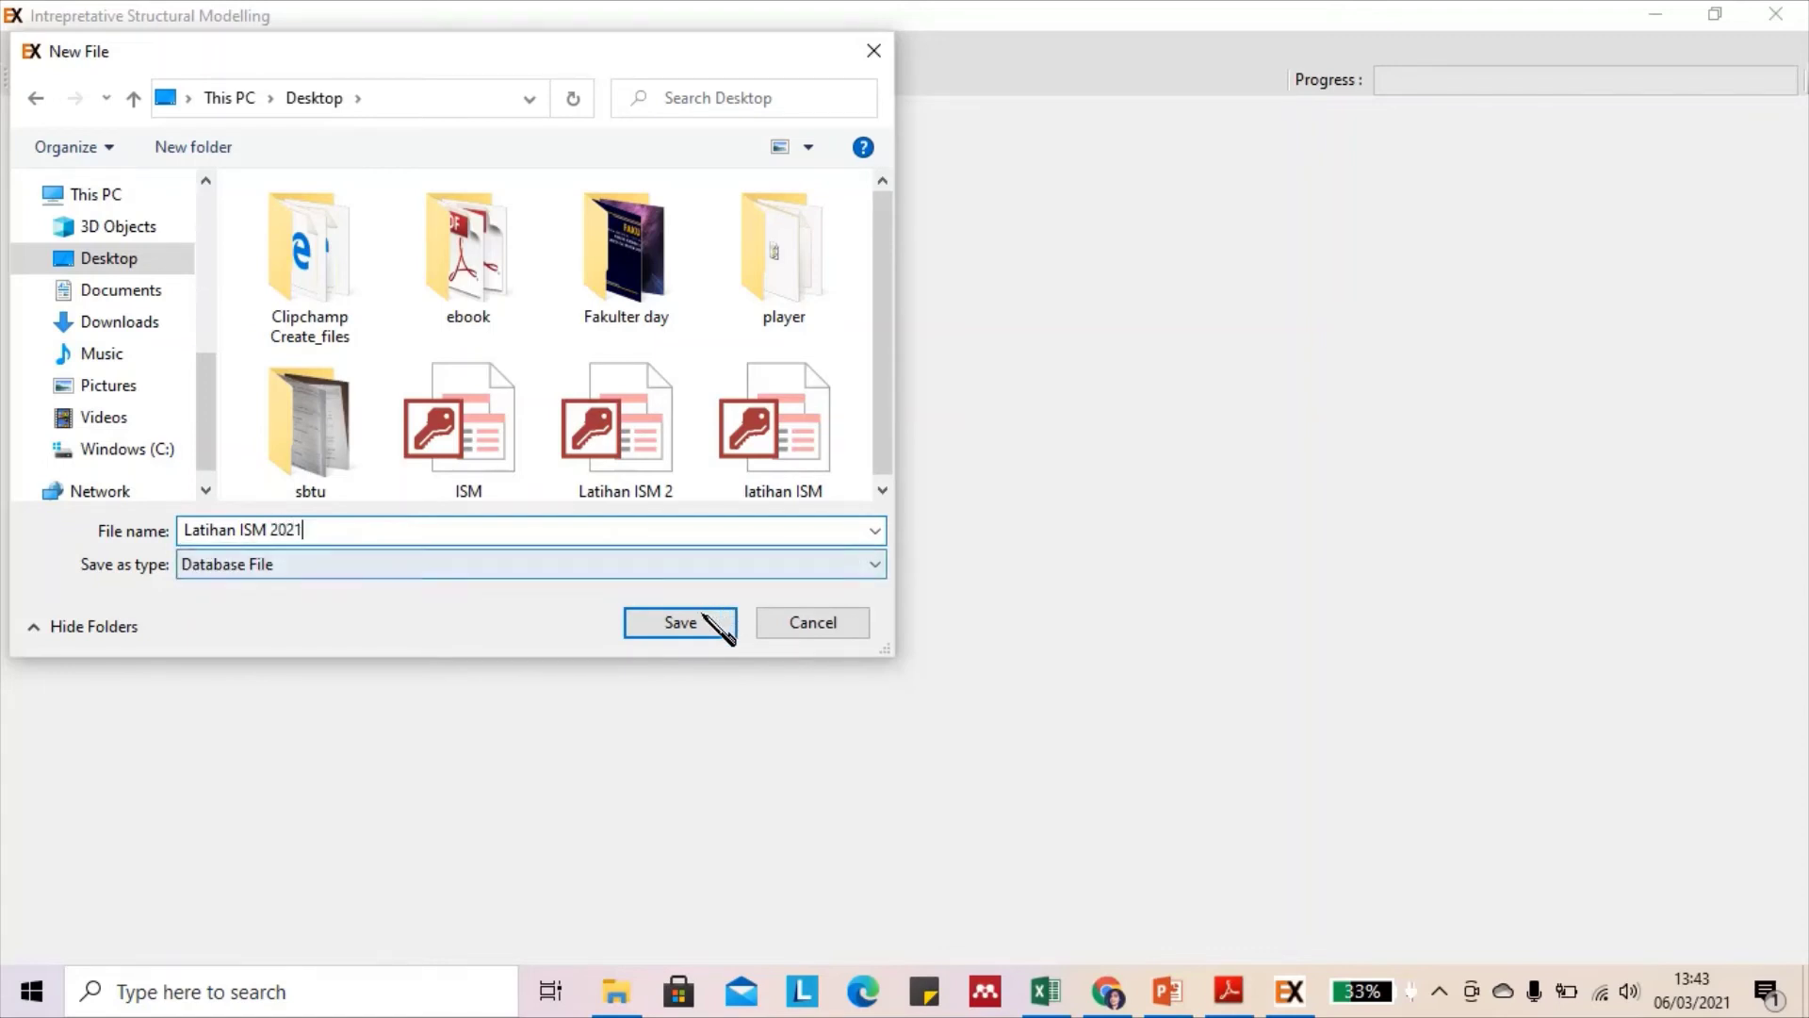
pyautogui.click(702, 619)
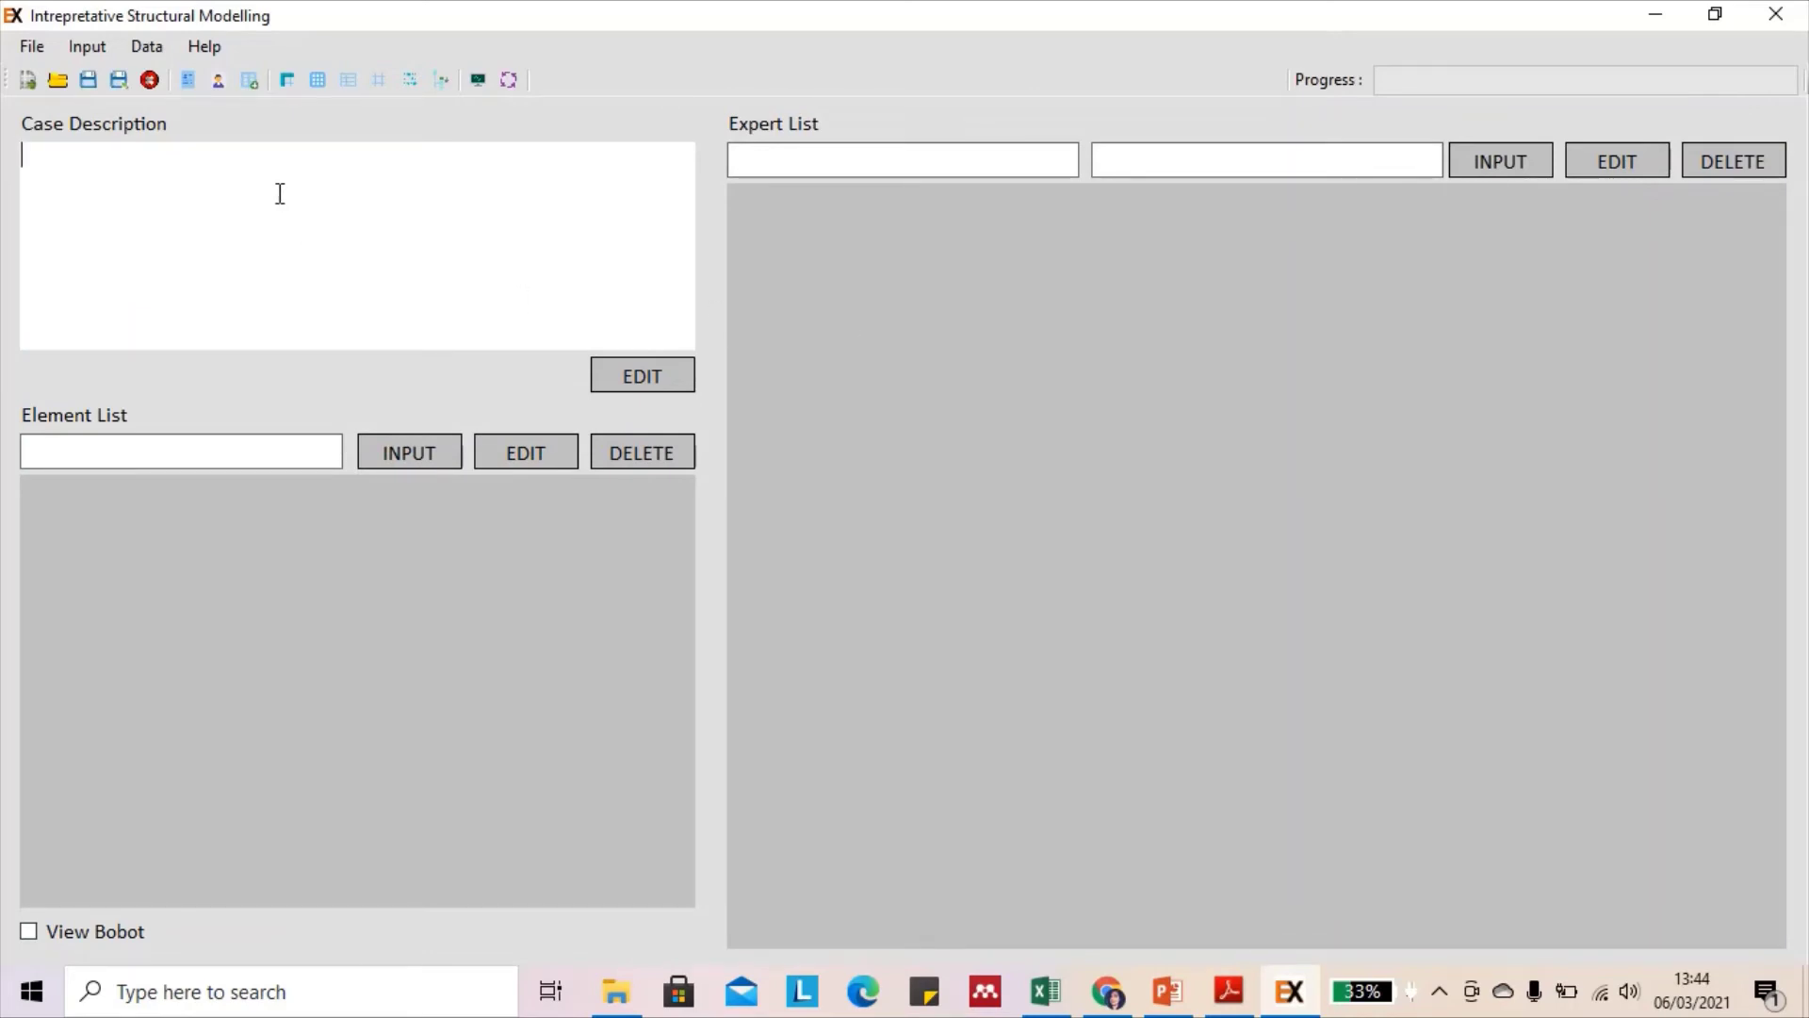
pyautogui.click(290, 193)
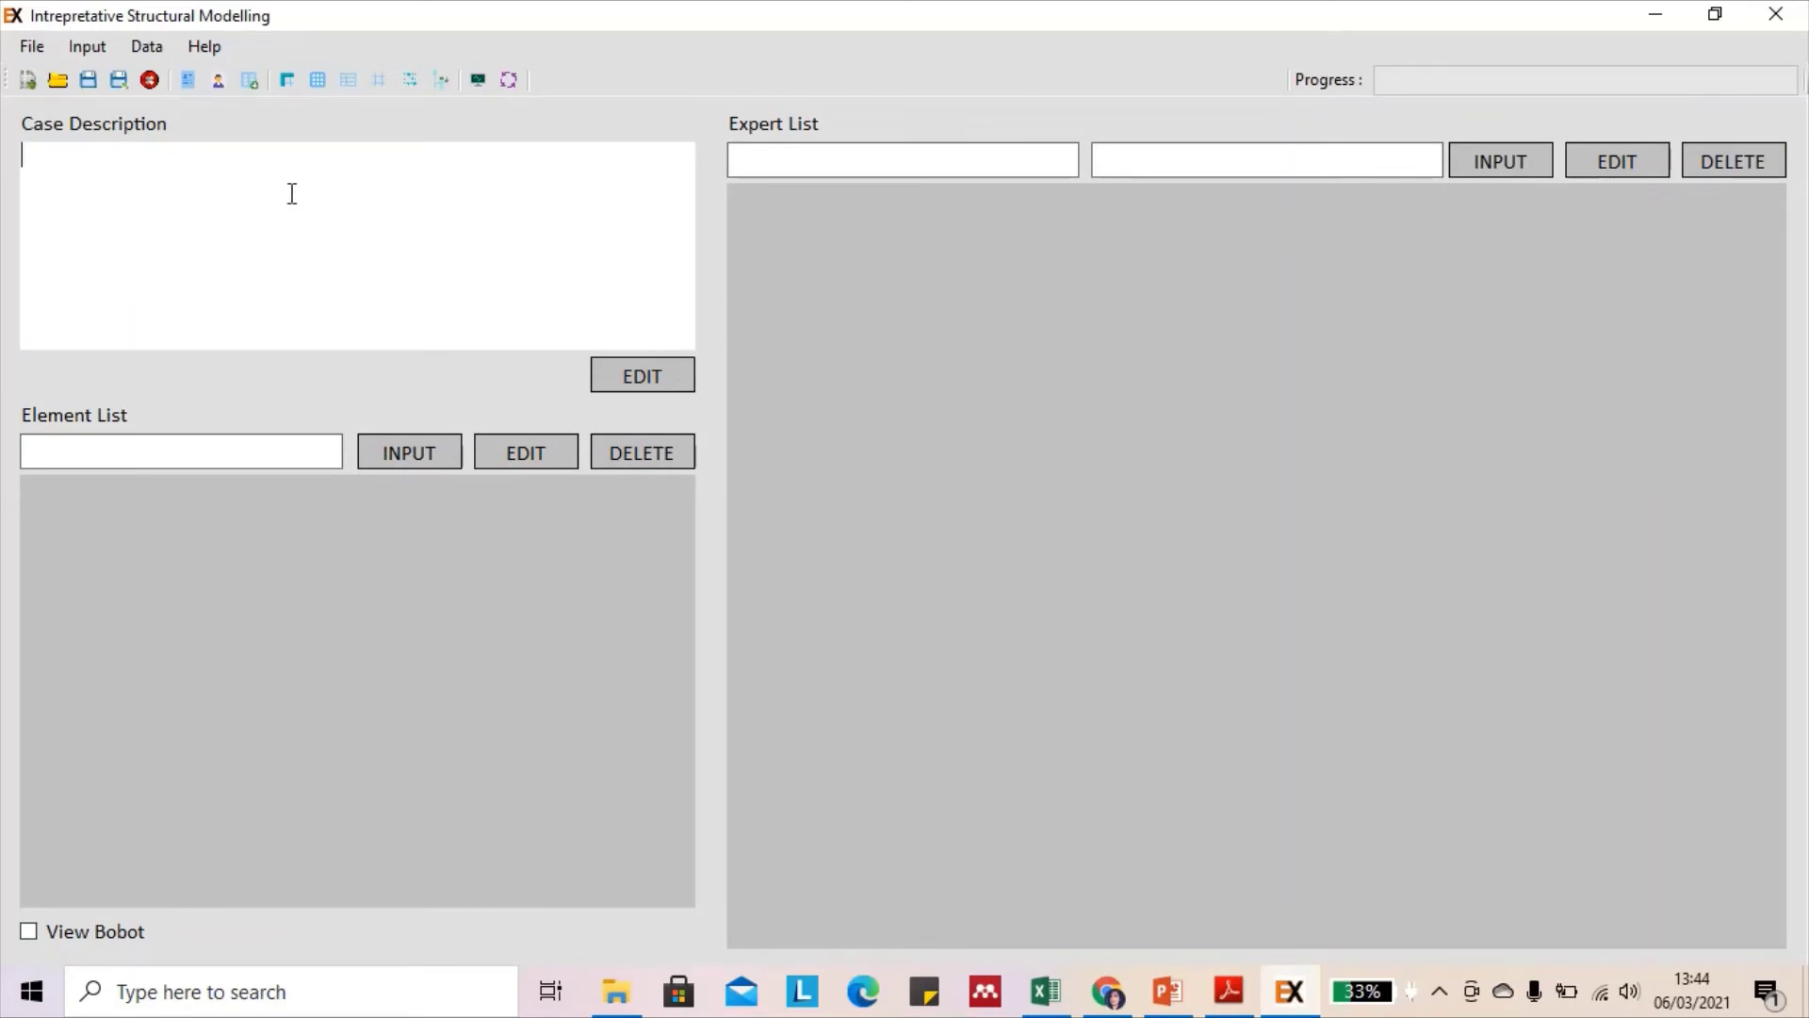
pyautogui.click(650, 377)
pyautogui.write('Stretegi')
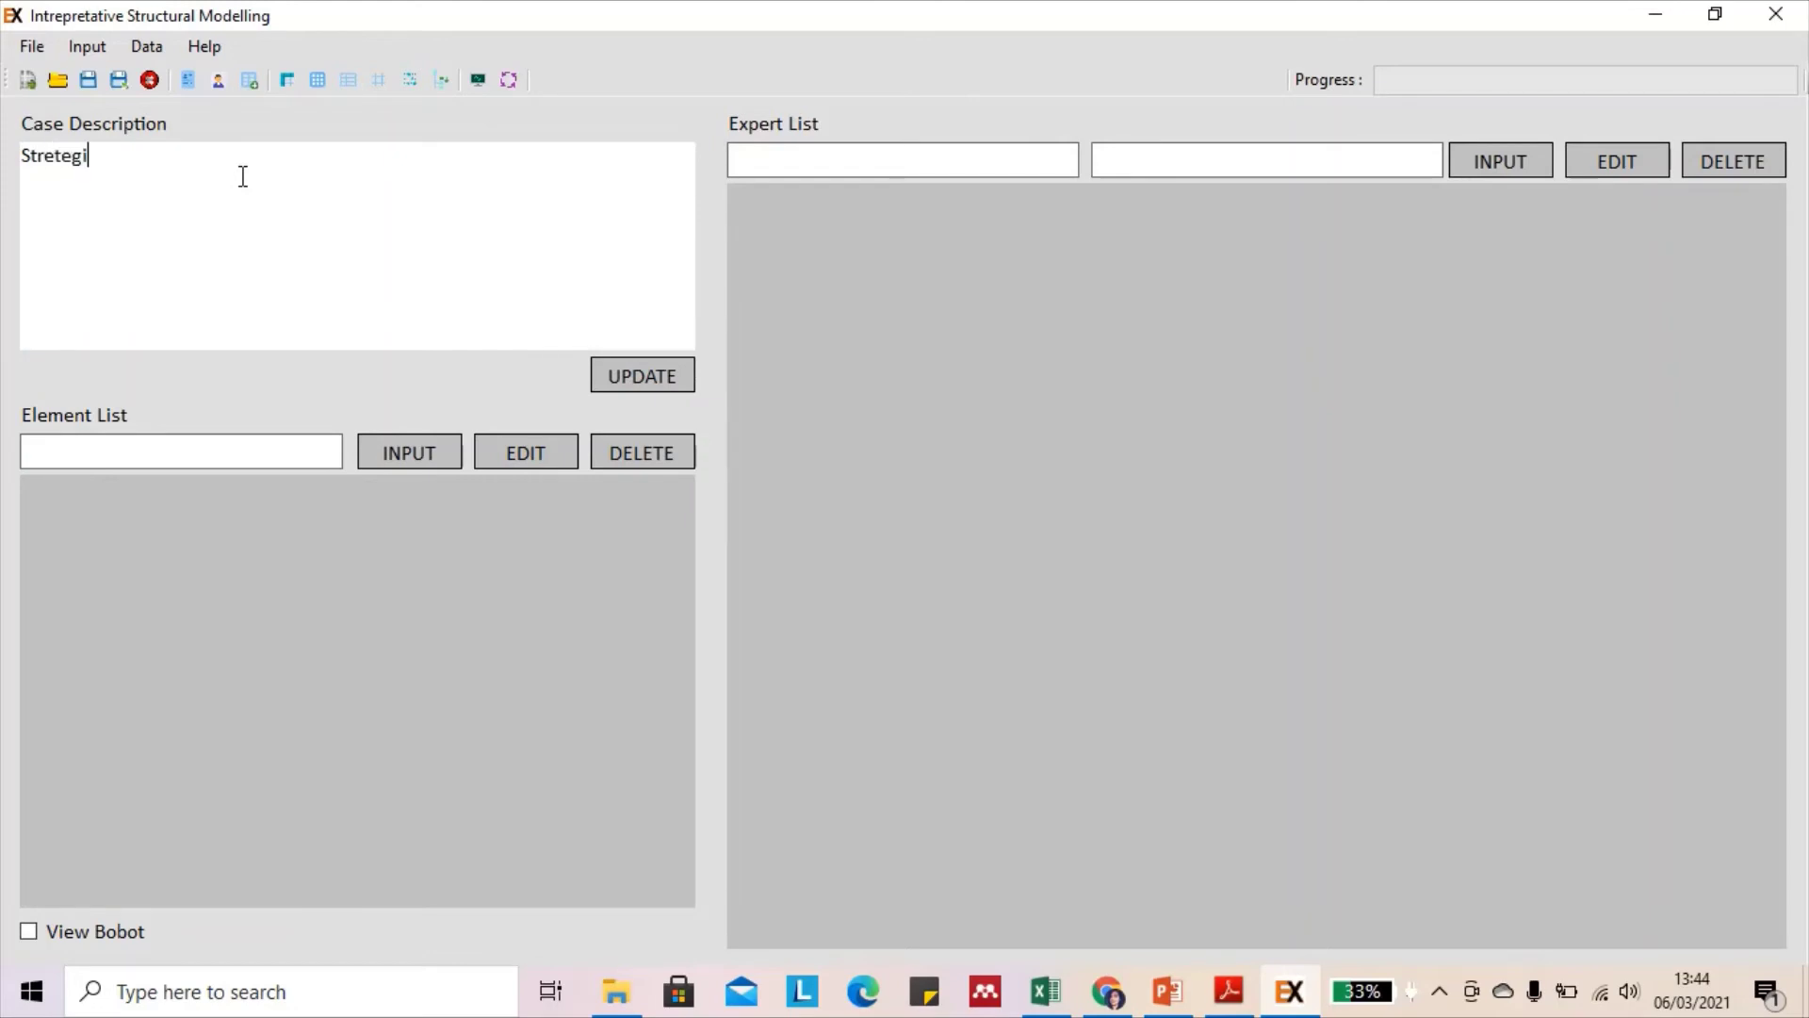
pyautogui.write(' peningkatan per')
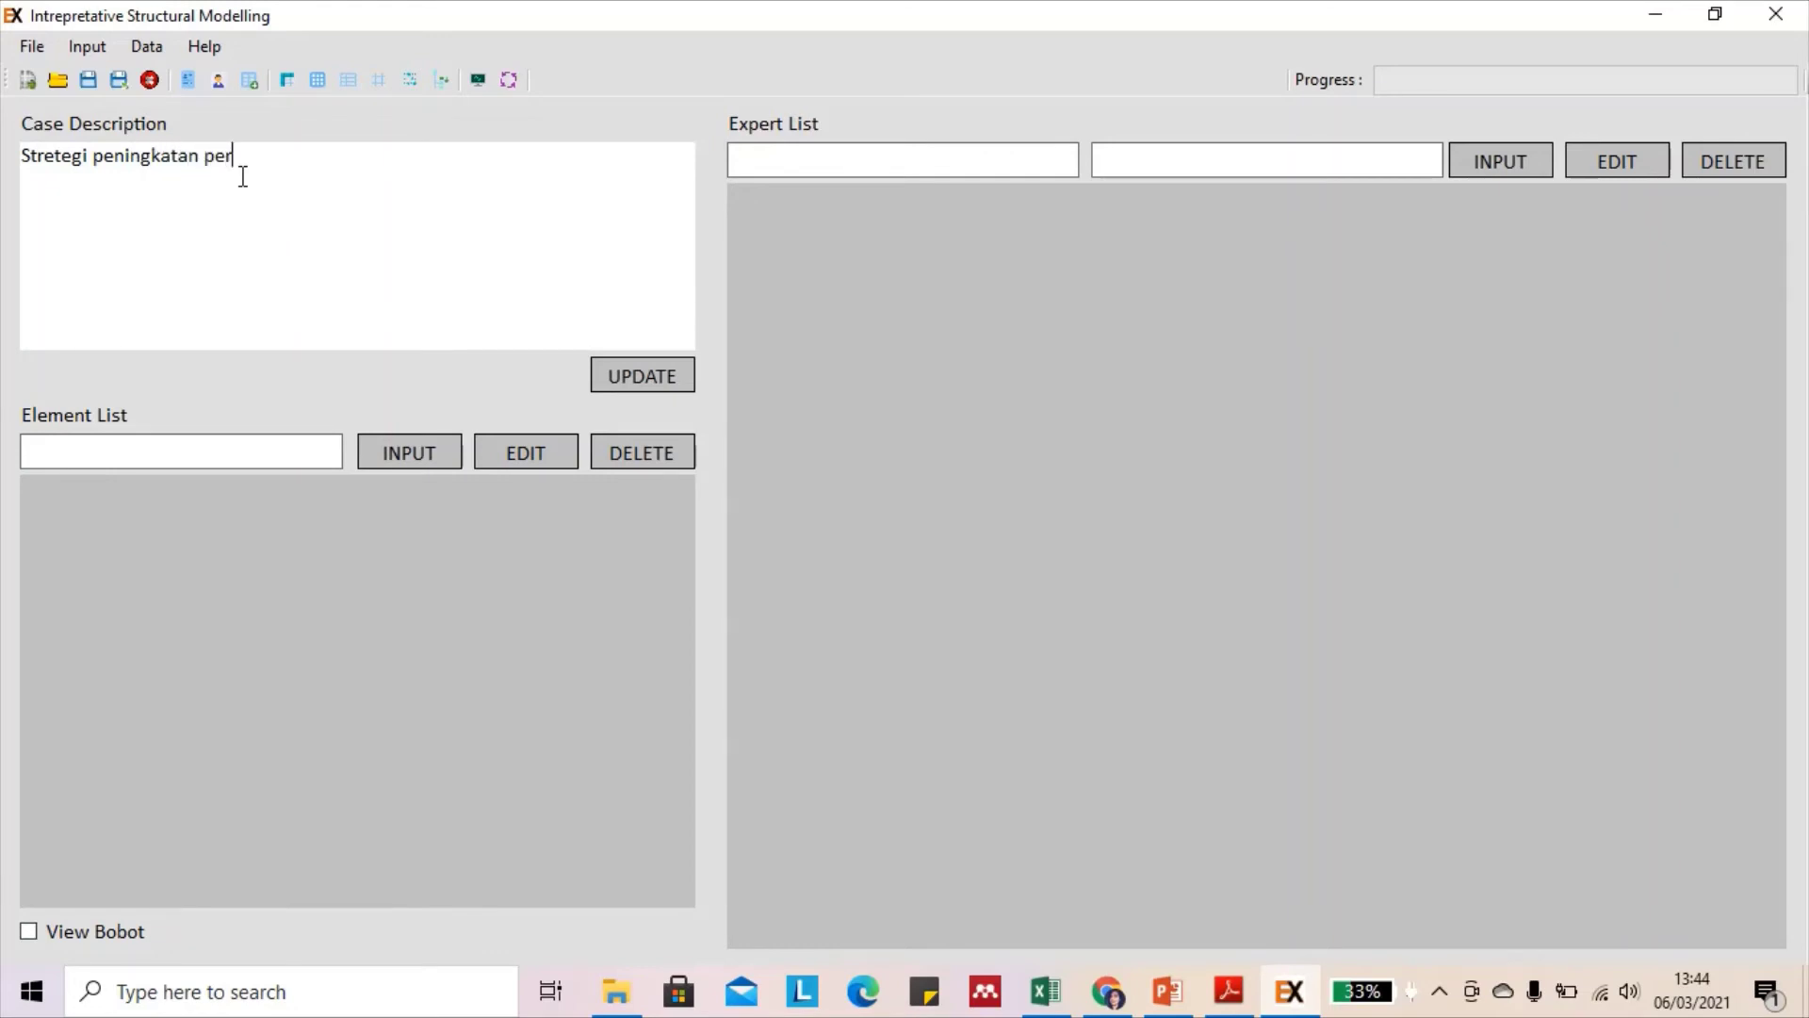
pyautogui.write('forma wirausahawan agribisnis ')
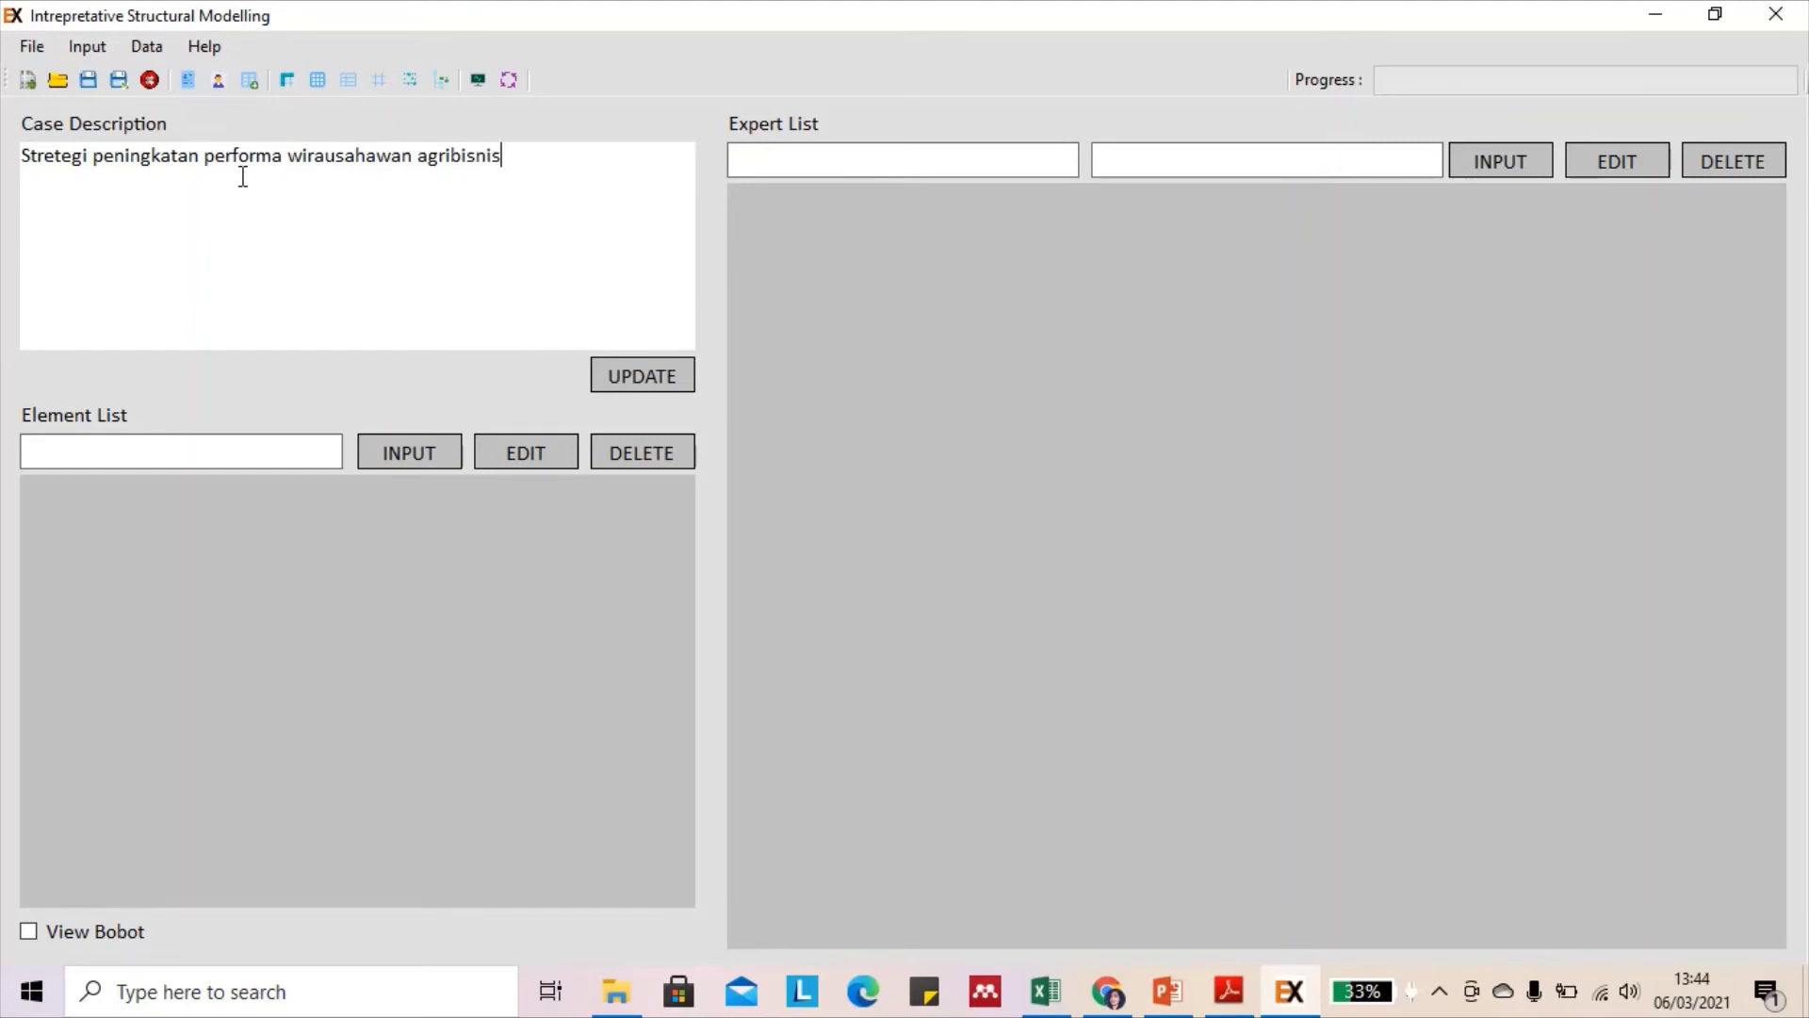
pyautogui.write('perdesaan')
pyautogui.click(637, 381)
# Enter the expert's name with institution UKSW as the first Expert List entry
pyautogui.click(1144, 592)
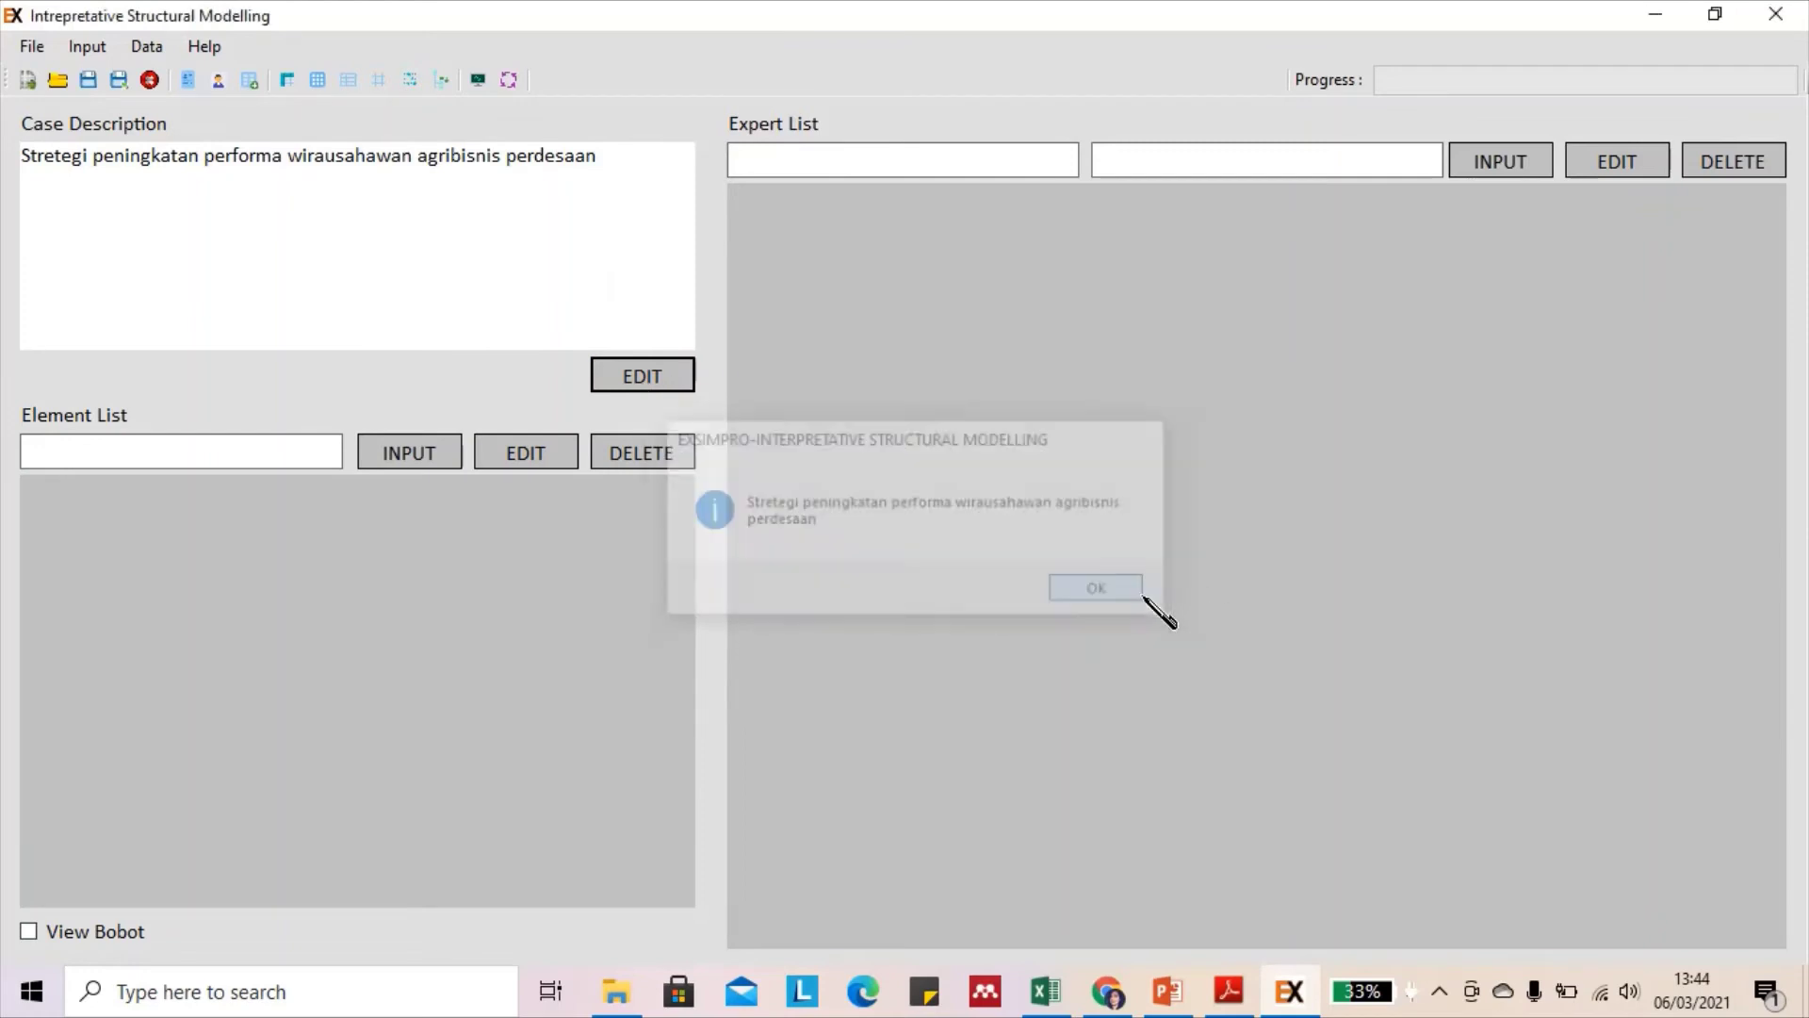
pyautogui.click(943, 155)
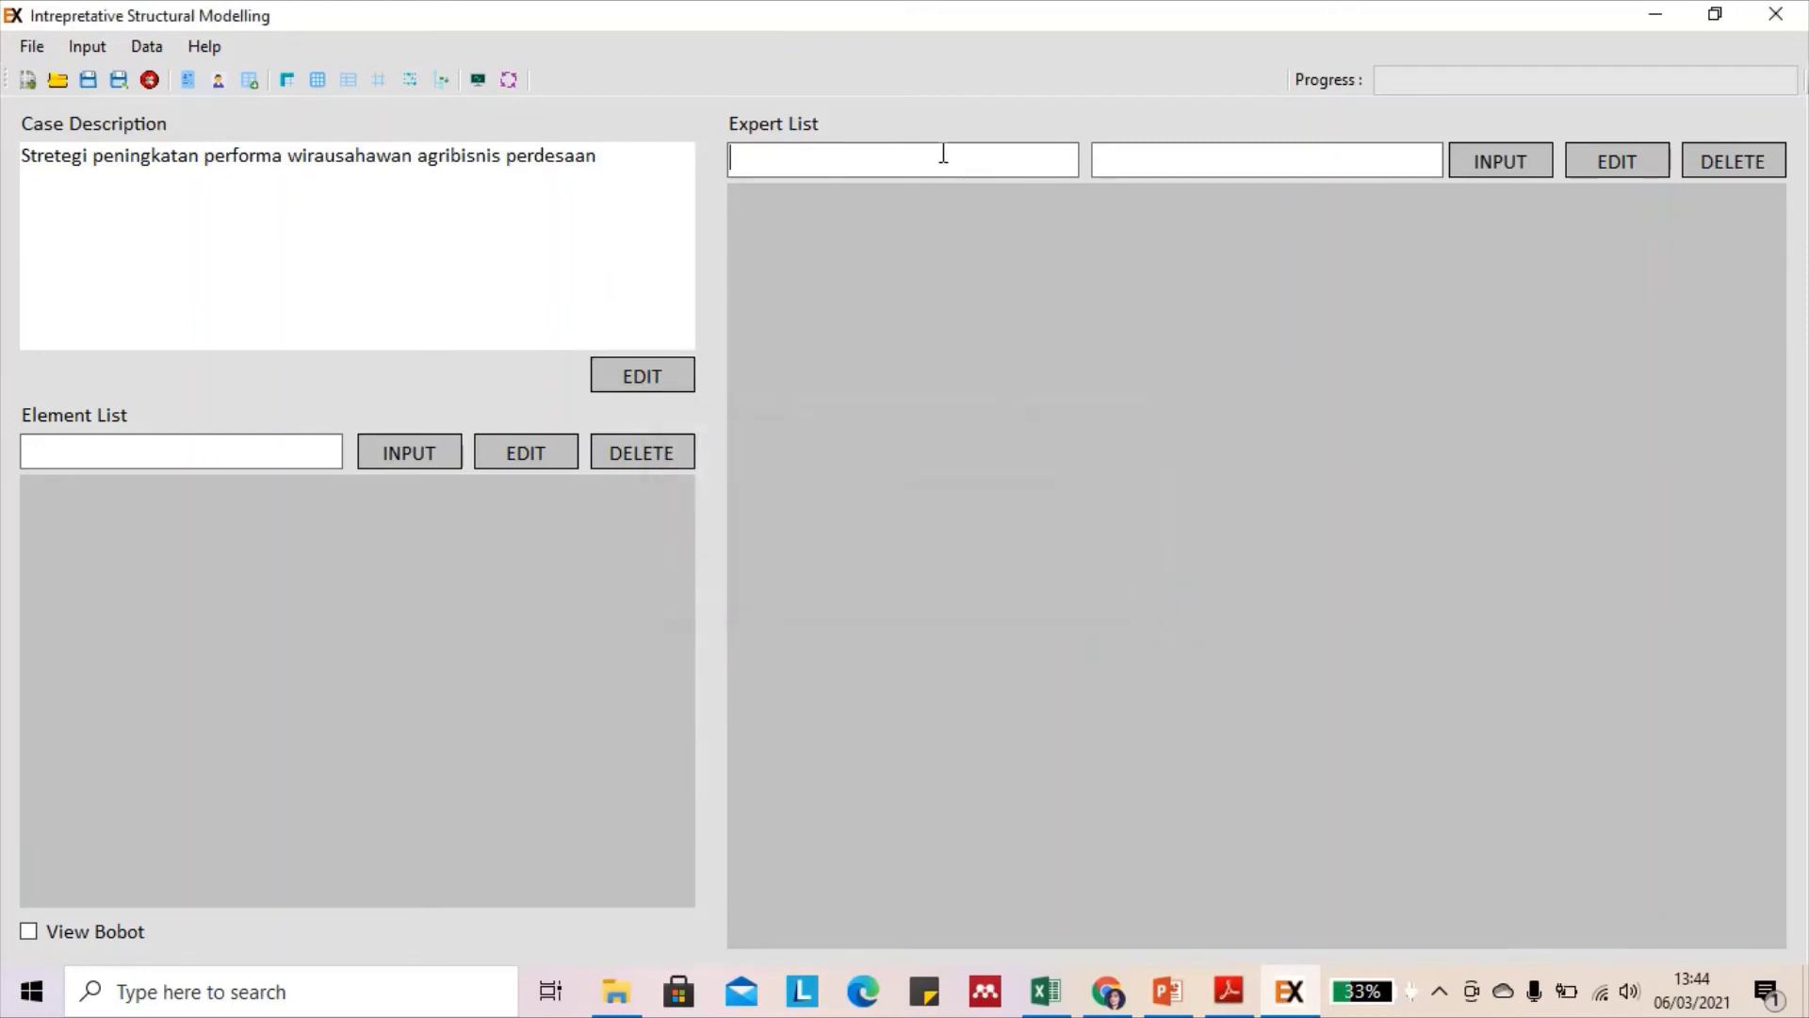
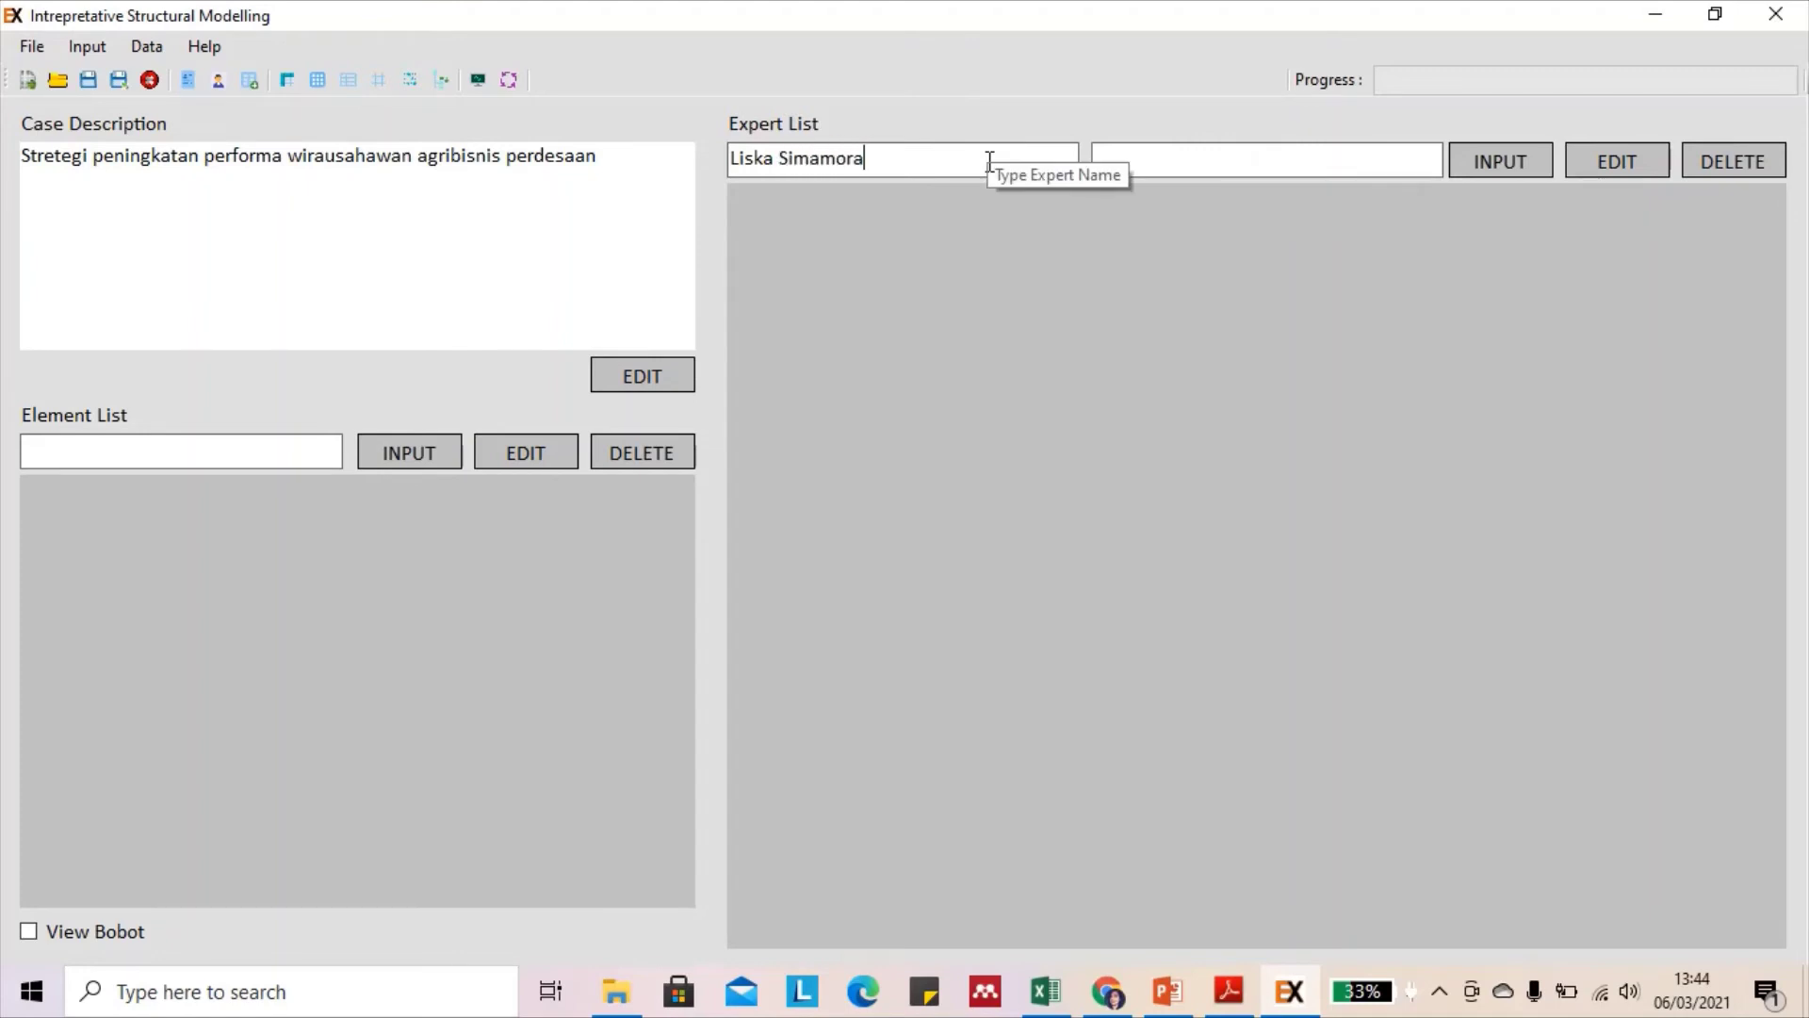
pyautogui.click(1148, 163)
pyautogui.write('UKSW')
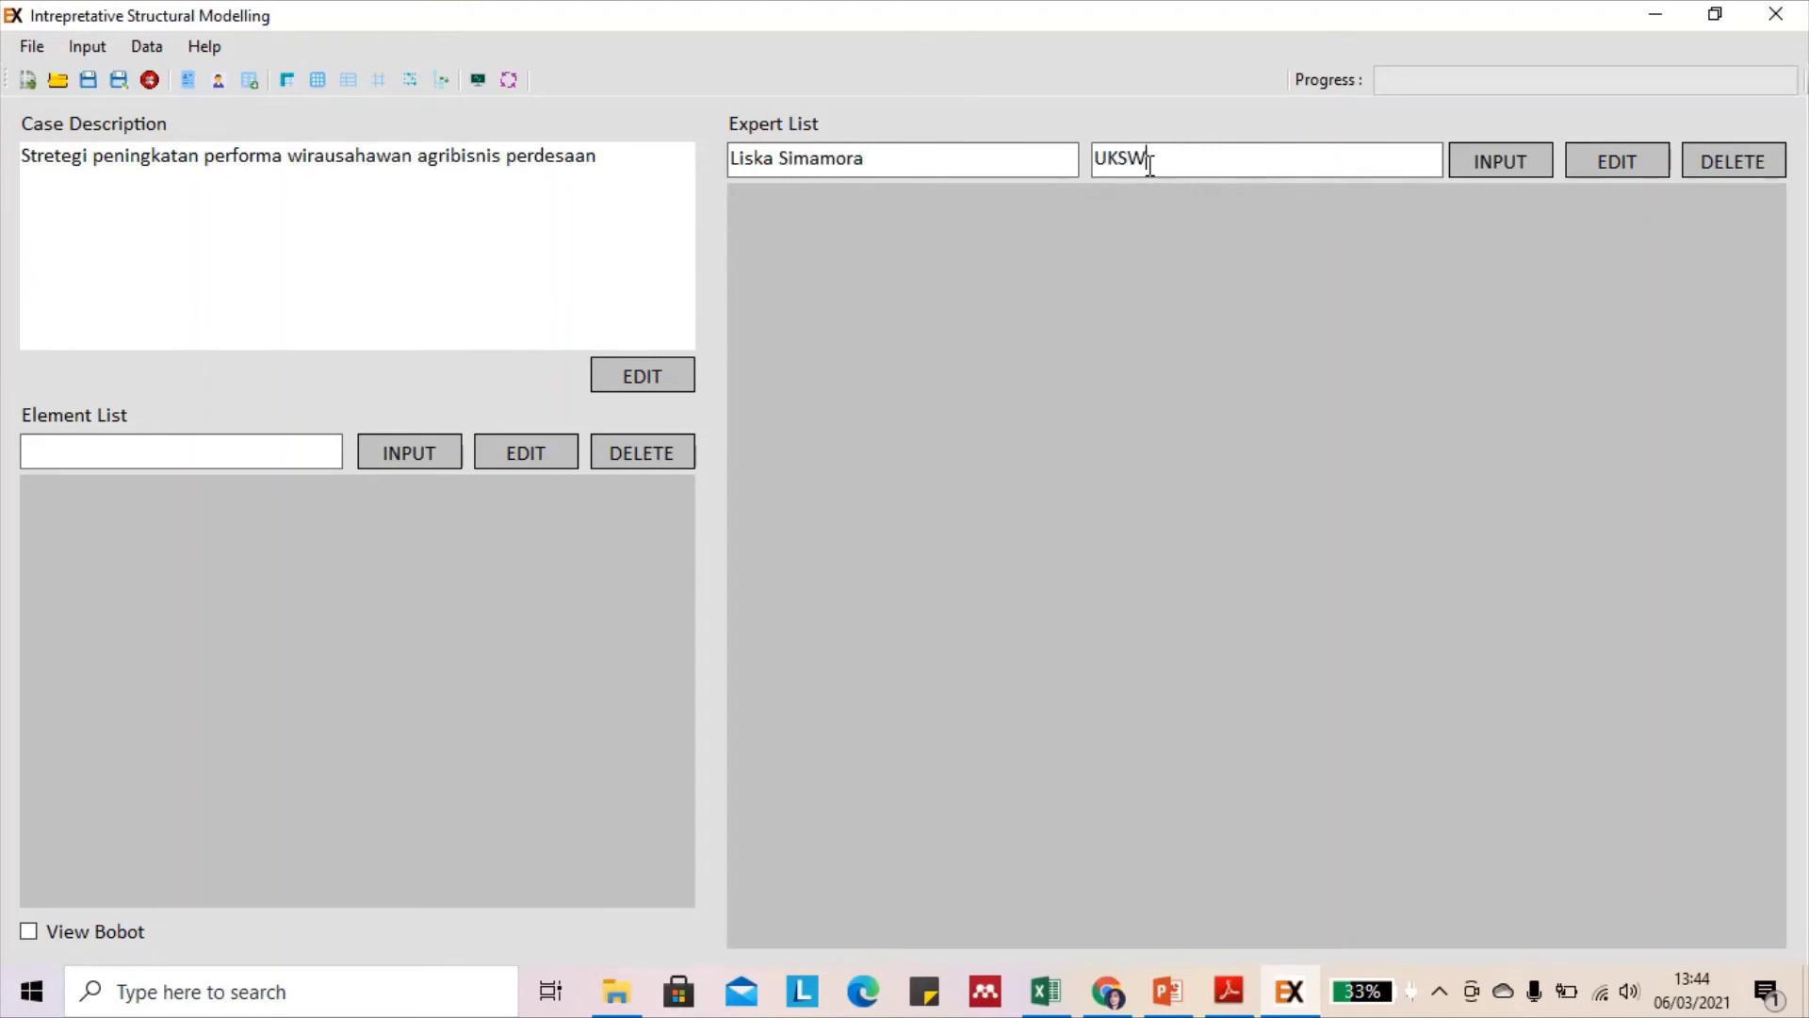
pyautogui.click(1505, 164)
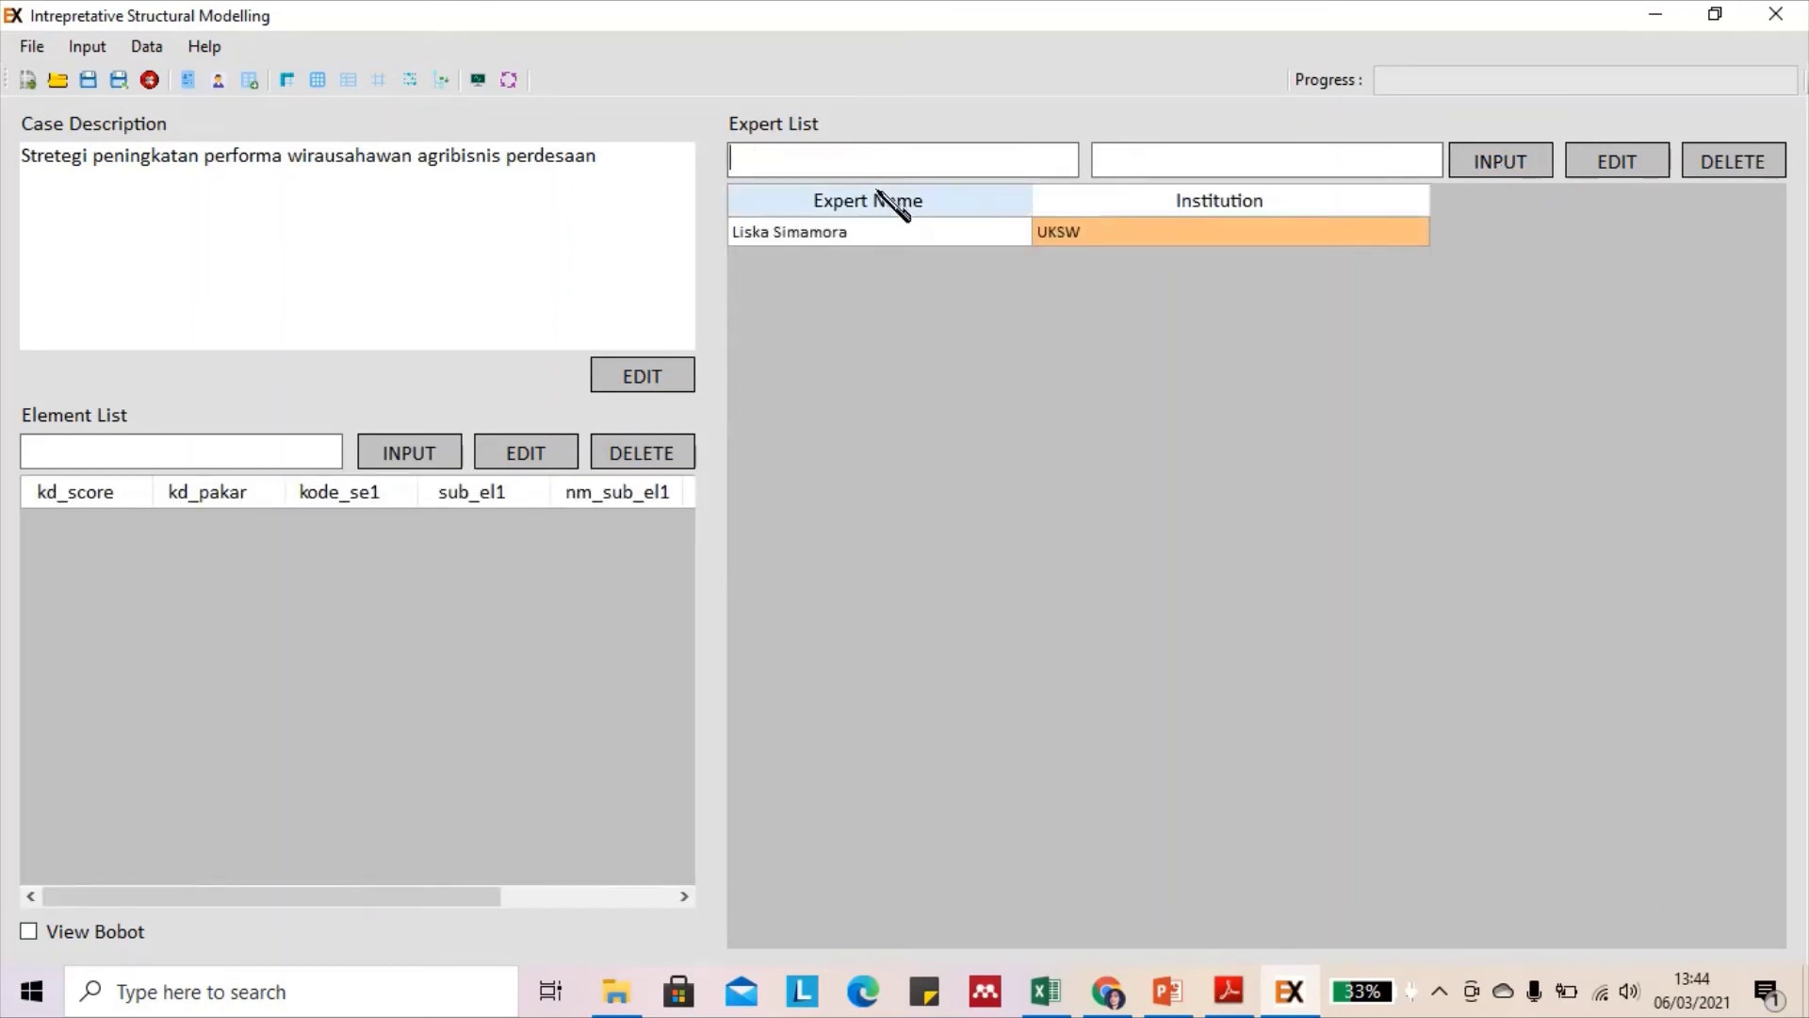
# Add elements 1–5 one by one: Keterbatasan modal, Inovasi, Motivasi, Kemampuan eksekusi, Struktur pasar
pyautogui.click(109, 449)
pyautogui.write('Keterba')
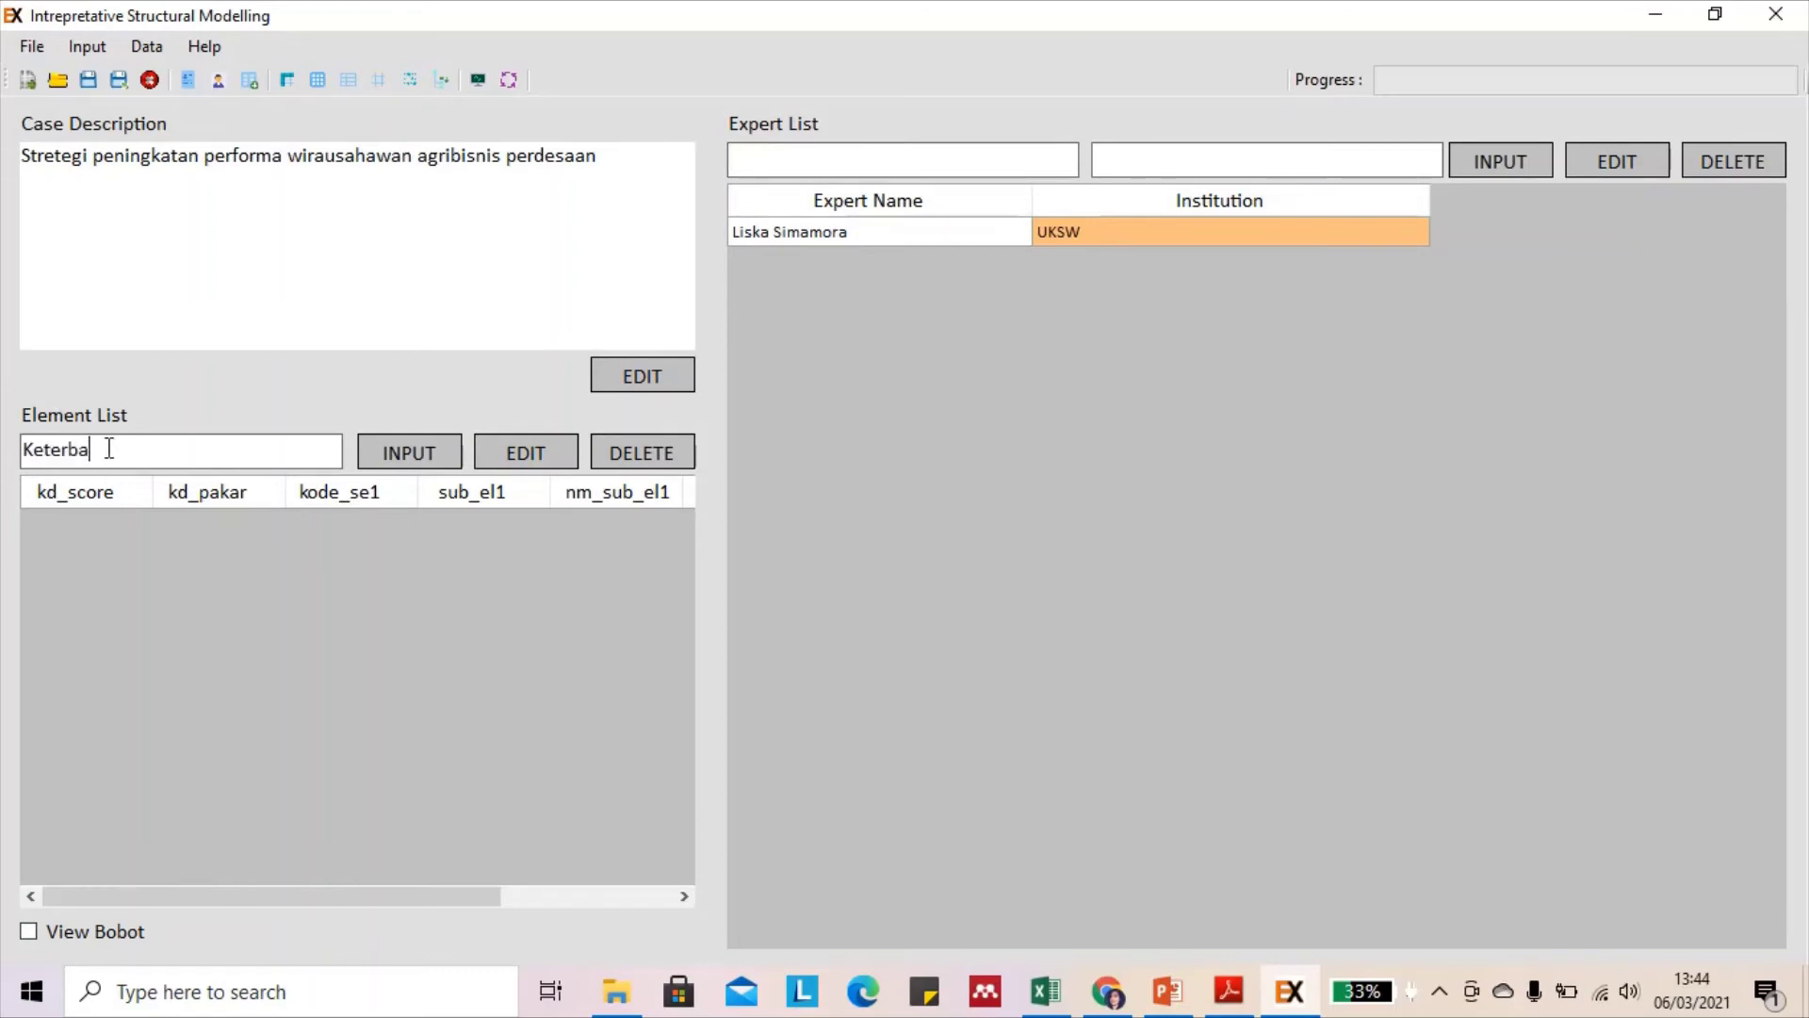
pyautogui.write('tasan modal')
pyautogui.click(428, 450)
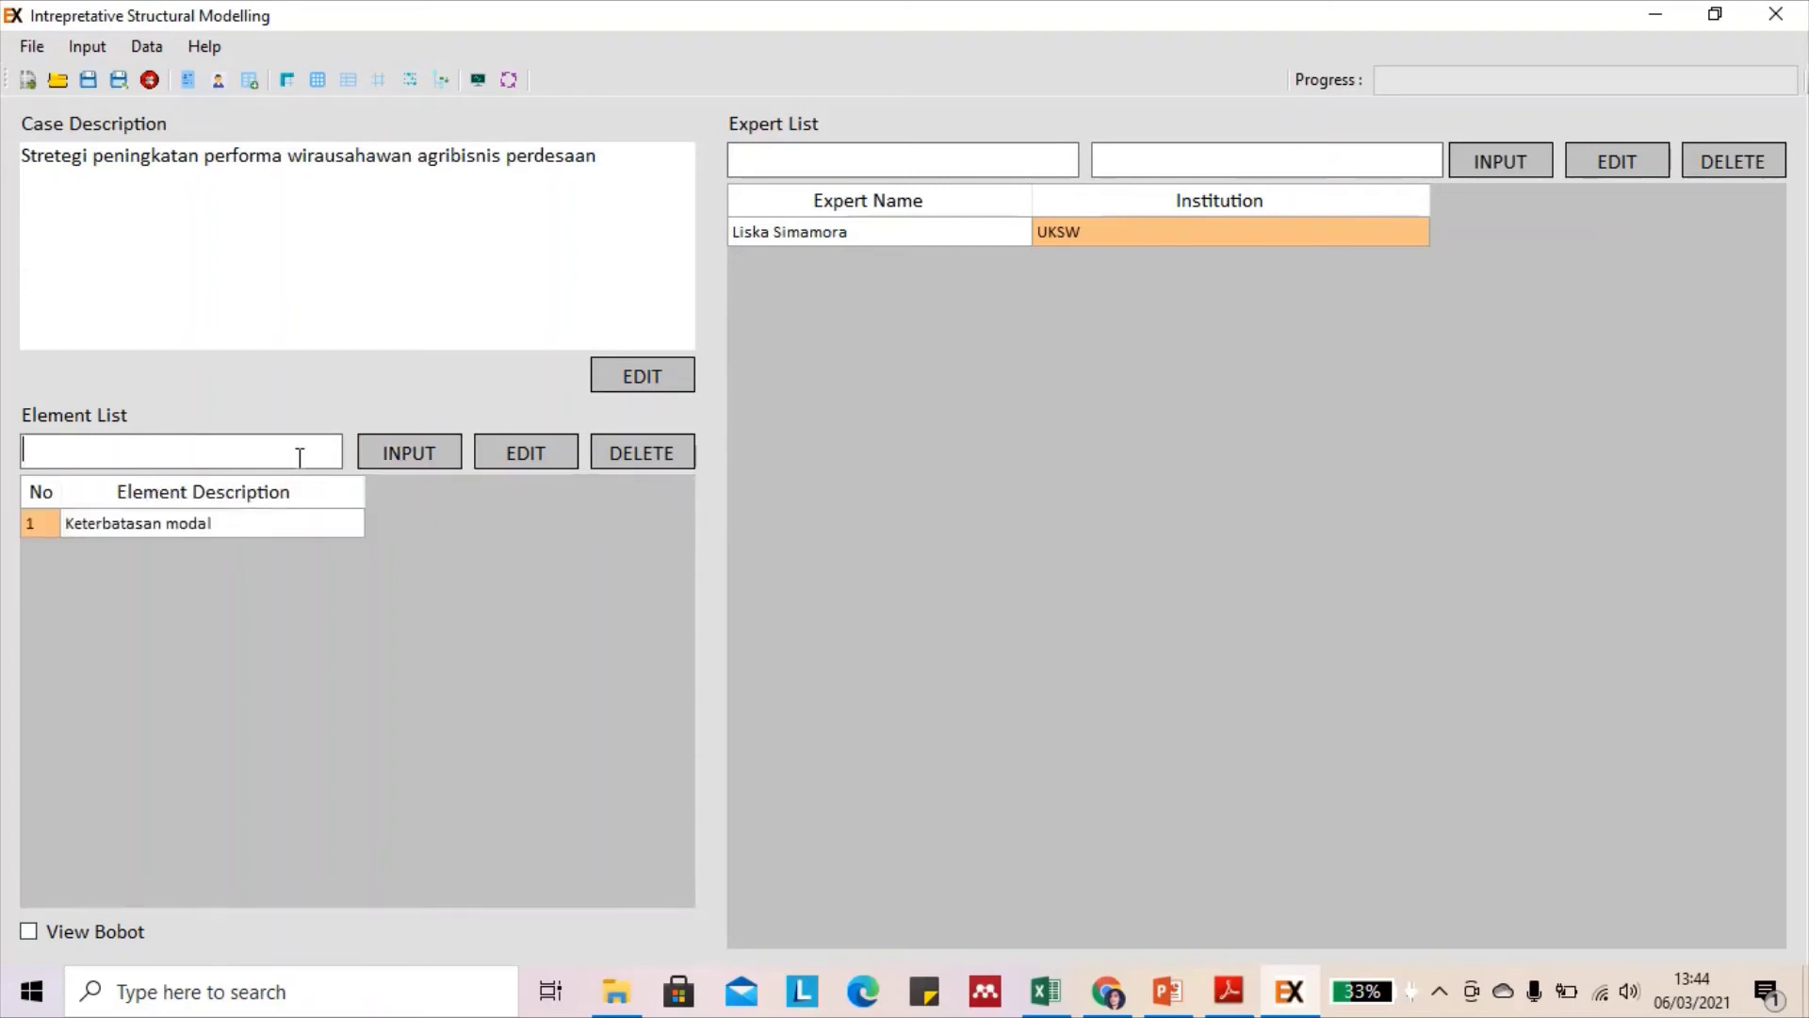
pyautogui.write('Inovasi')
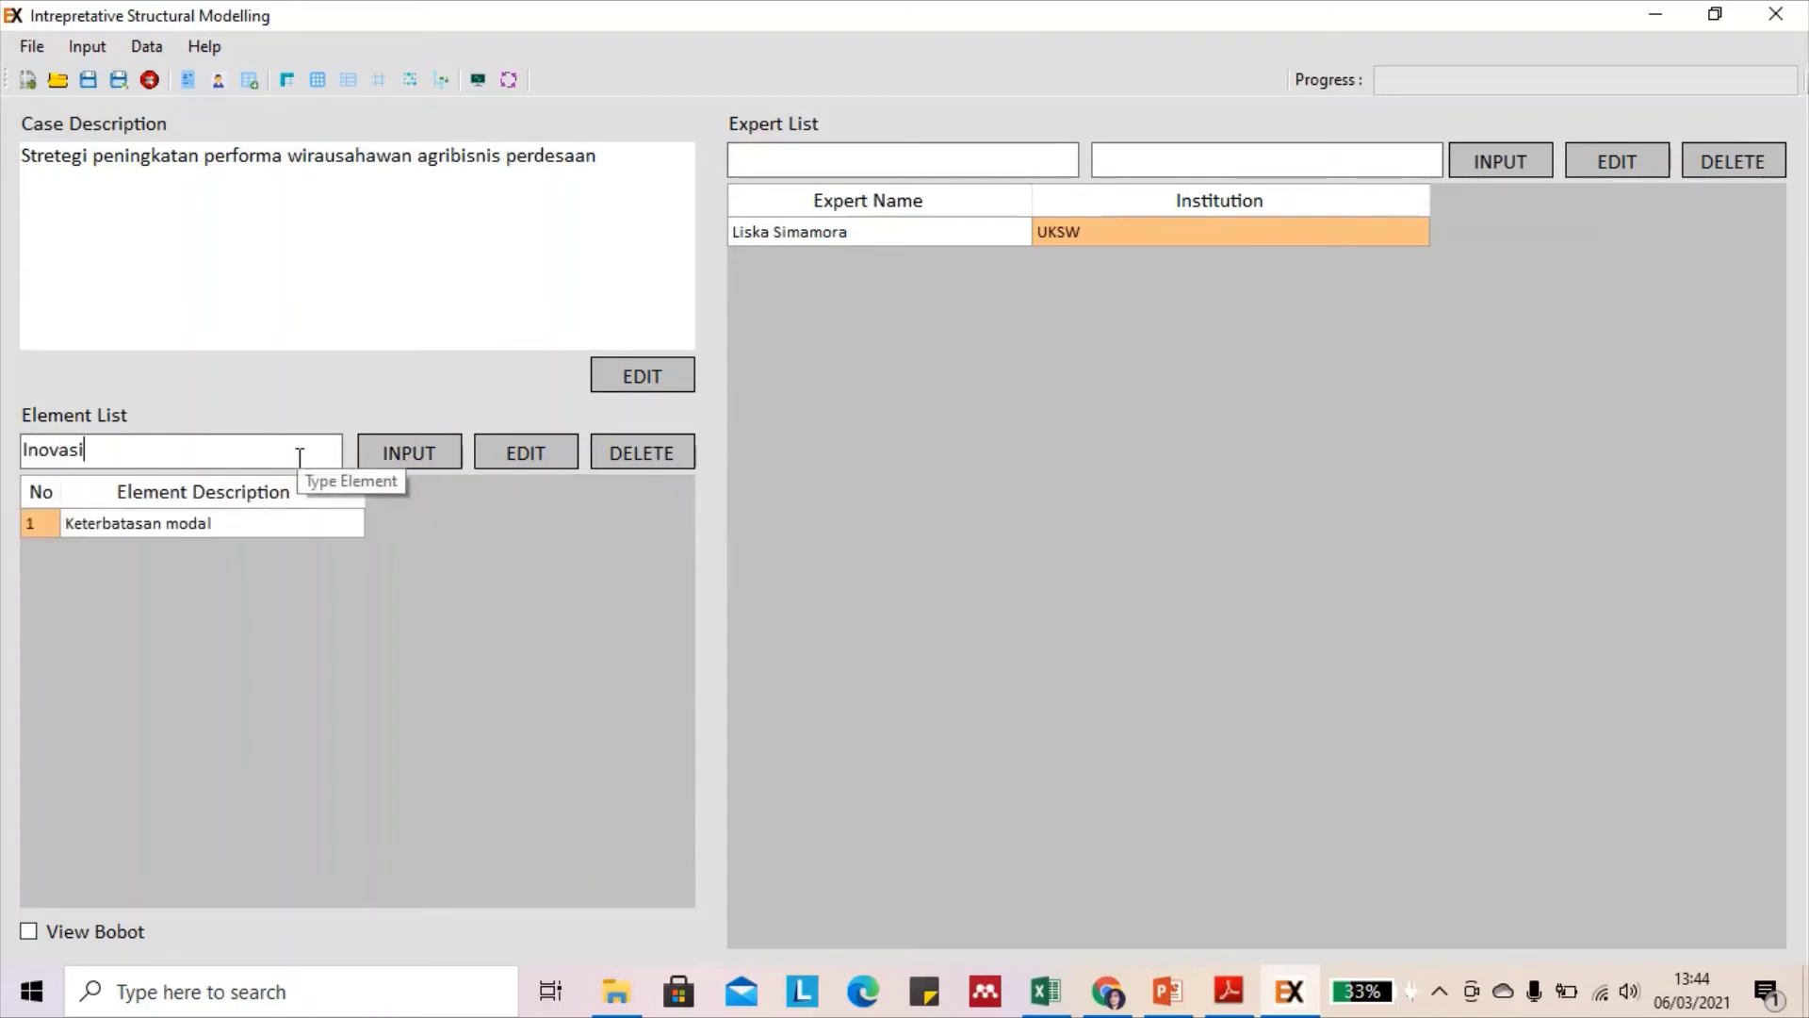
pyautogui.click(451, 456)
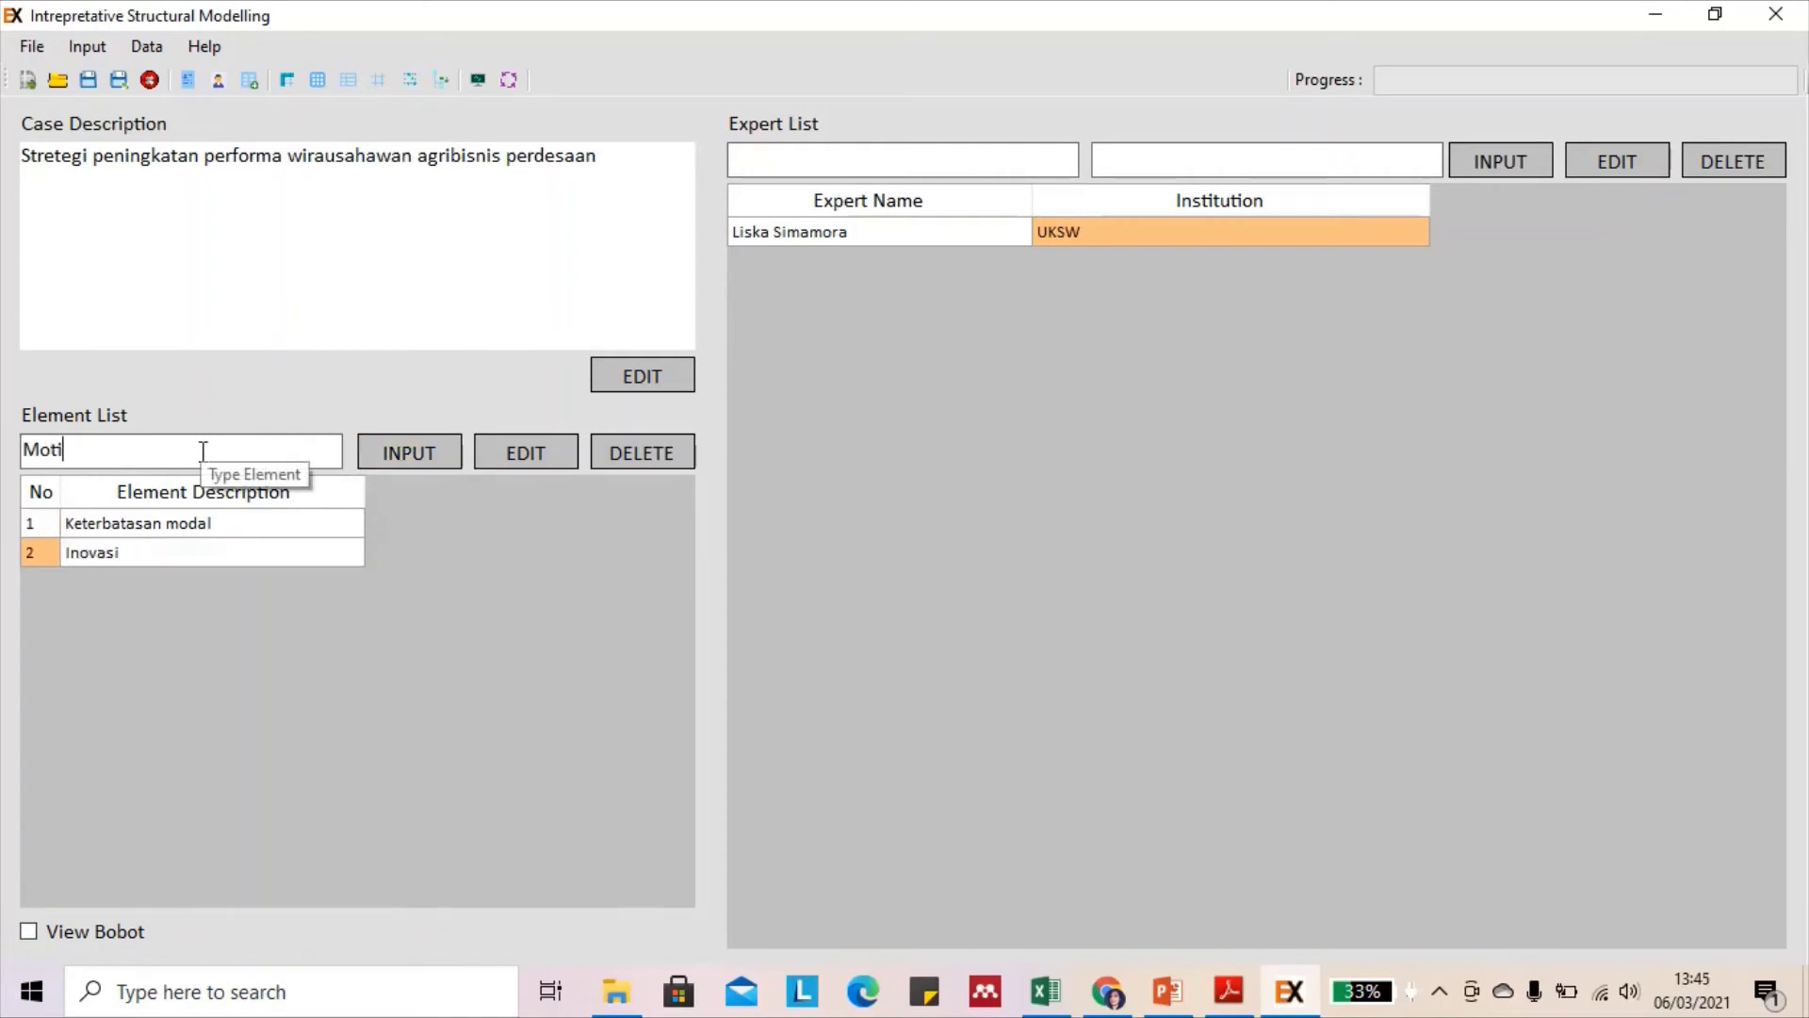
pyautogui.click(424, 462)
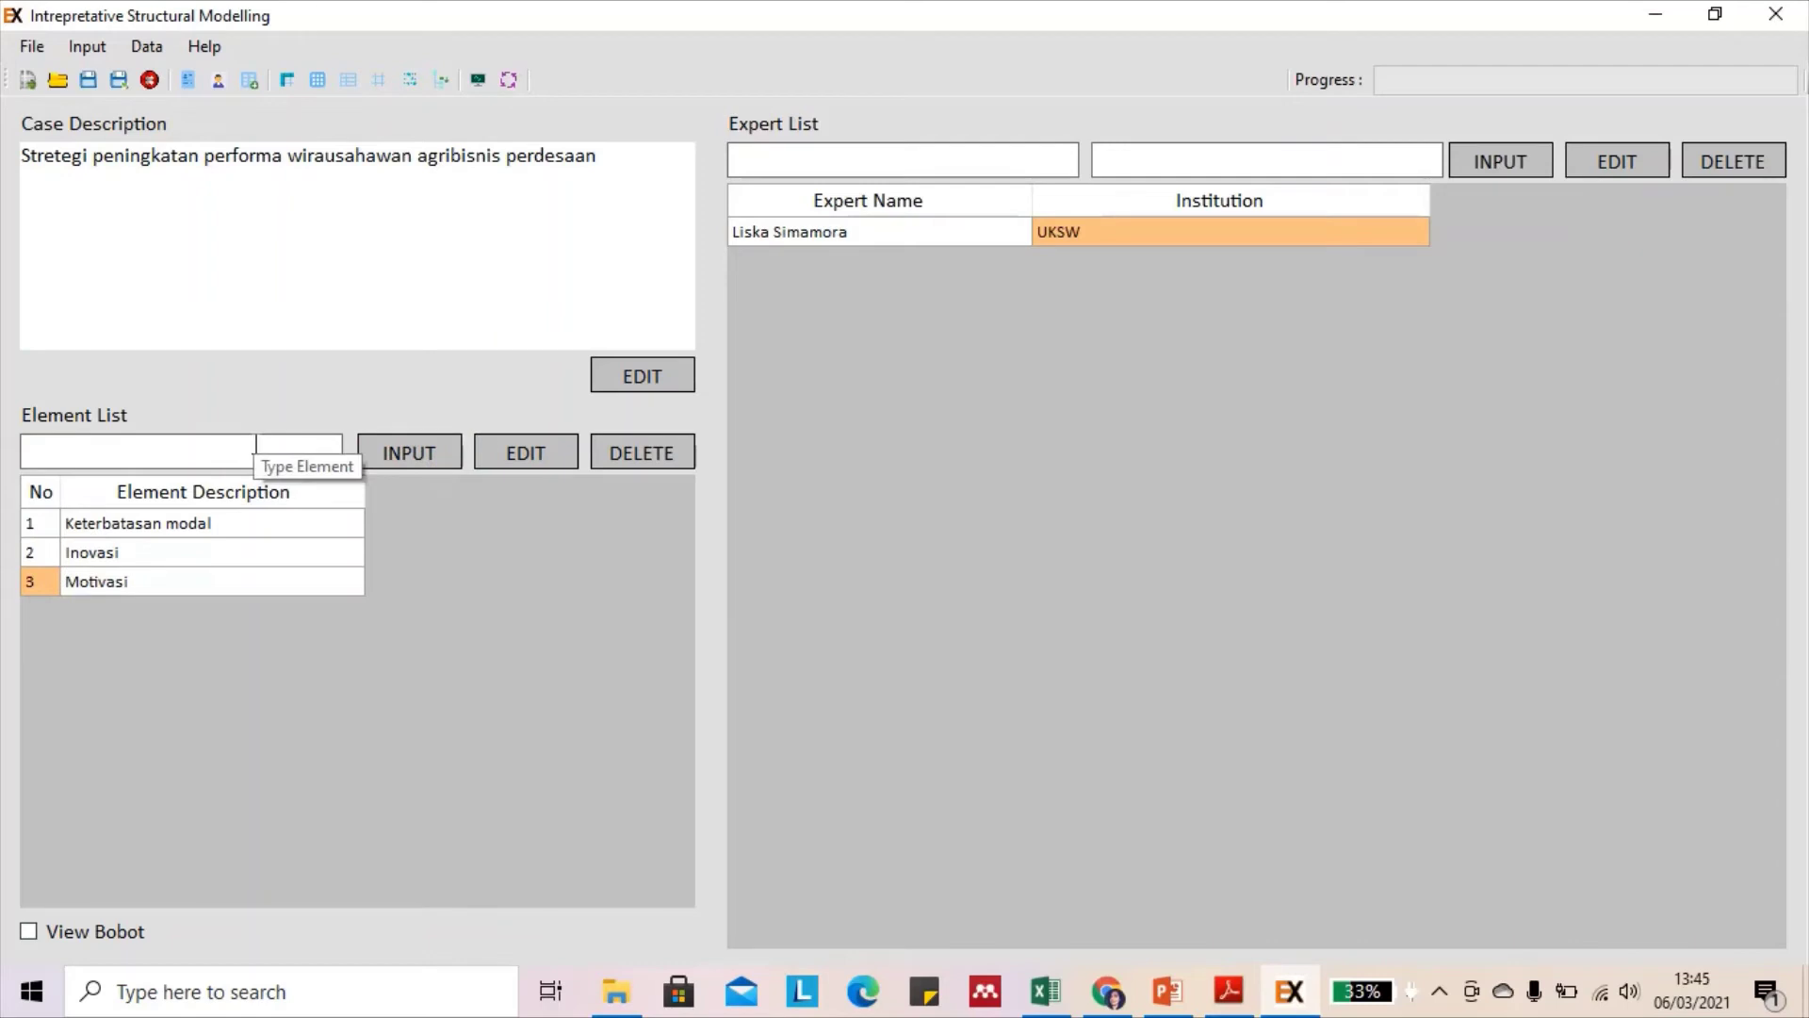
pyautogui.write('Kemampuan eksekusi')
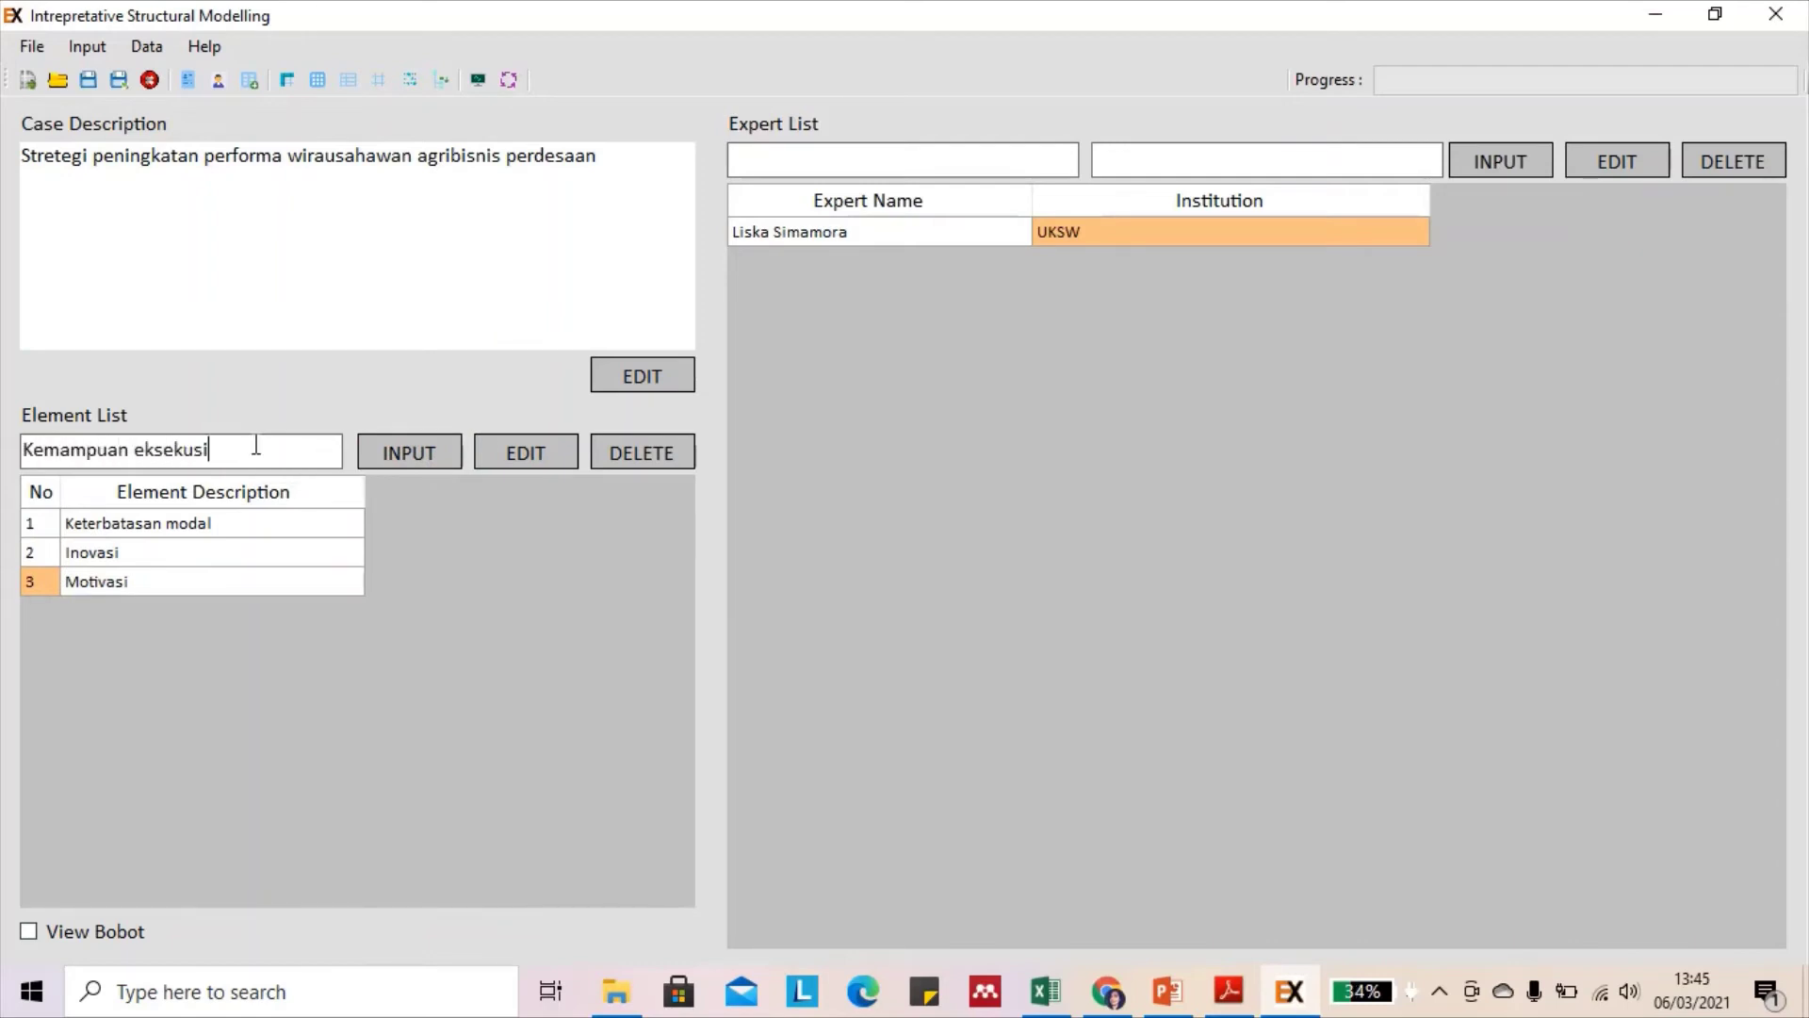
pyautogui.click(403, 464)
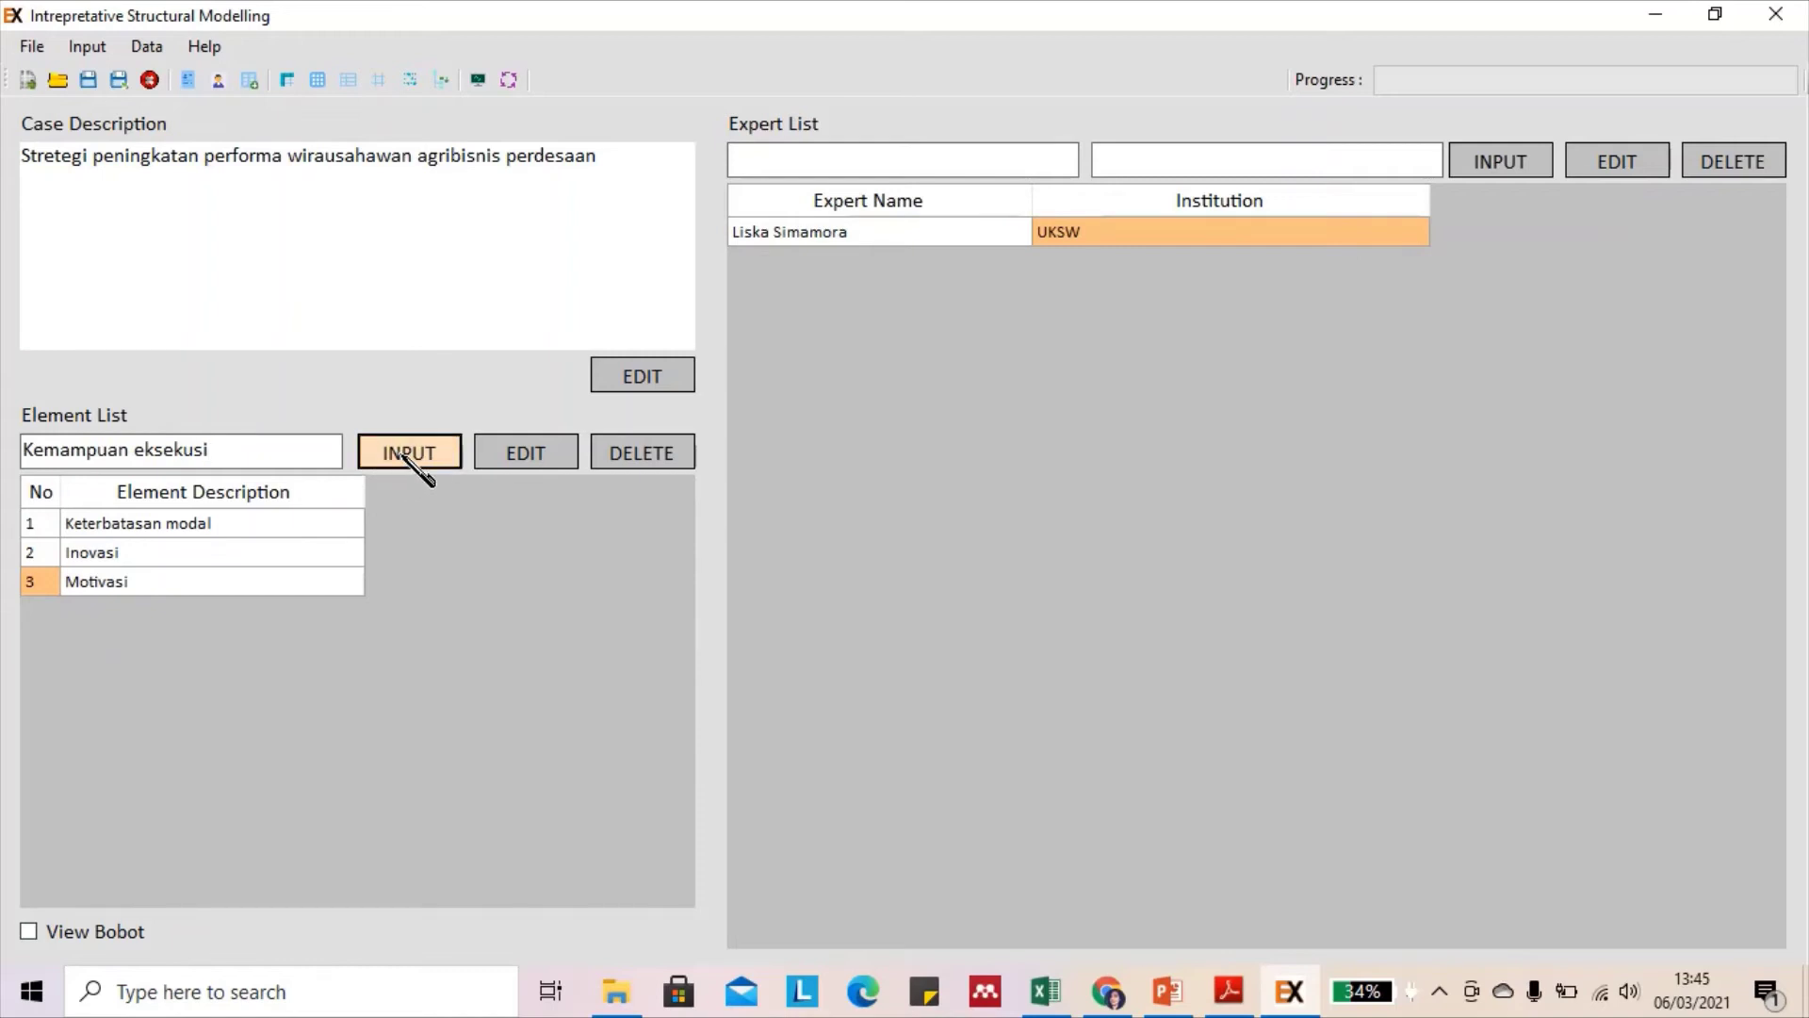
pyautogui.click(227, 446)
pyautogui.write('Struktur pasar')
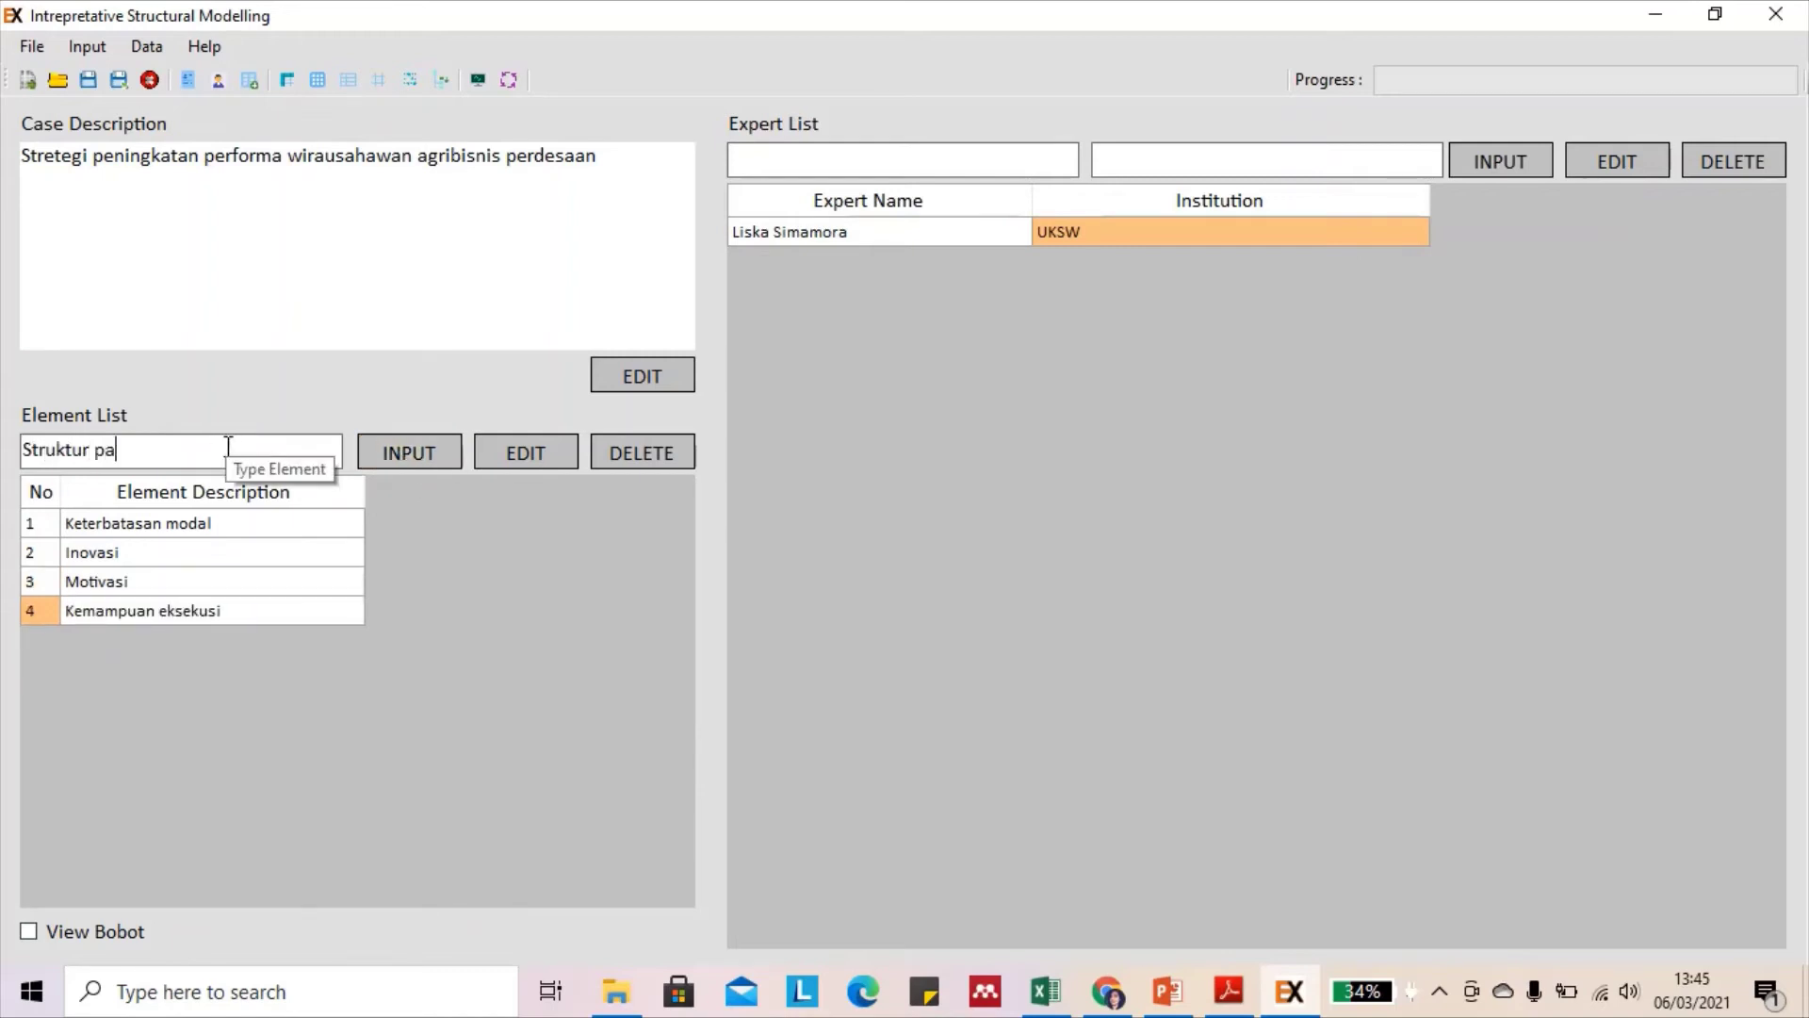
pyautogui.click(418, 461)
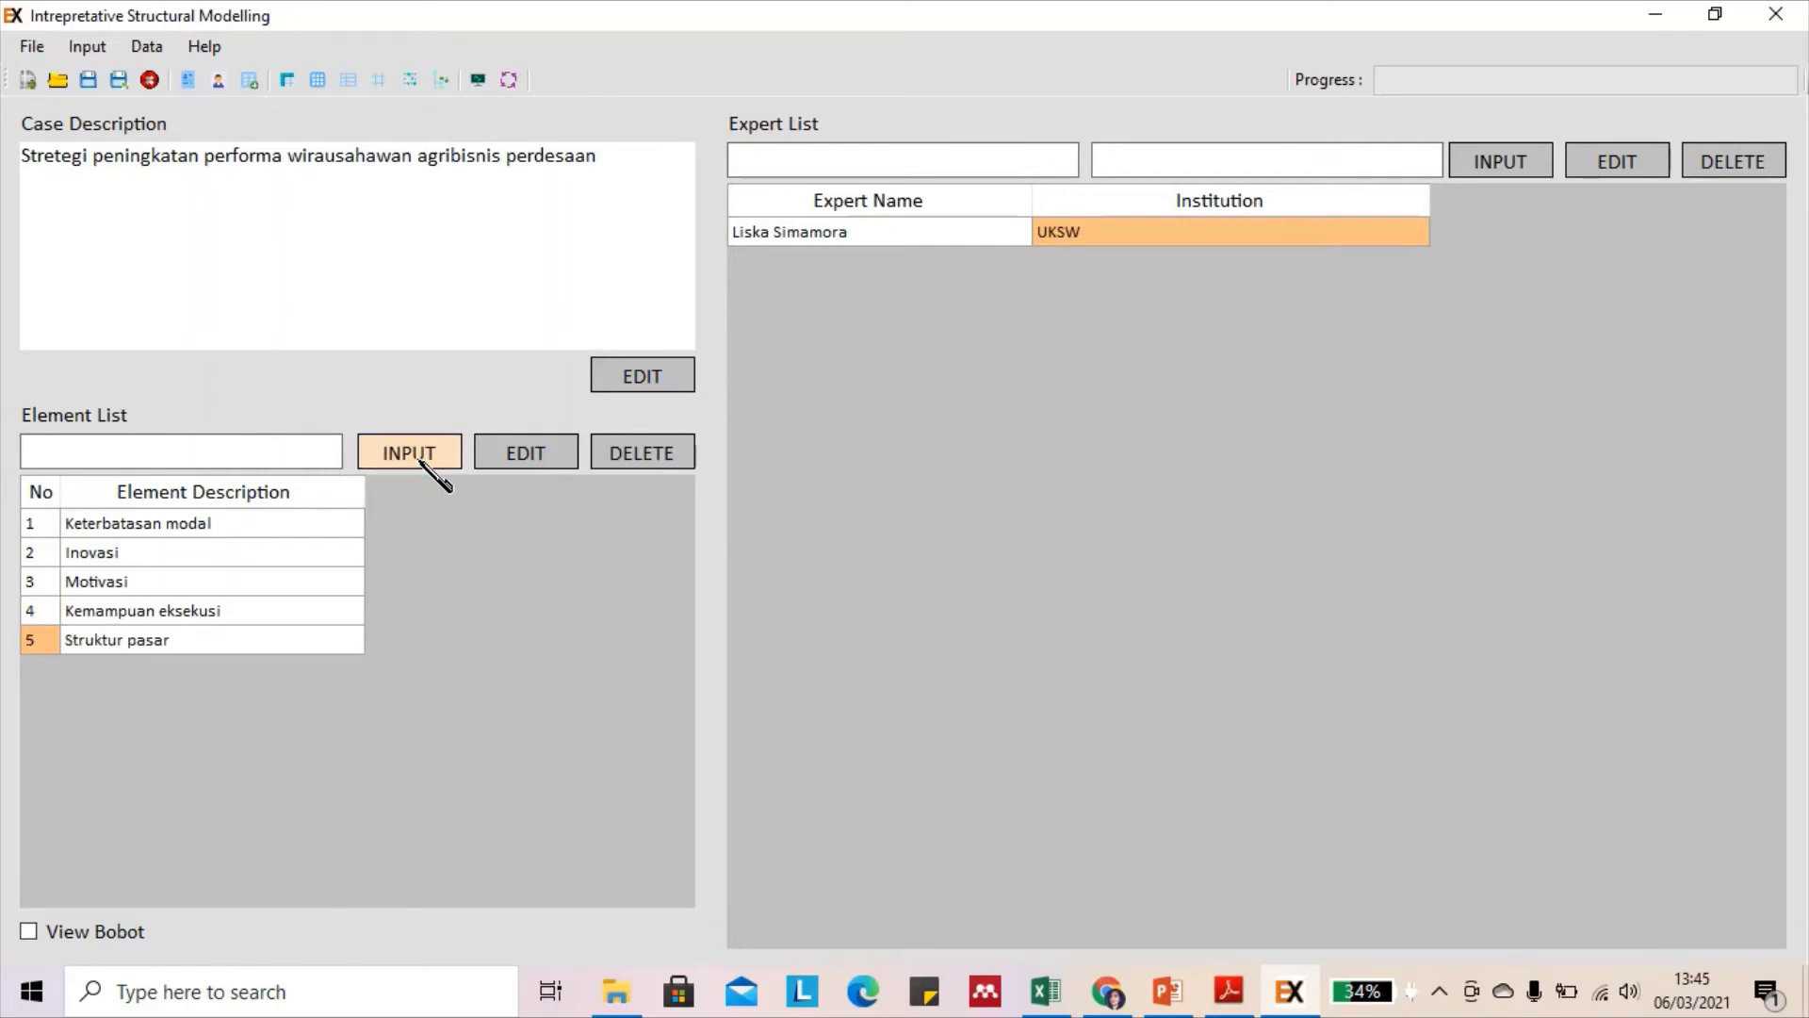
# Prepare the SSIM for elements A1–A5 from the Data menu
pyautogui.click(144, 49)
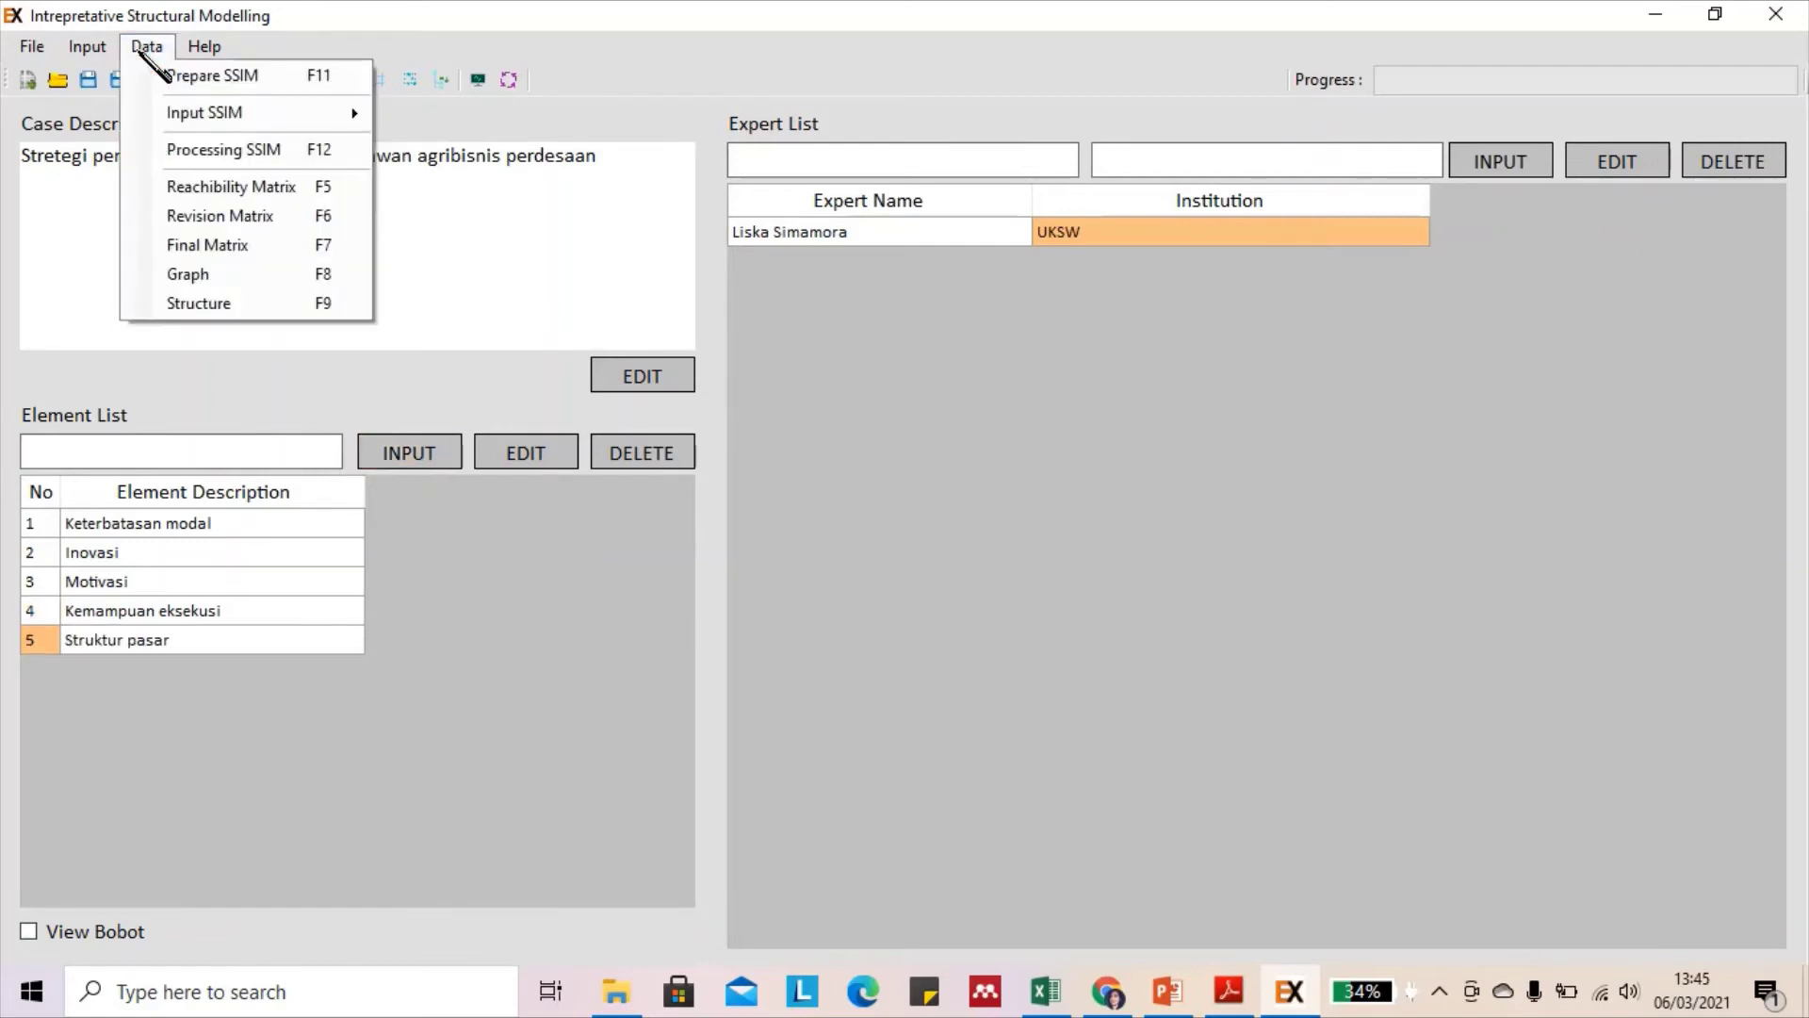
pyautogui.click(197, 79)
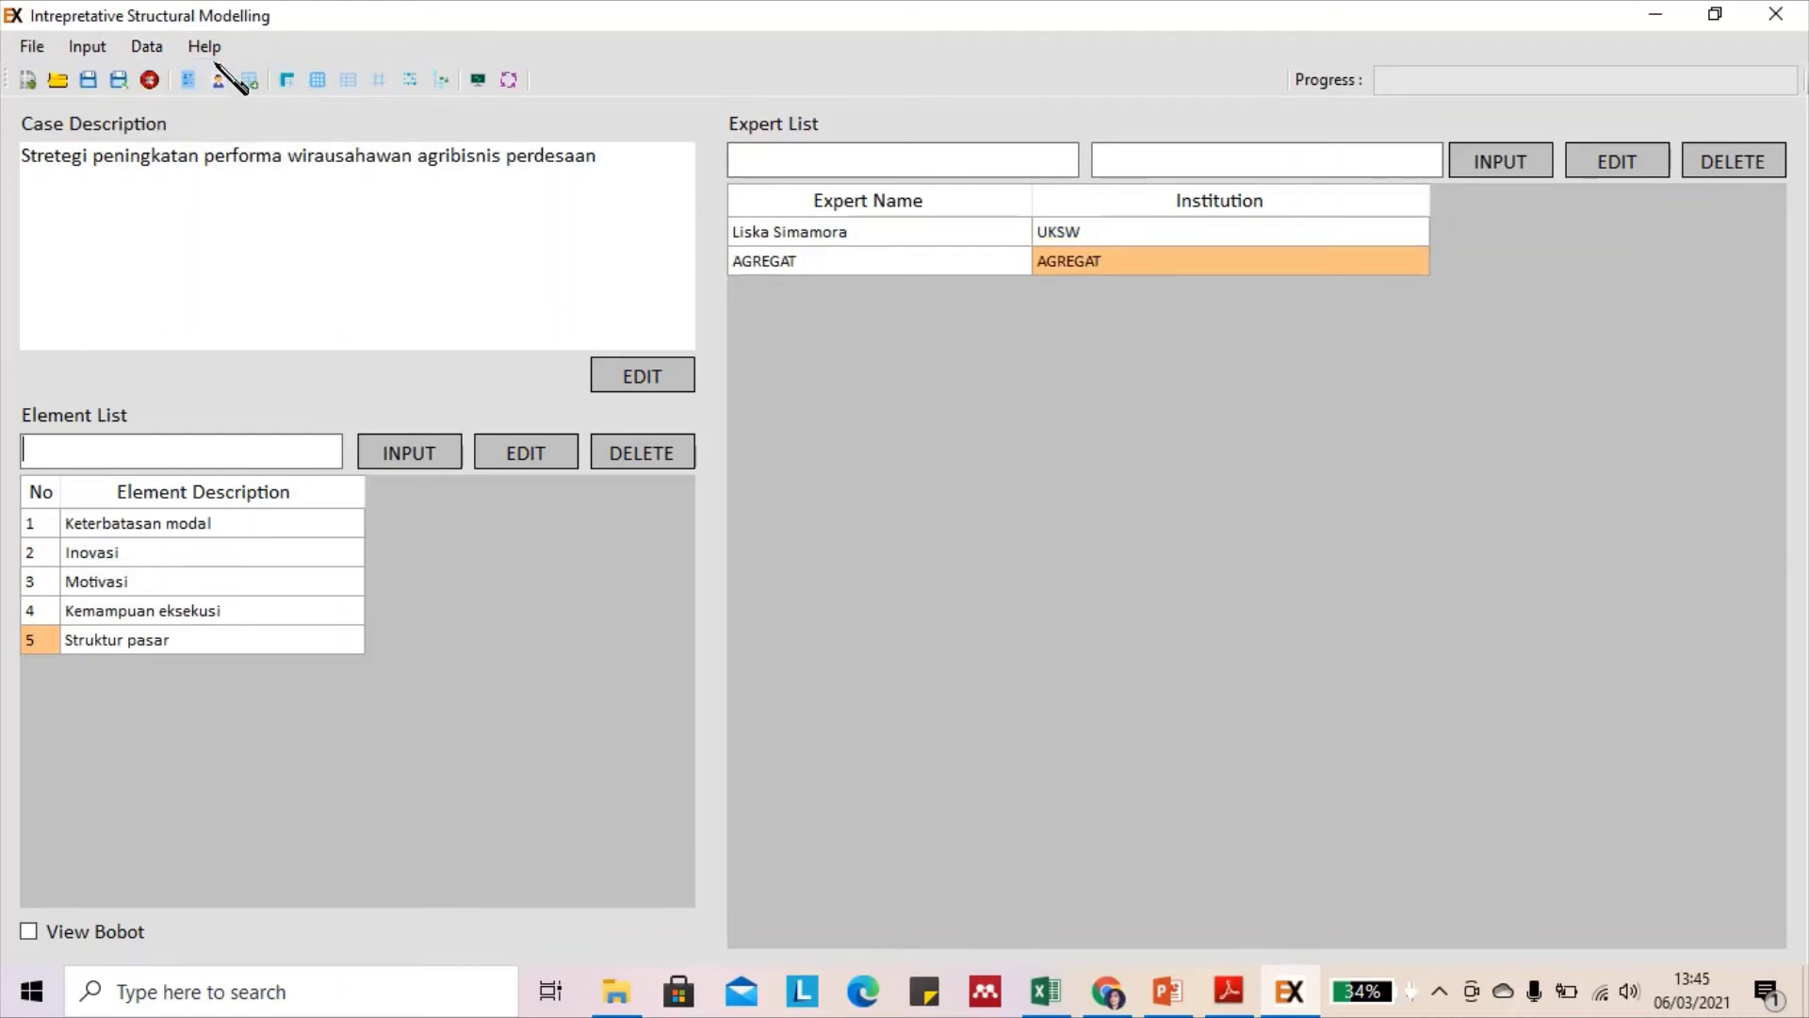
pyautogui.click(164, 51)
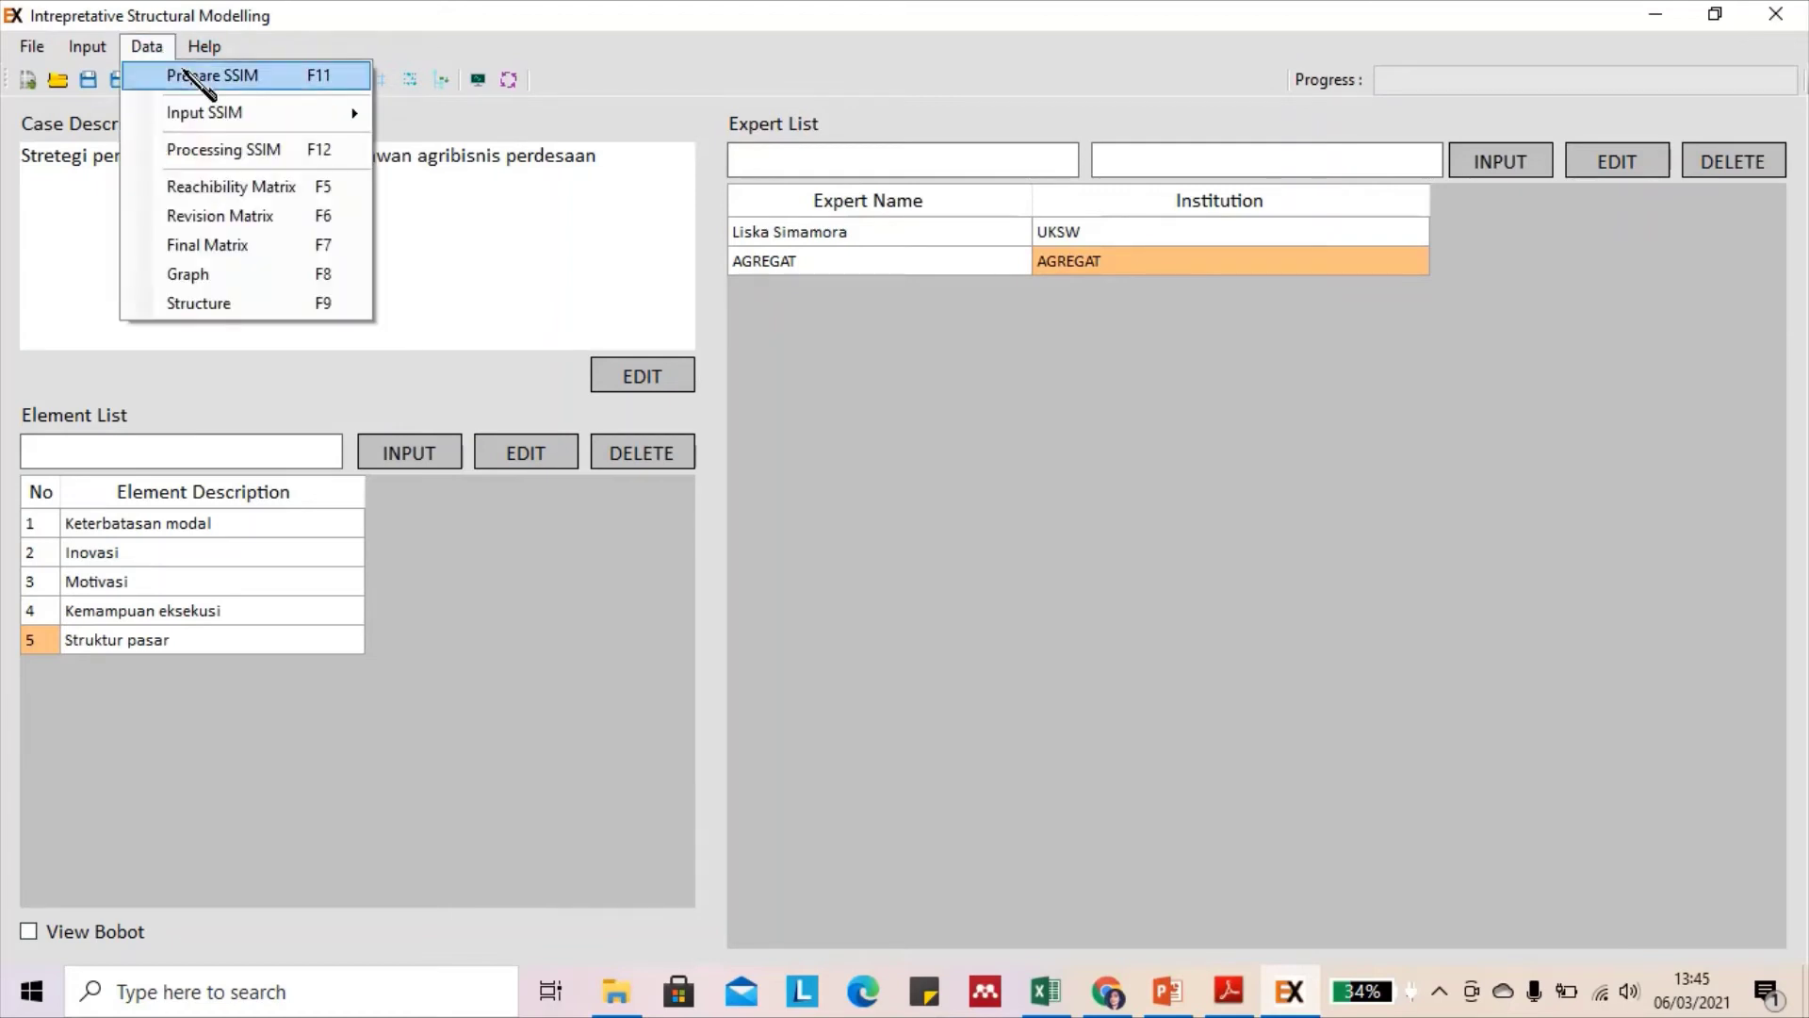
pyautogui.moveTo(236, 120)
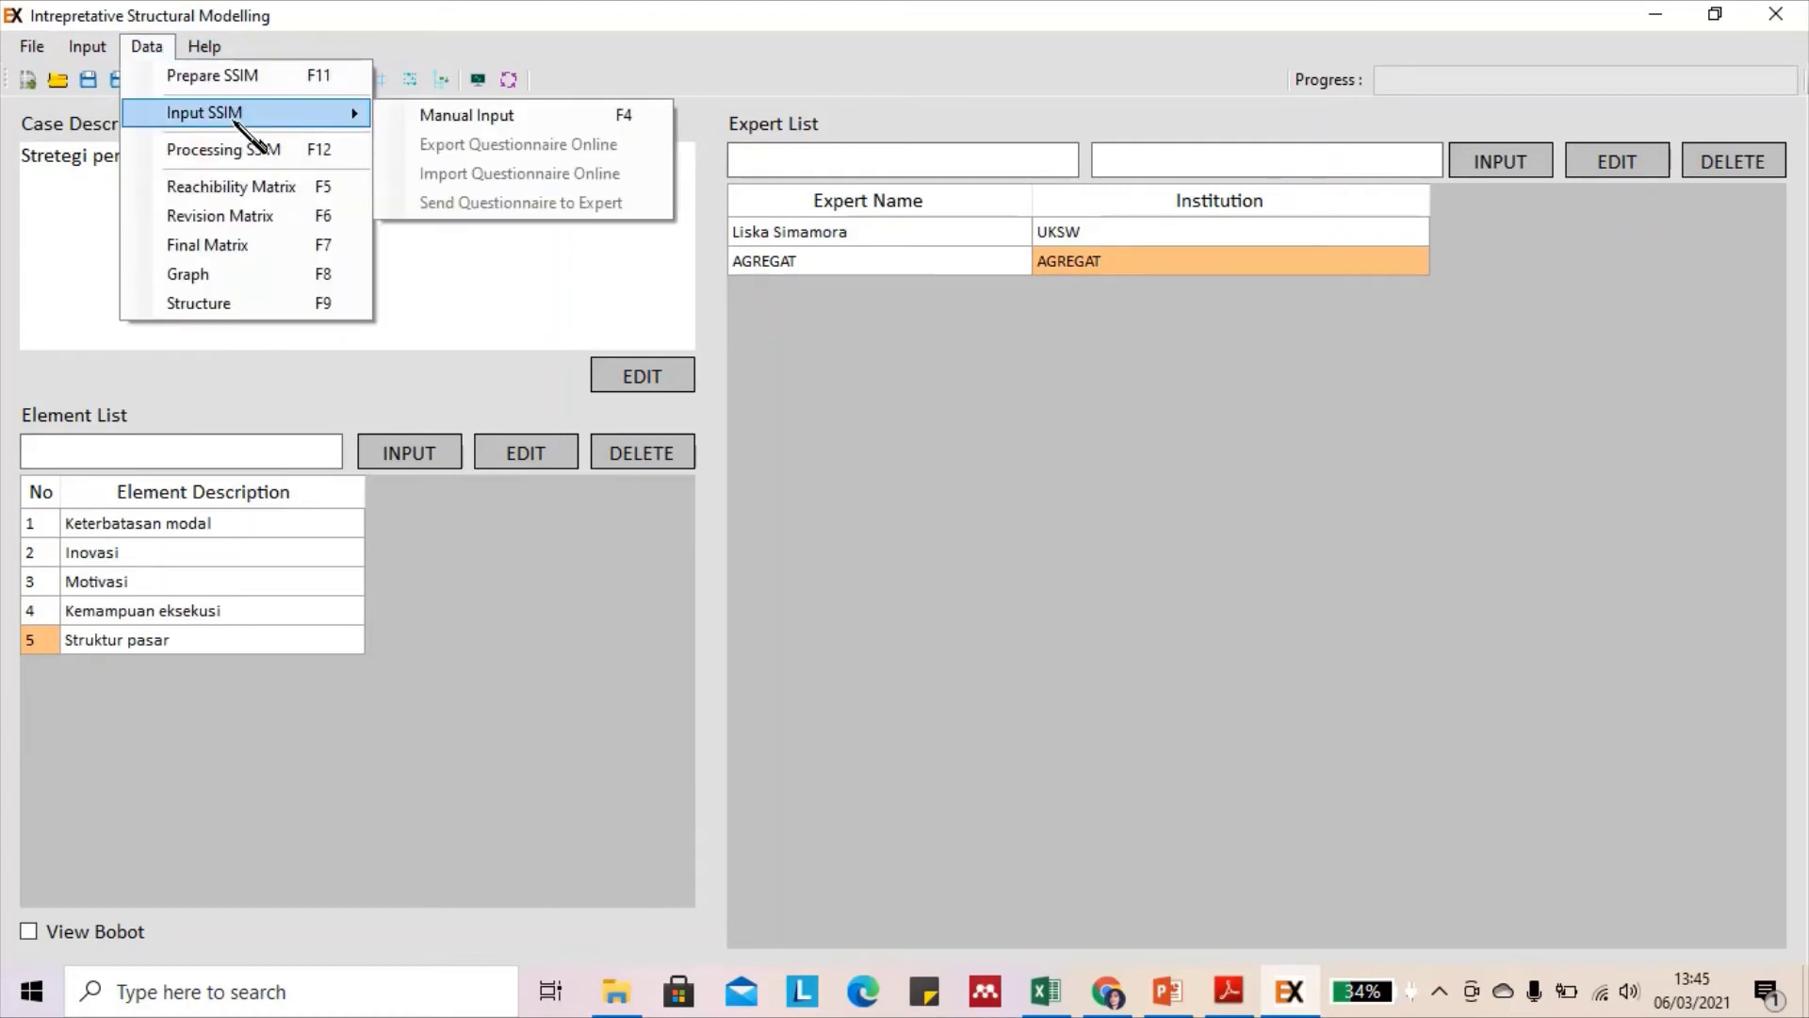
pyautogui.click(1003, 401)
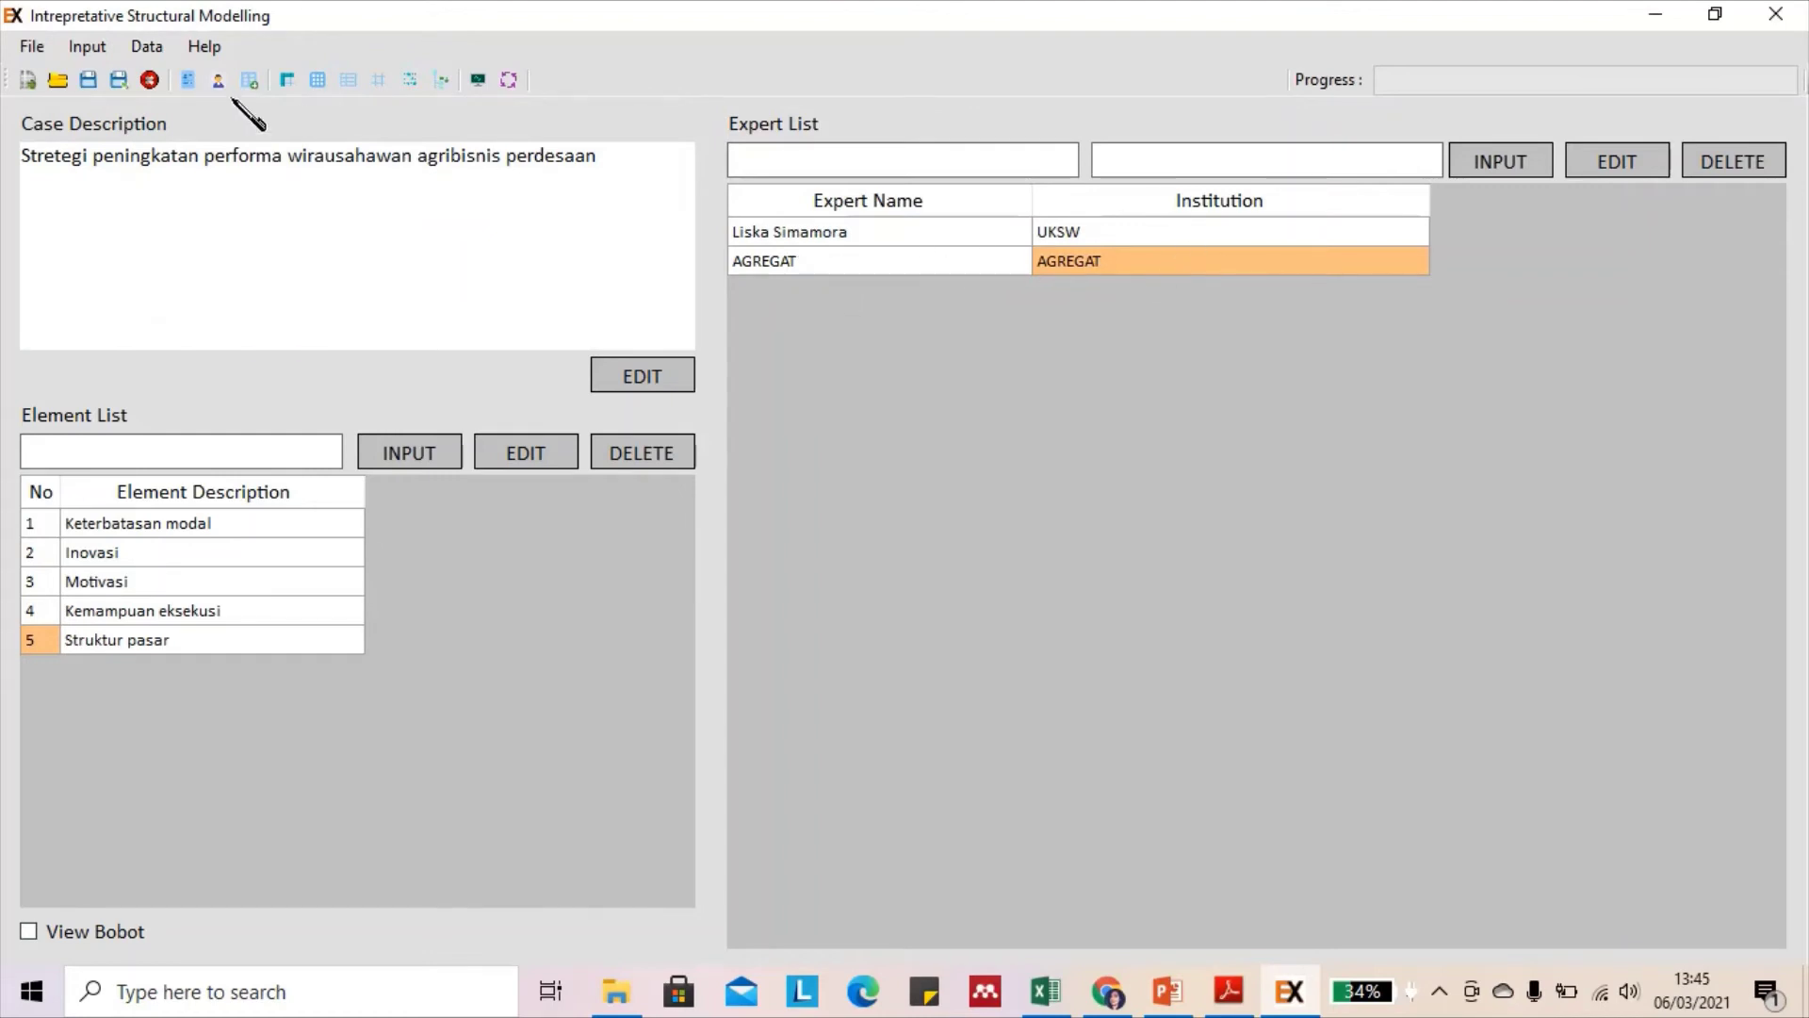
# Start manual SSIM input and select the individual expert's all-O SSIM grid
pyautogui.click(148, 47)
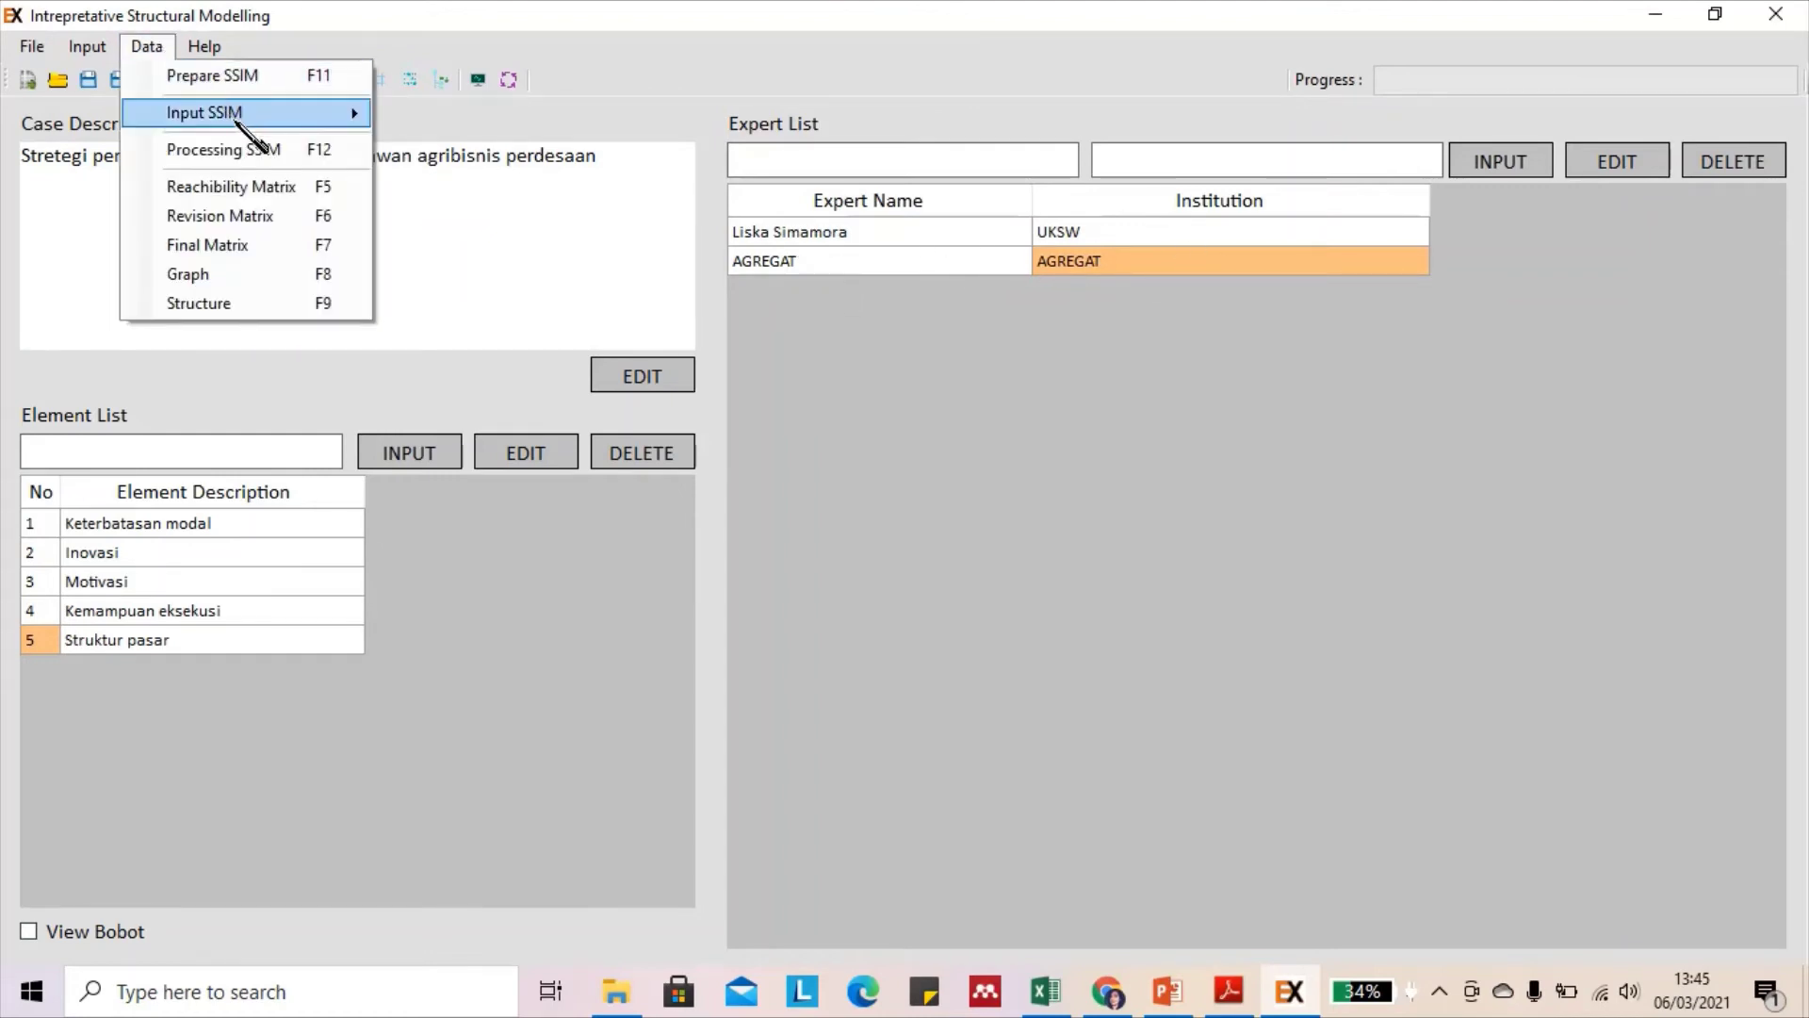
pyautogui.moveTo(235, 118)
pyautogui.click(476, 120)
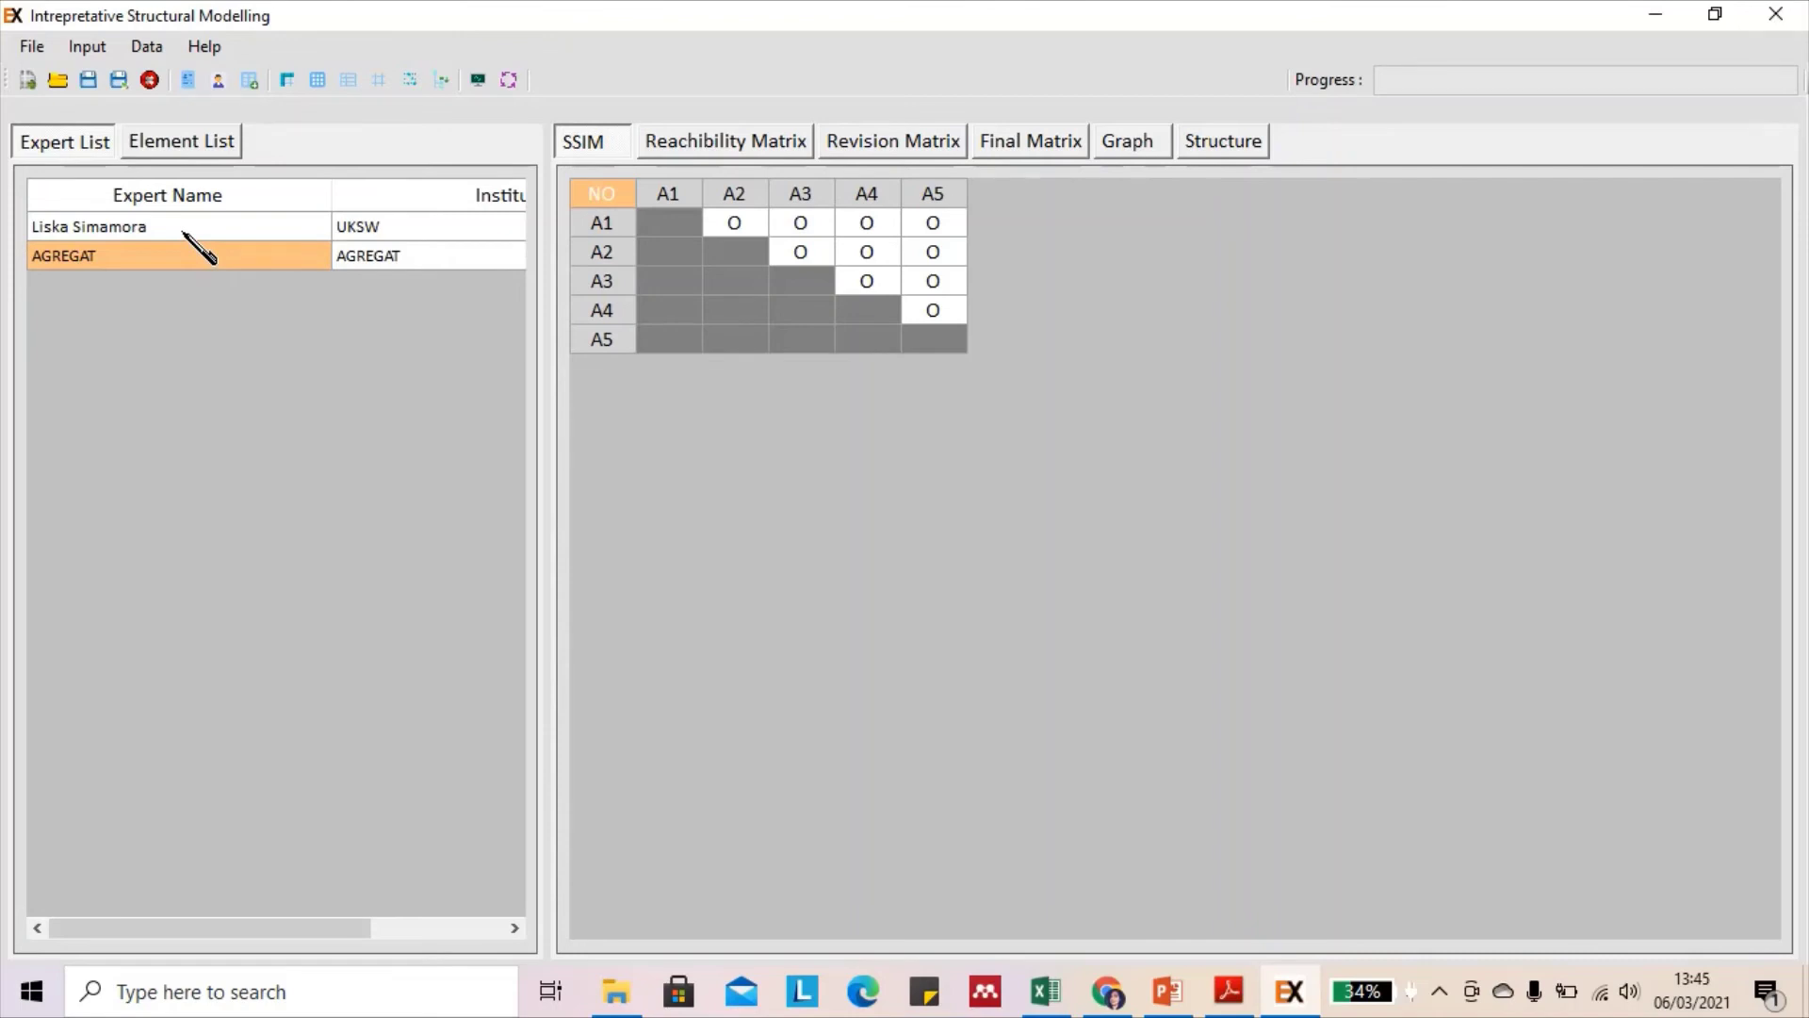
pyautogui.click(184, 232)
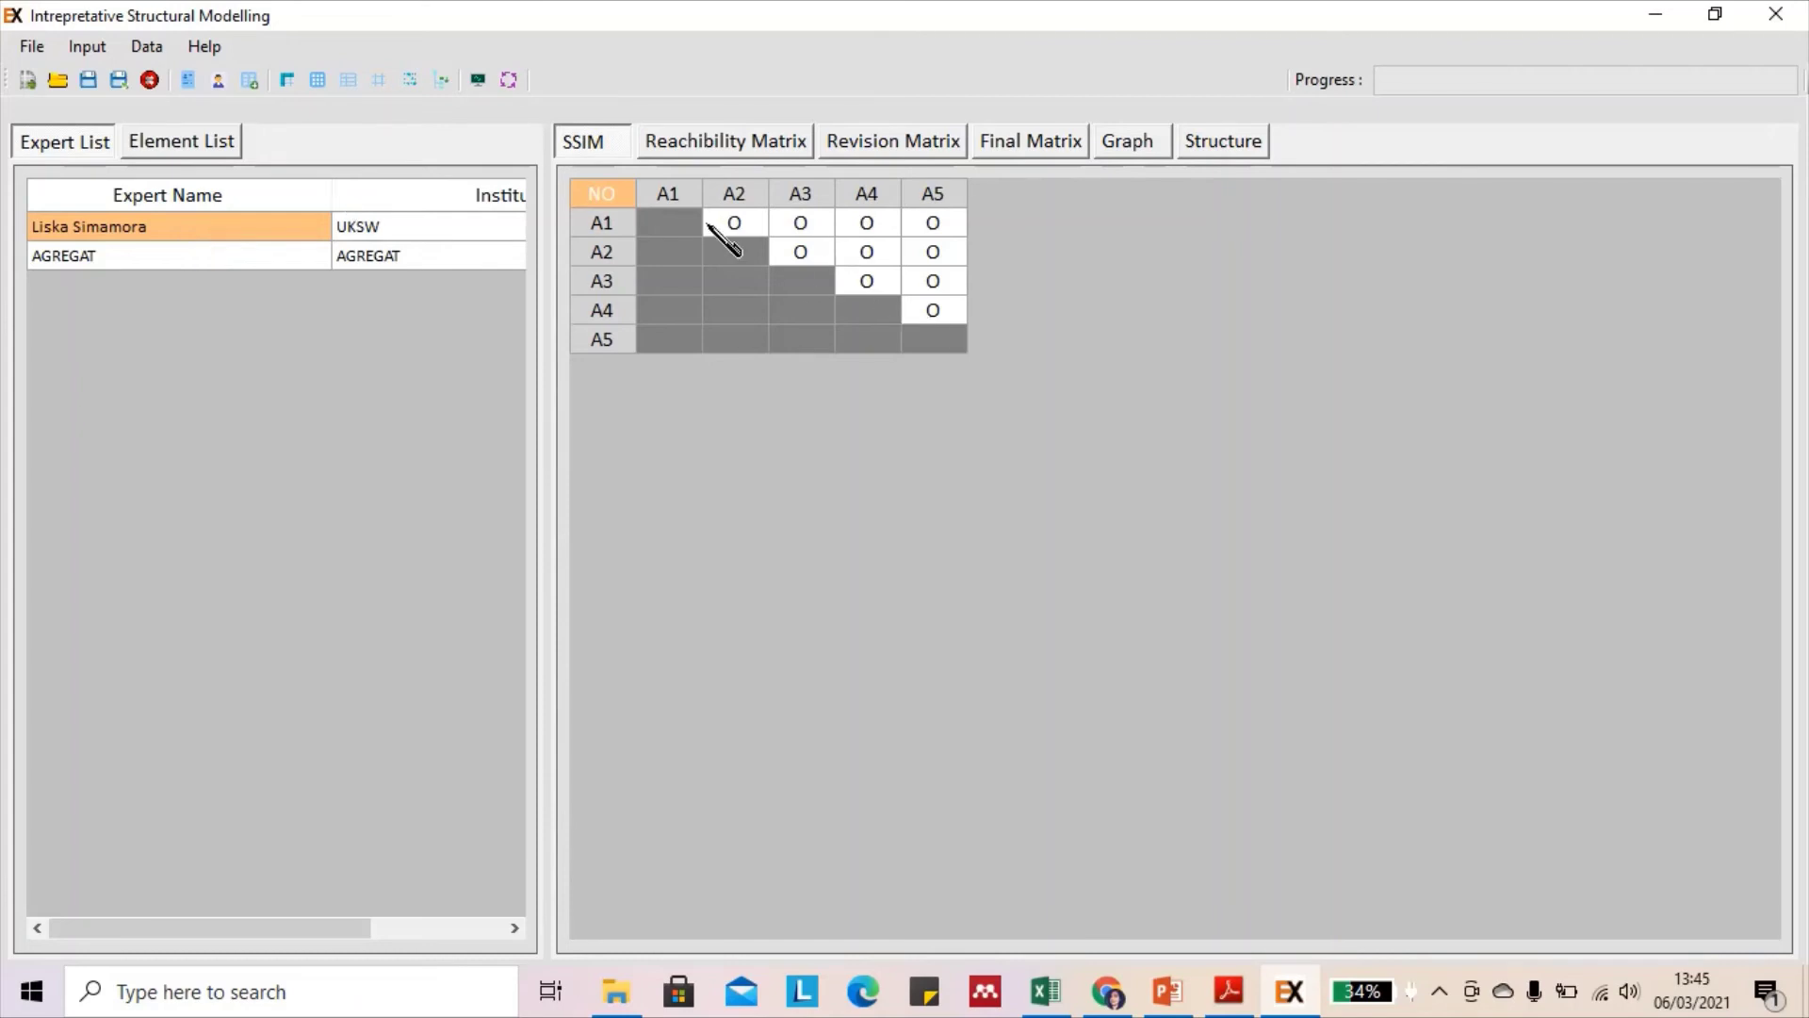
# Go back through the lecture slides to slide 174's SSIM and reachability tables, then restore down PowerPoint
pyautogui.click(1175, 985)
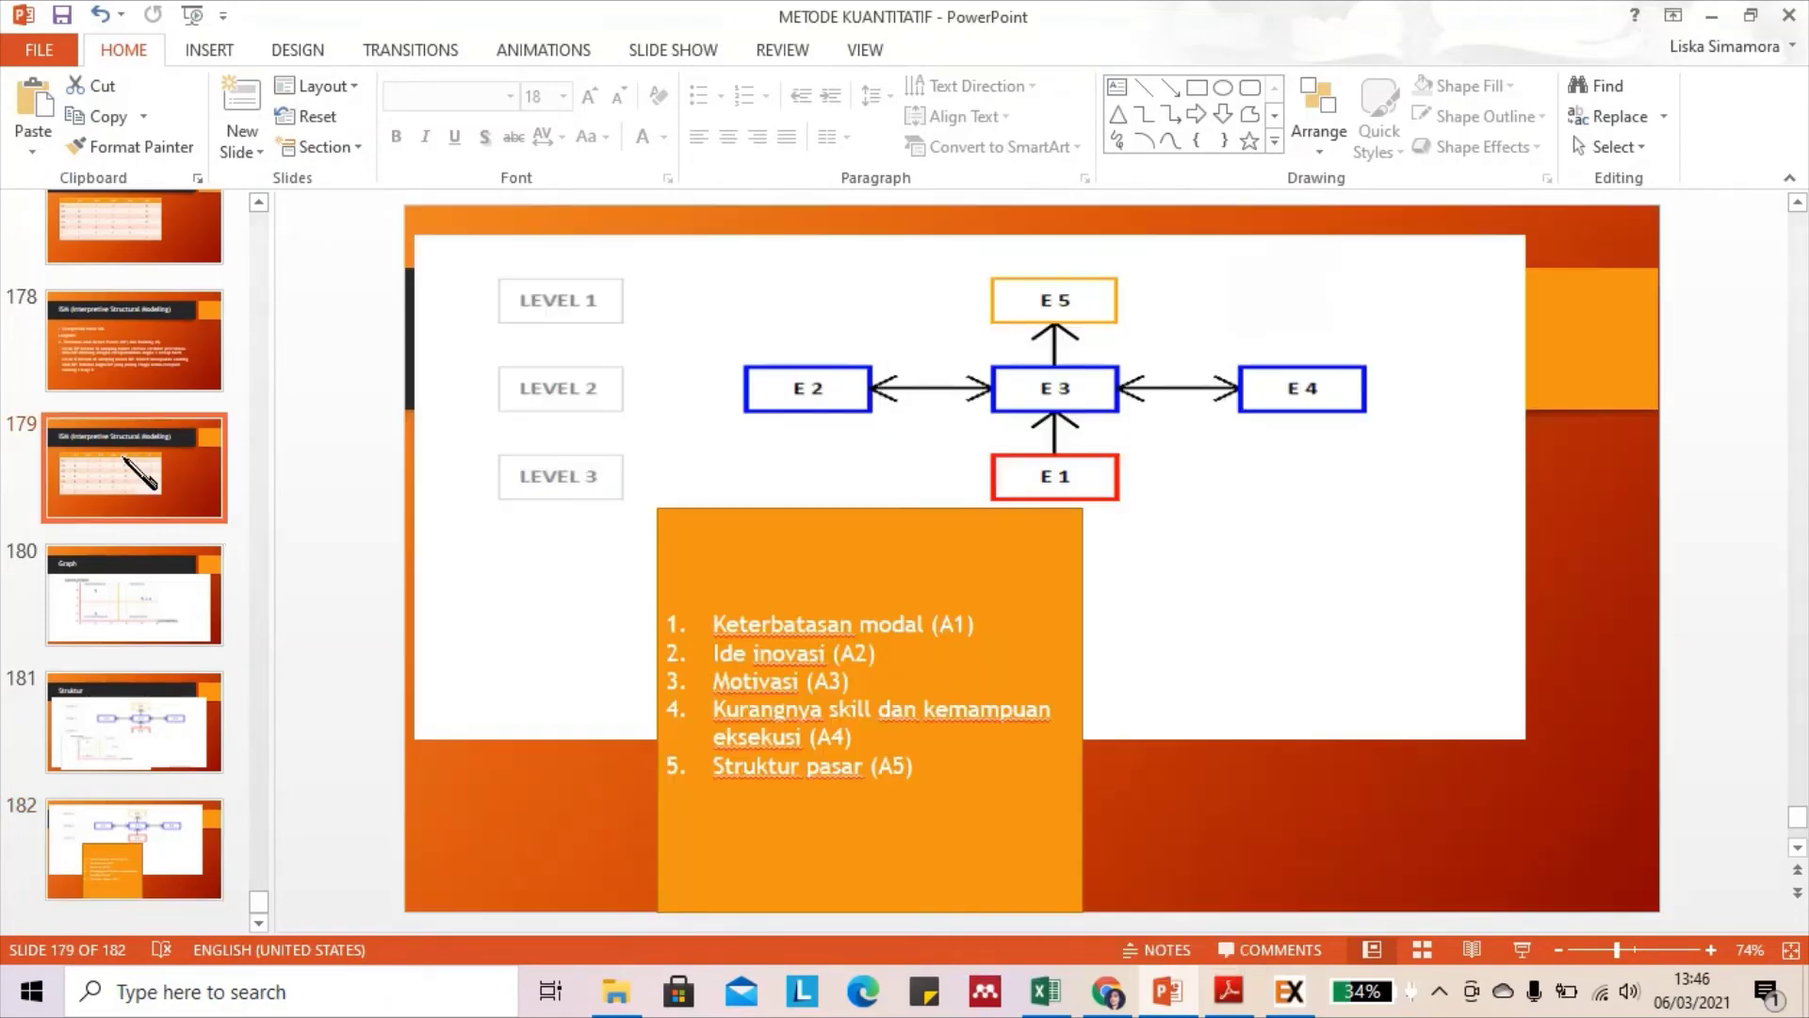
pyautogui.click(124, 458)
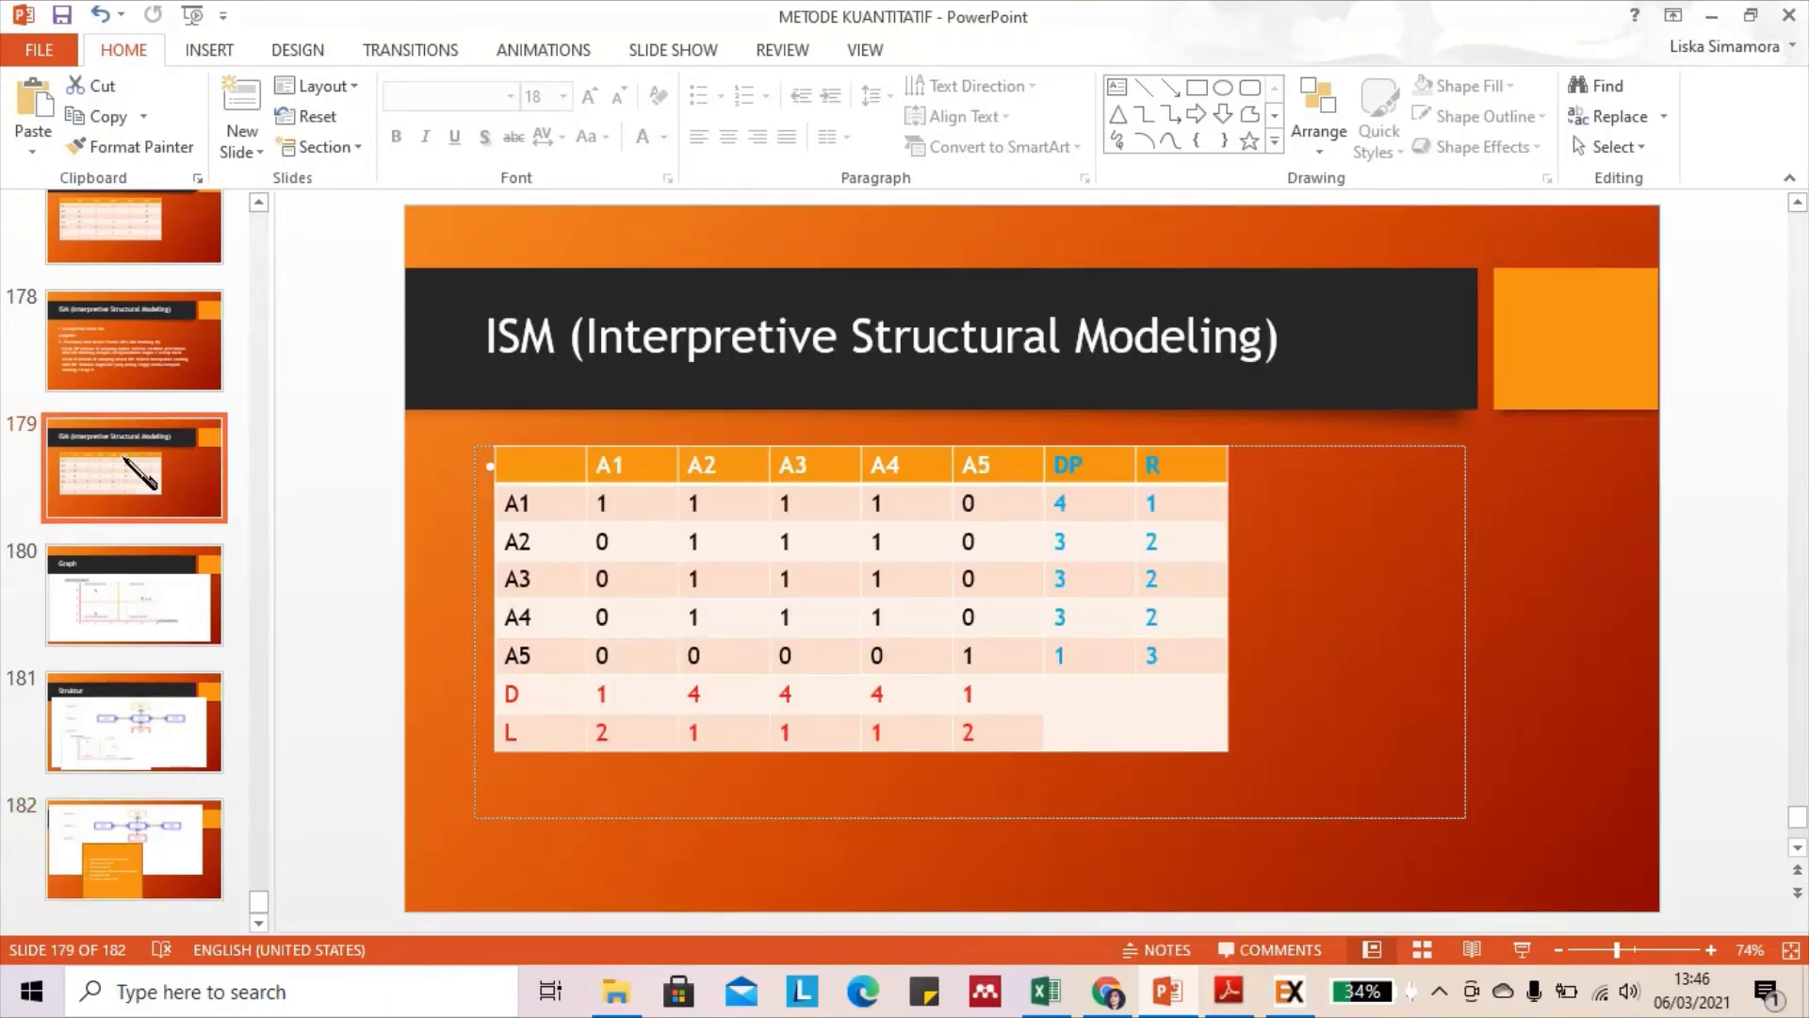
pyautogui.click(139, 360)
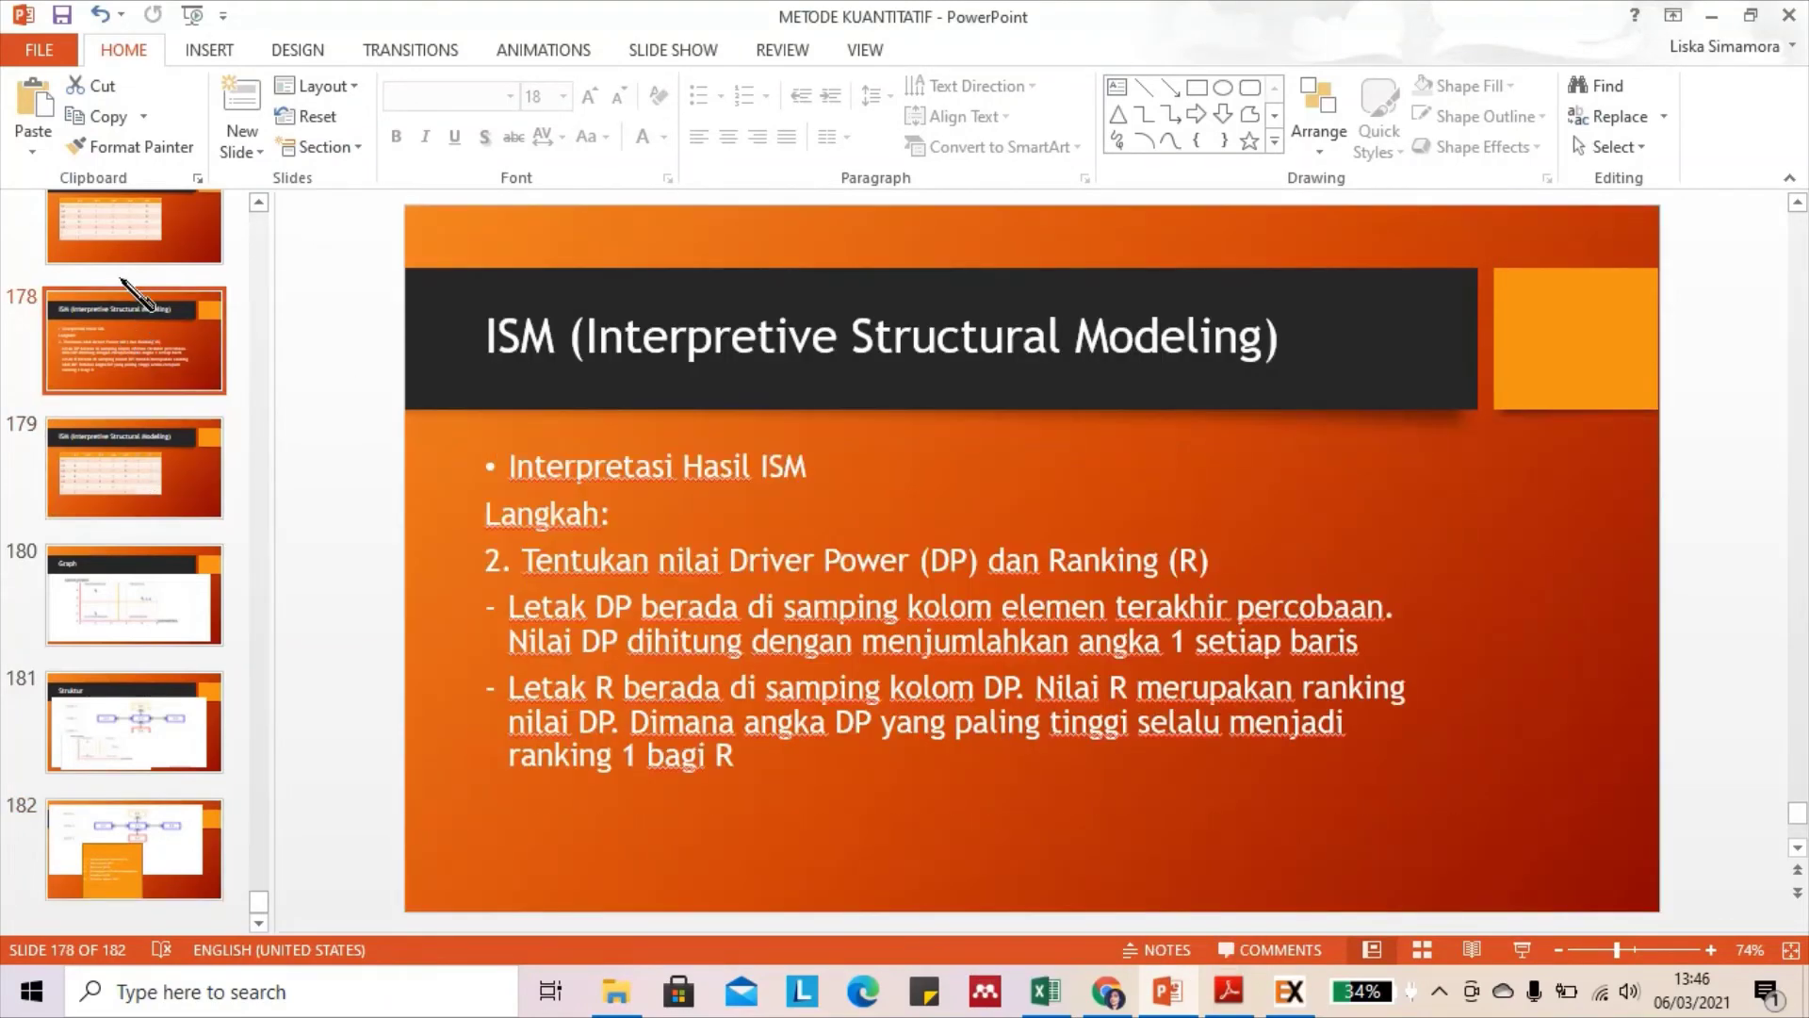
pyautogui.scroll(1, 132, 283)
pyautogui.click(132, 280)
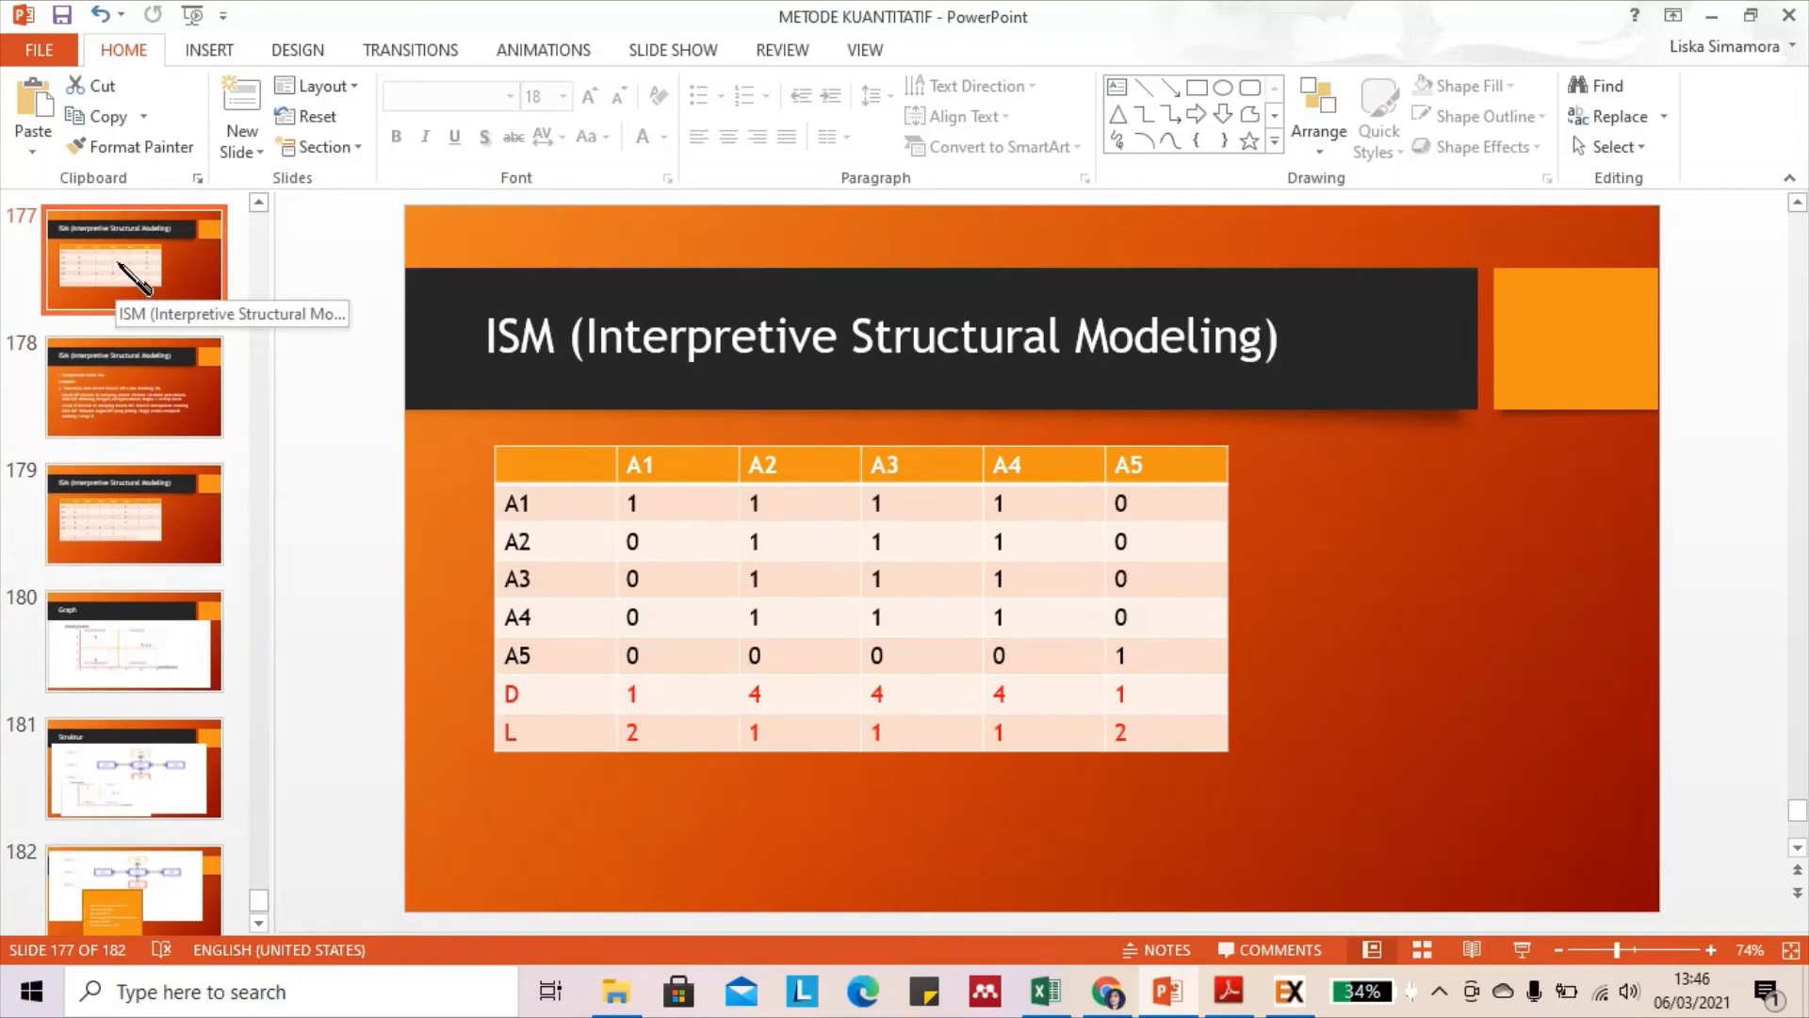
pyautogui.scroll(1, 119, 265)
pyautogui.click(118, 266)
pyautogui.scroll(1, 119, 266)
pyautogui.click(119, 266)
pyautogui.scroll(1, 132, 280)
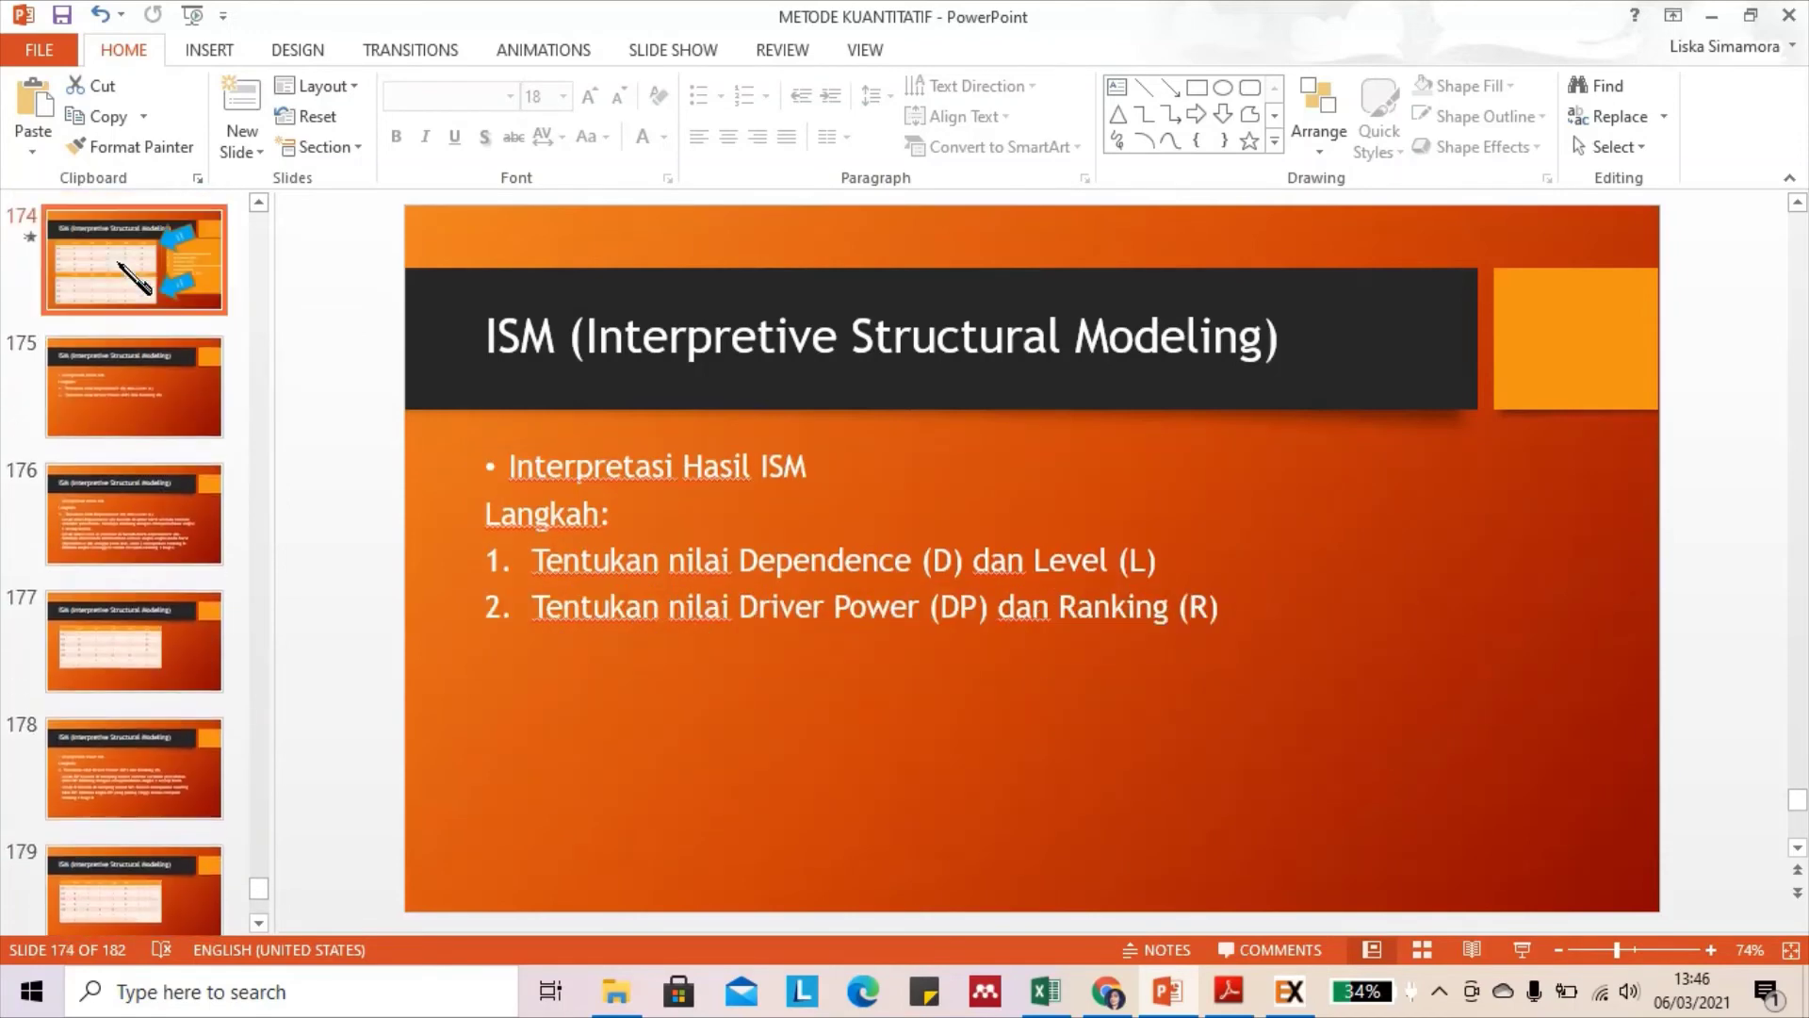
pyautogui.click(132, 280)
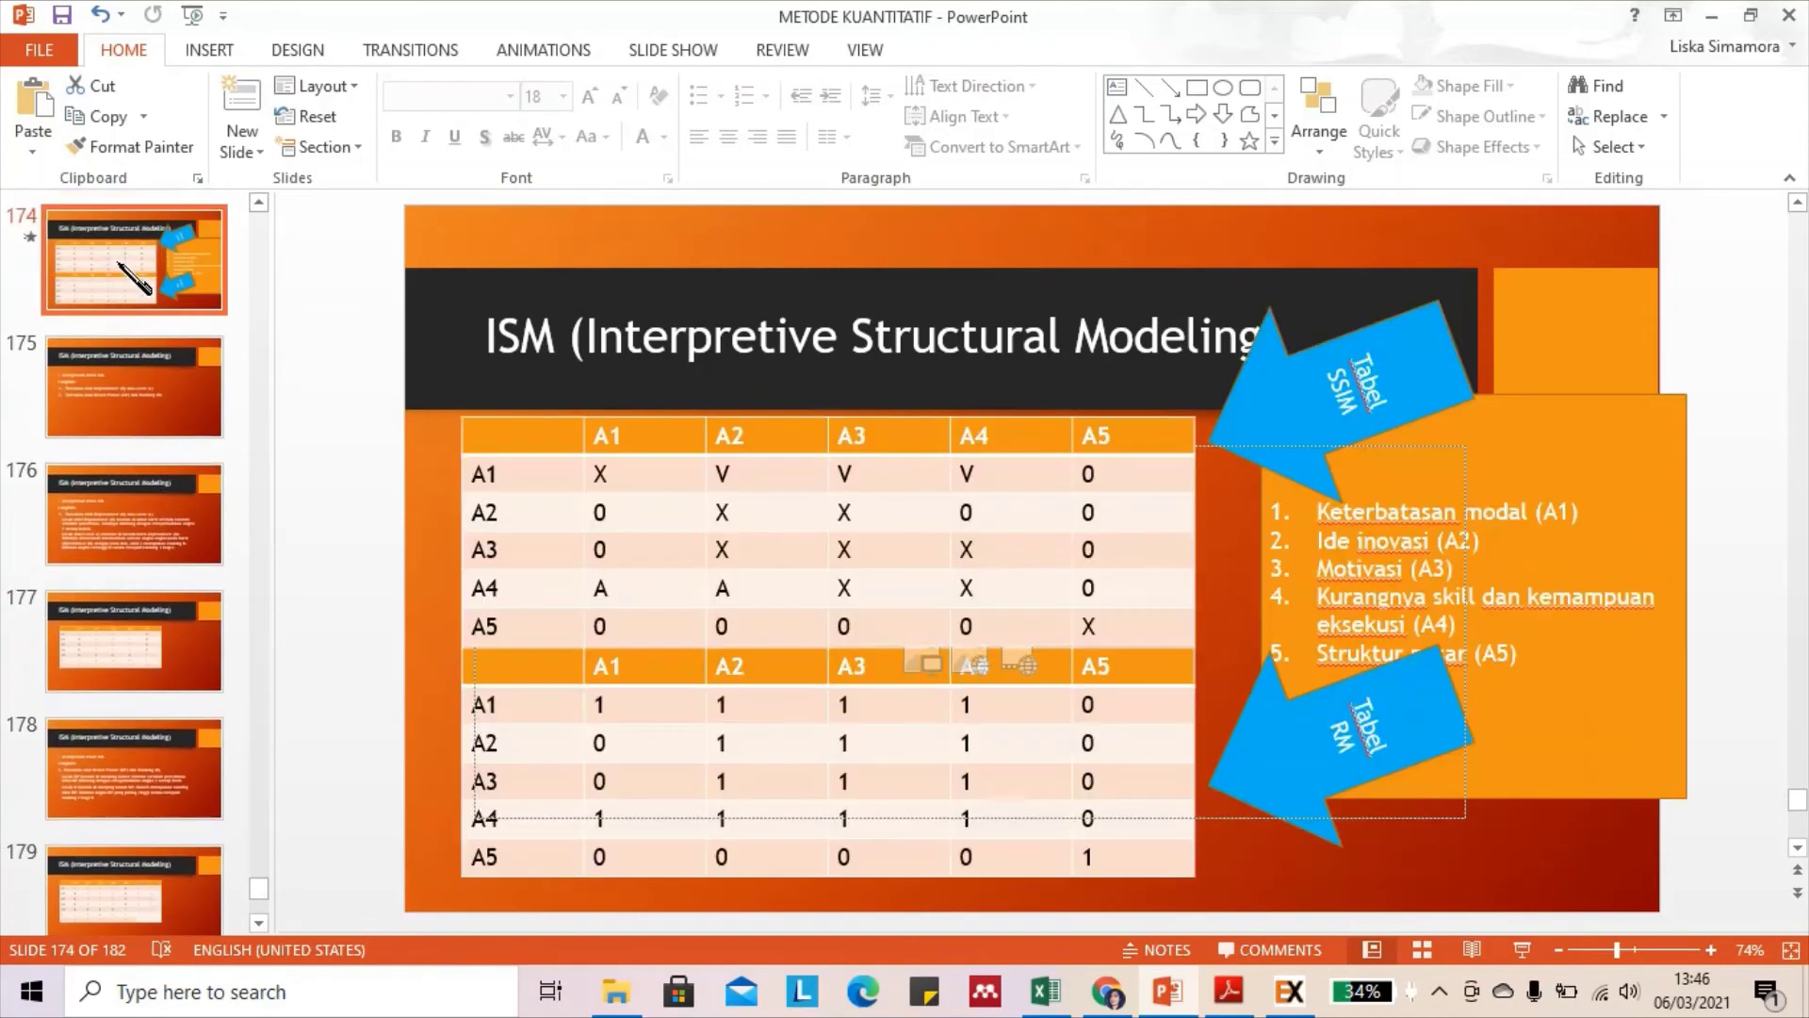
pyautogui.click(1749, 15)
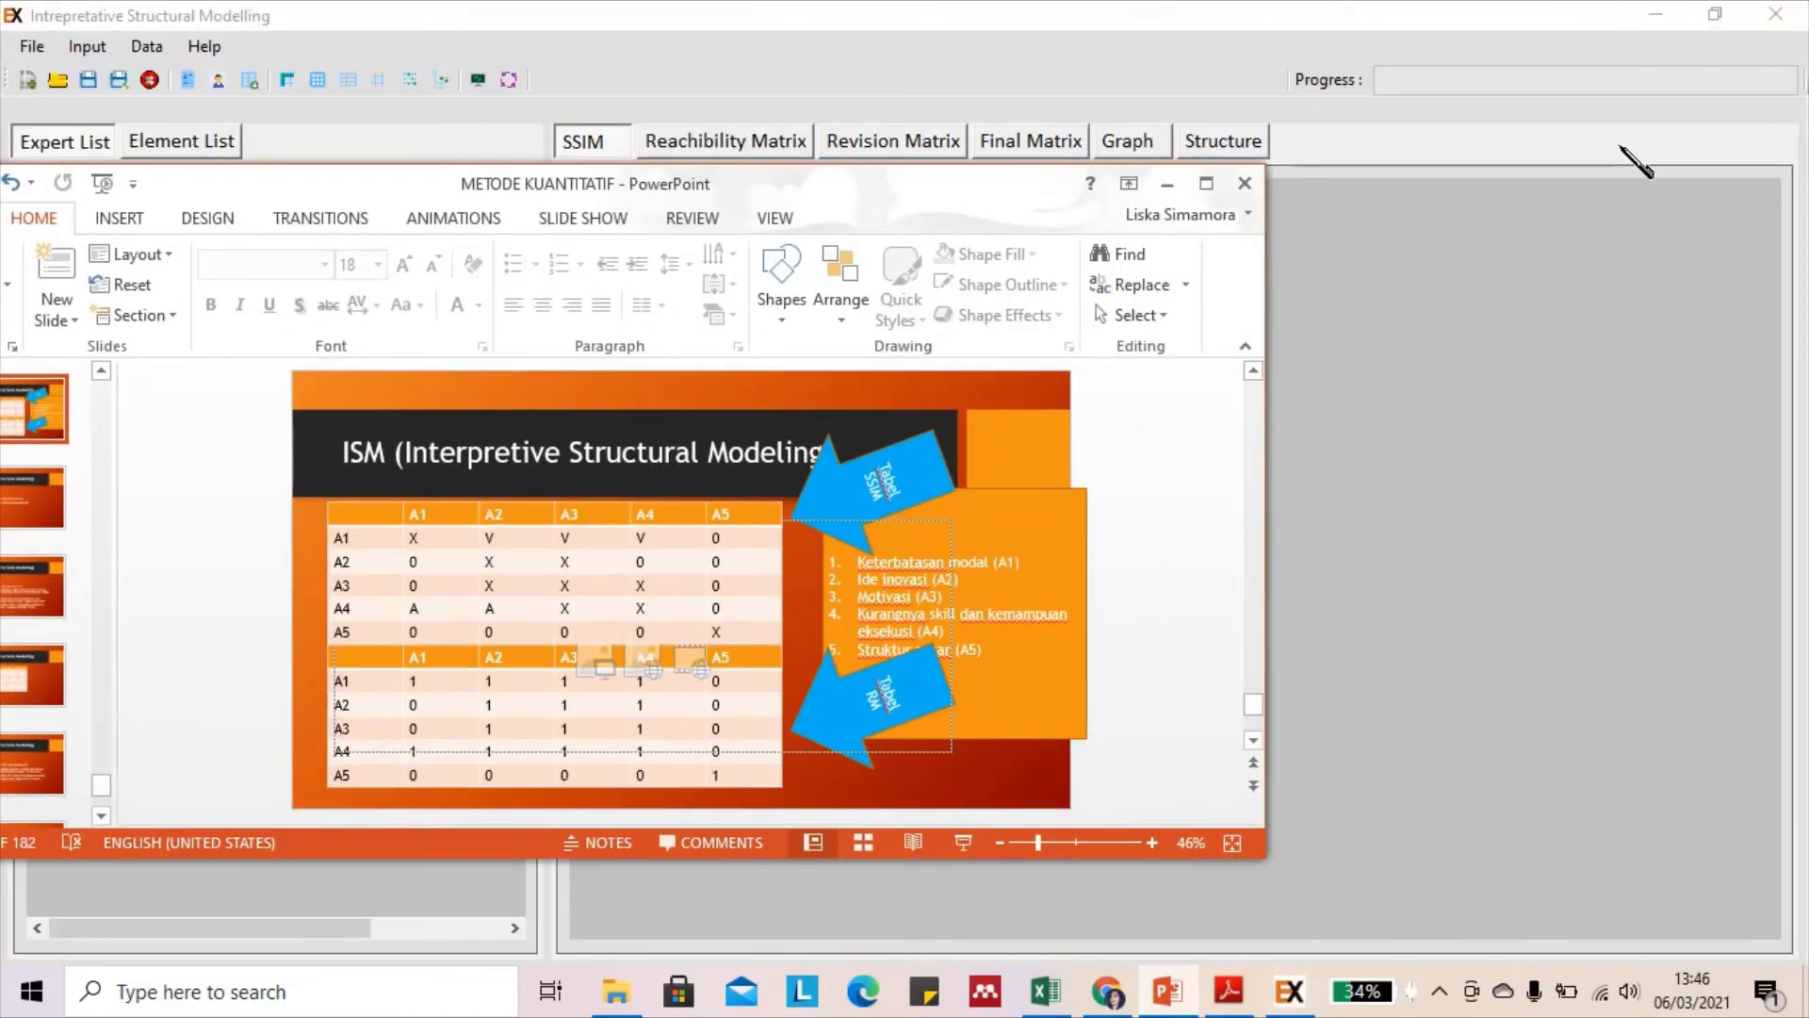
# Restore the Exsimpro window and position it beside slide 174's SSIM table, with cell A1–A2 selected
pyautogui.click(1715, 14)
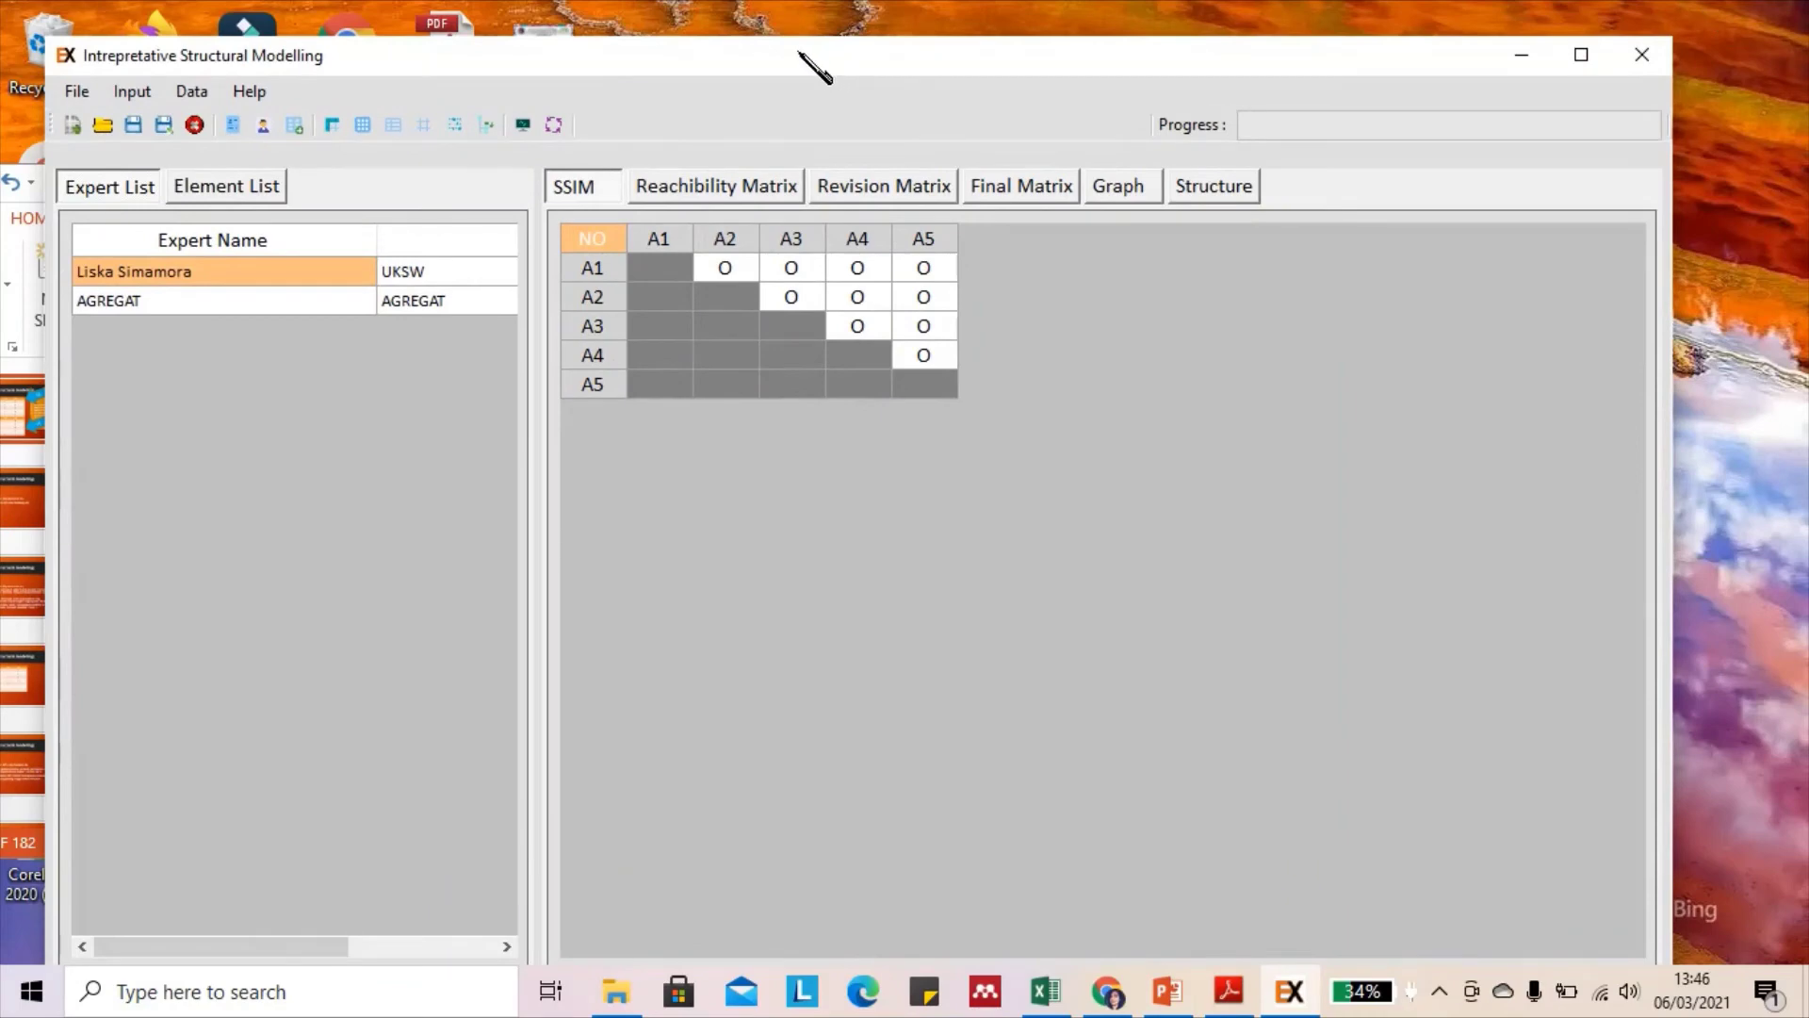
pyautogui.moveTo(800, 54); pyautogui.dragTo(1553, 85)
pyautogui.click(1500, 302)
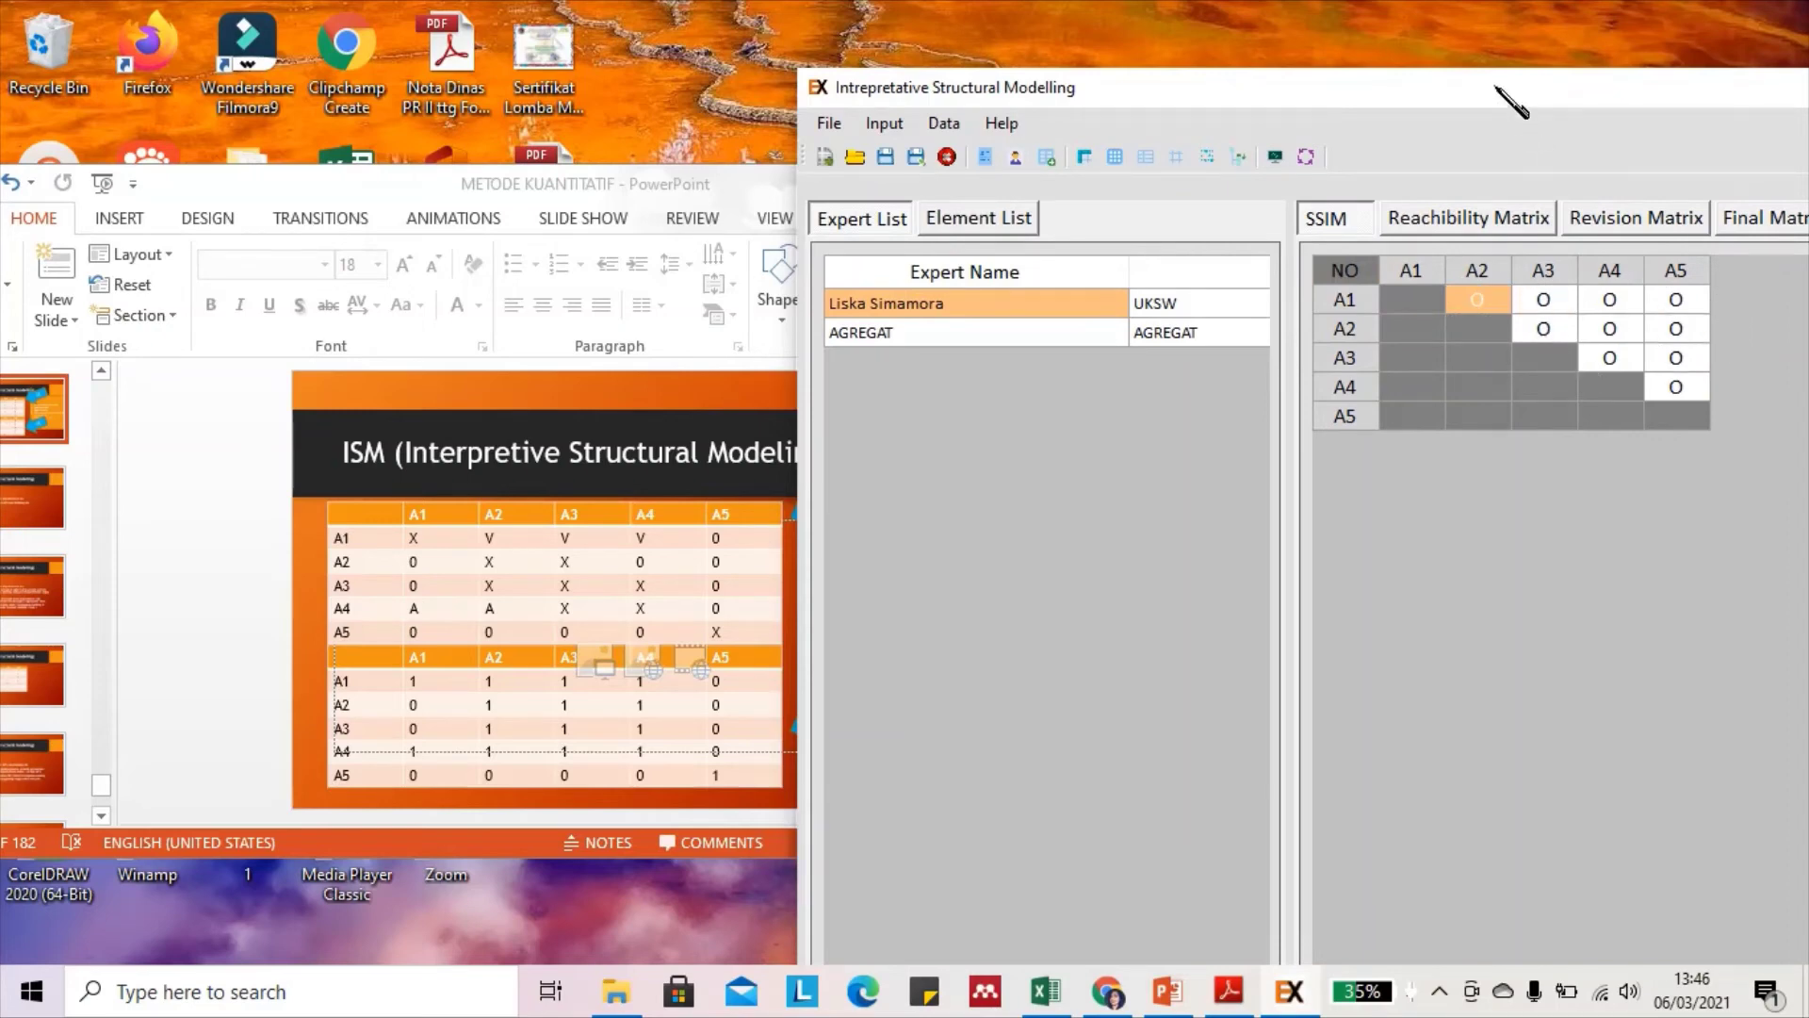
pyautogui.moveTo(1495, 86); pyautogui.dragTo(1217, 37)
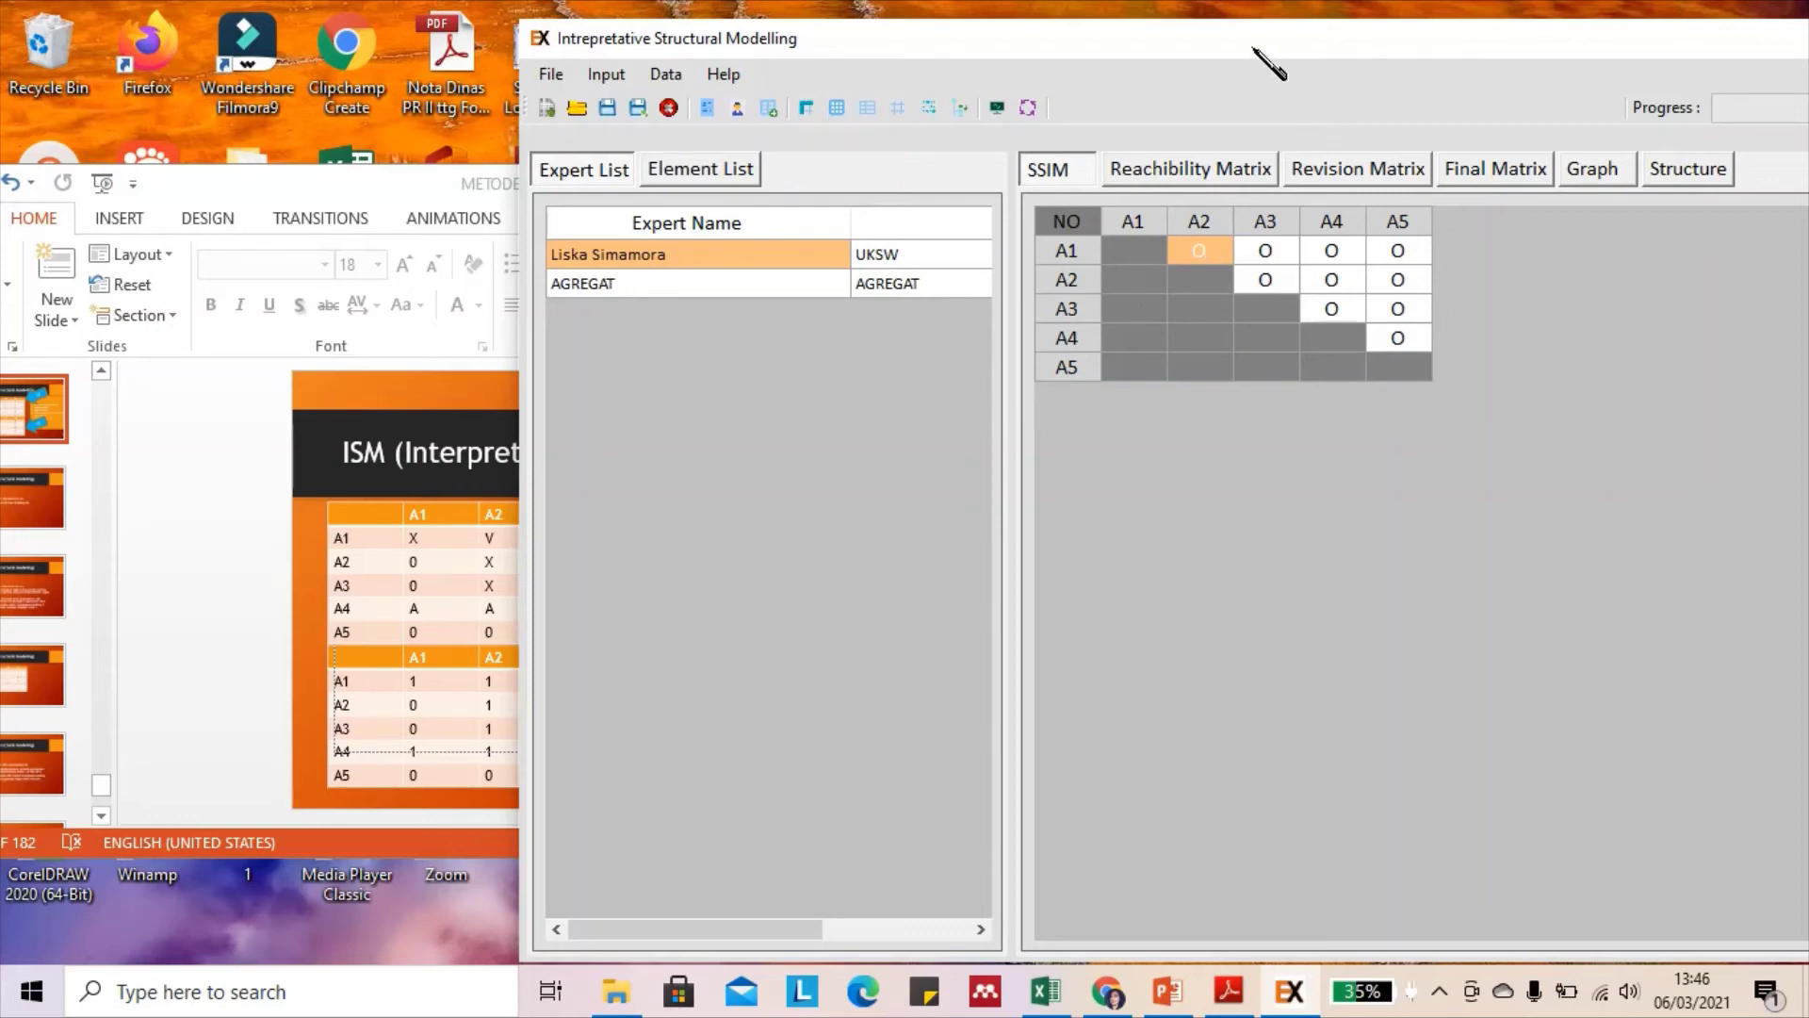
pyautogui.moveTo(1264, 57); pyautogui.dragTo(1528, 75)
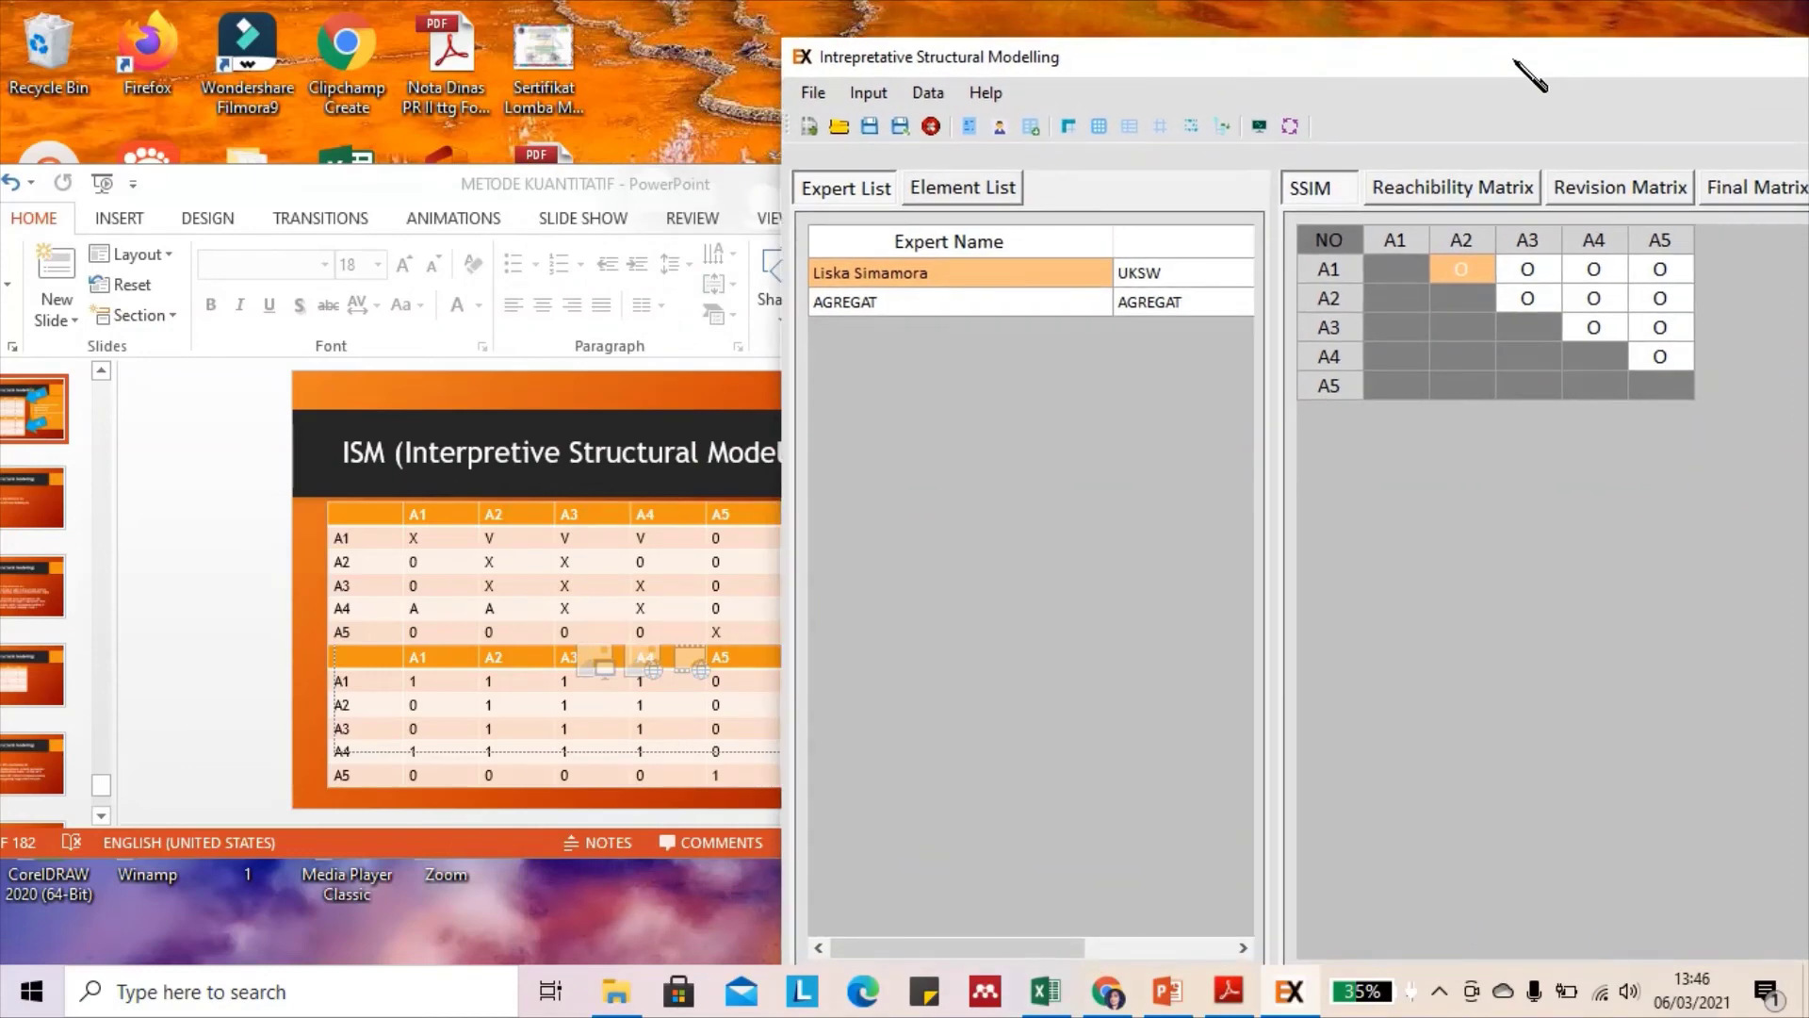
# Enter V for A1's relations with A2, A3 and A4
pyautogui.press('v')
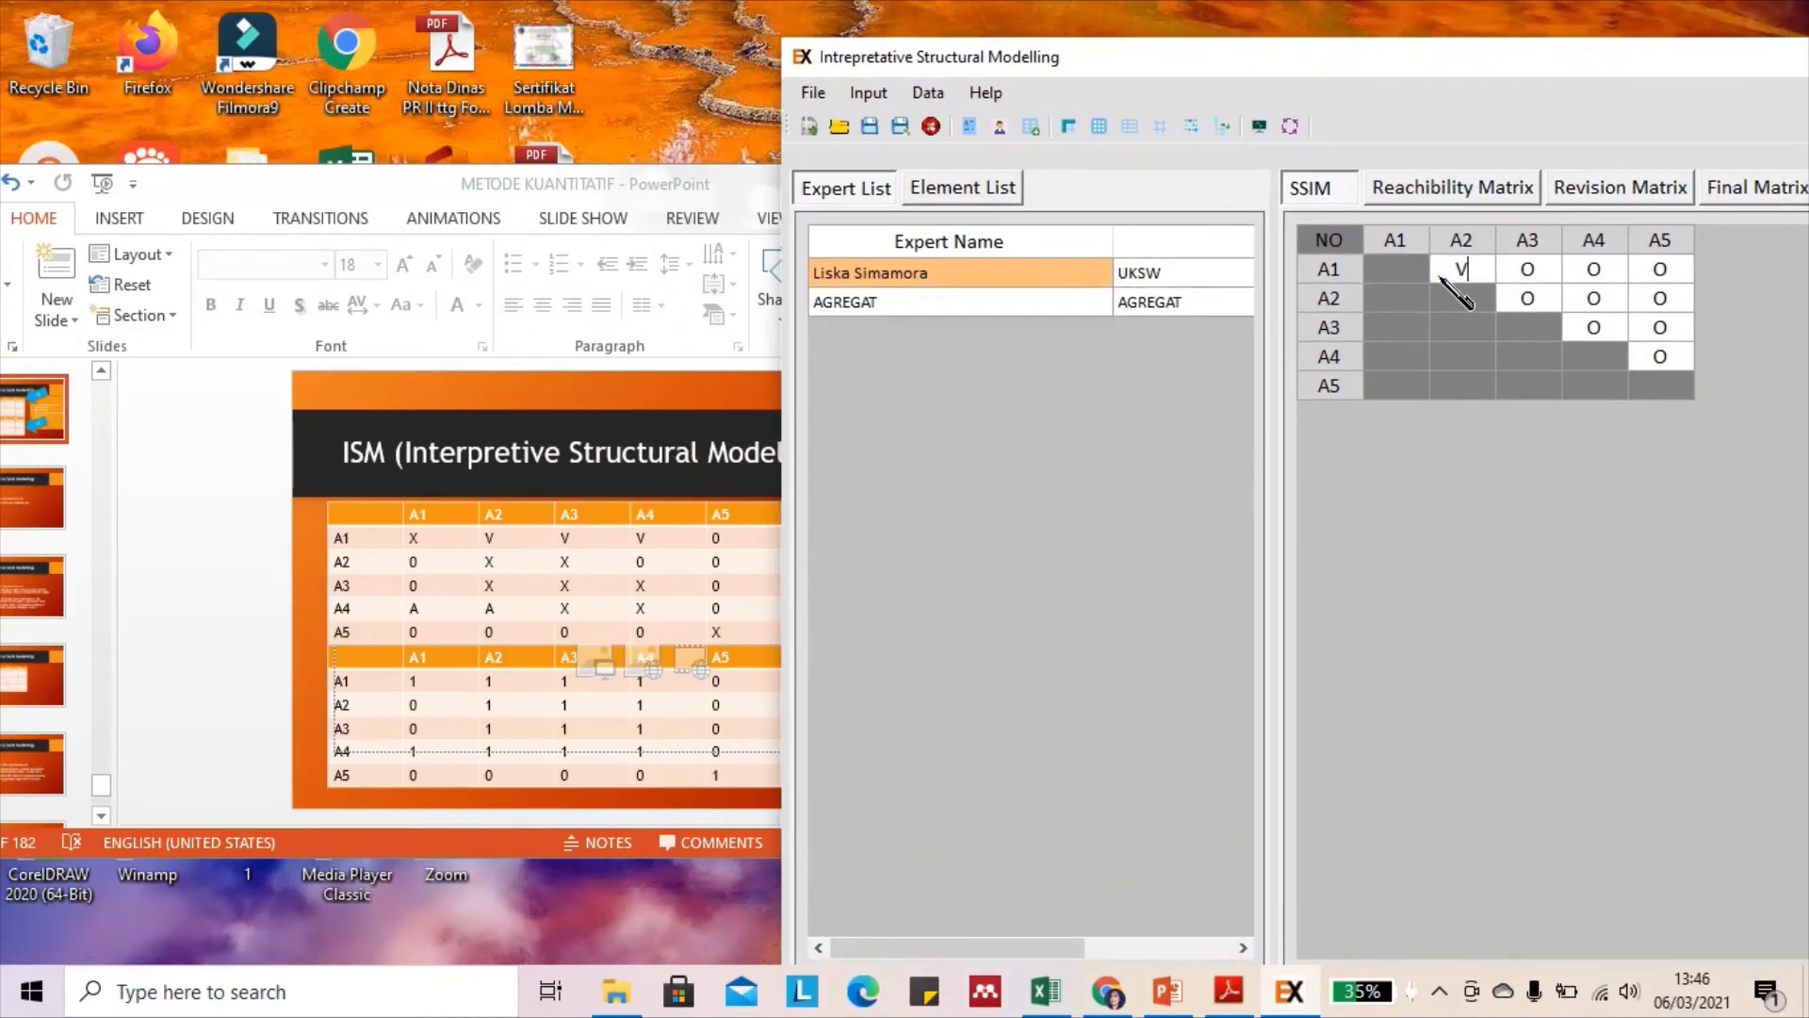
pyautogui.click(1532, 274)
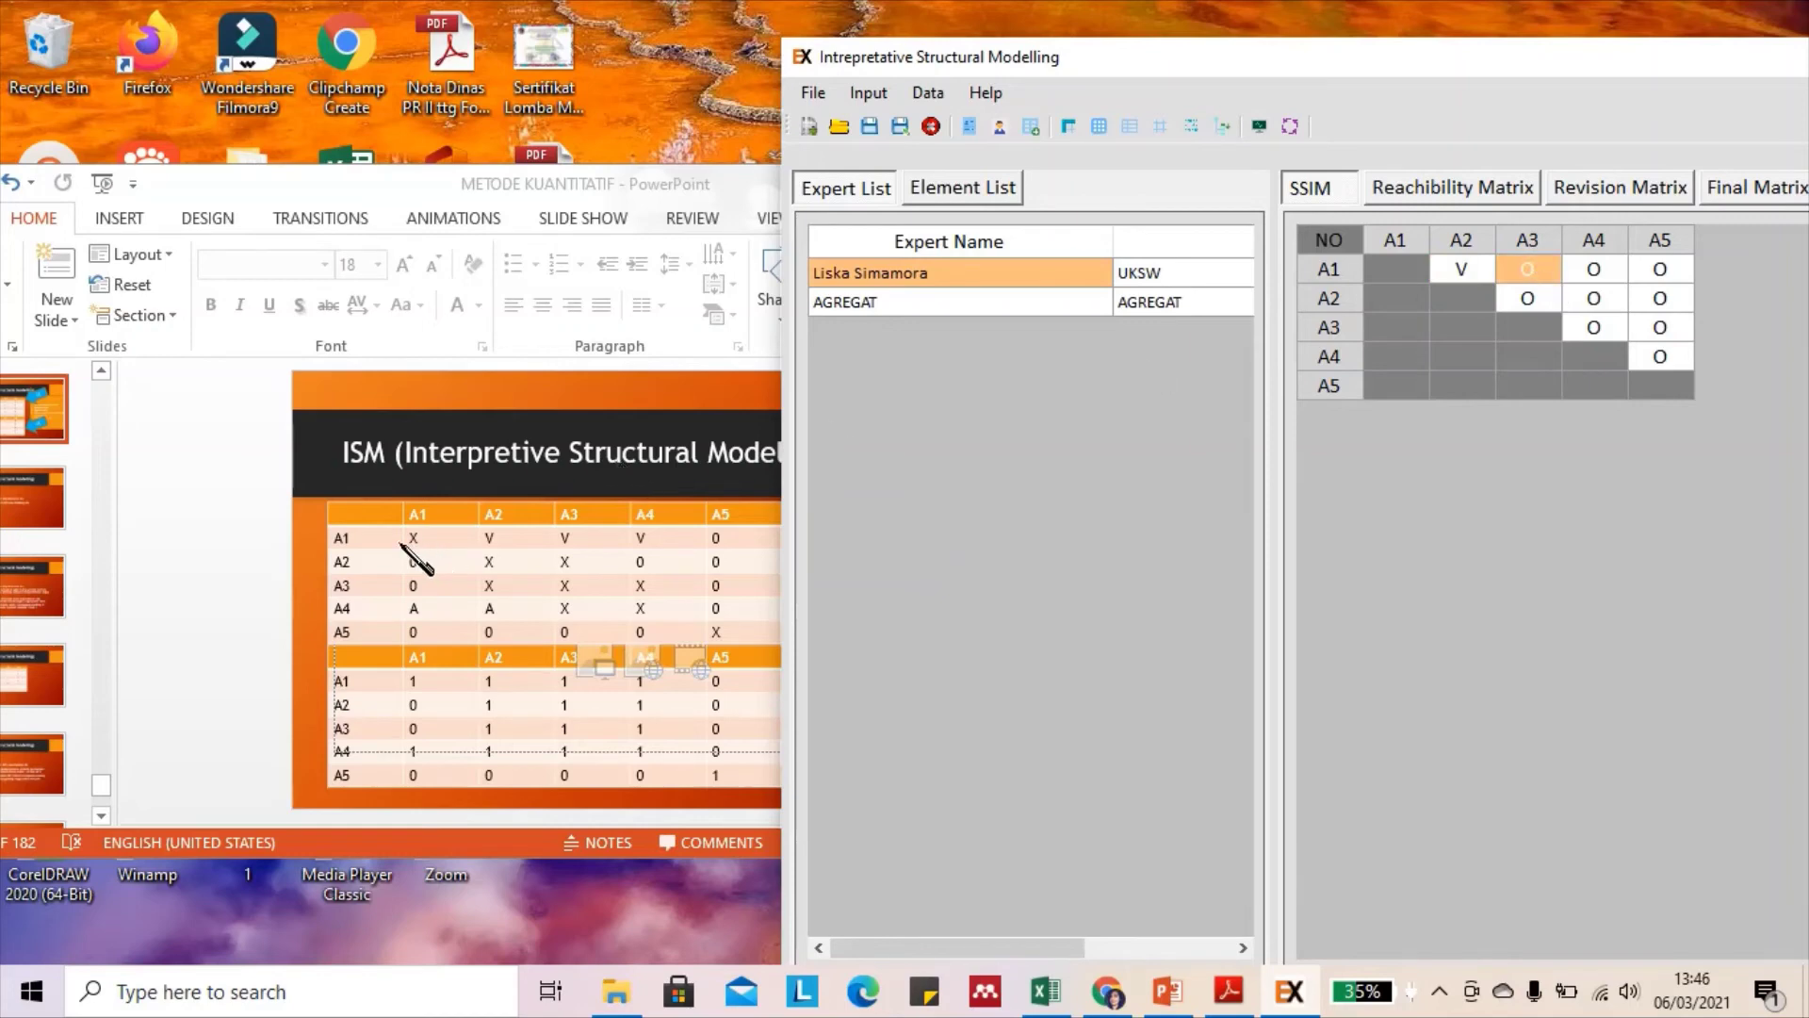
pyautogui.write('V')
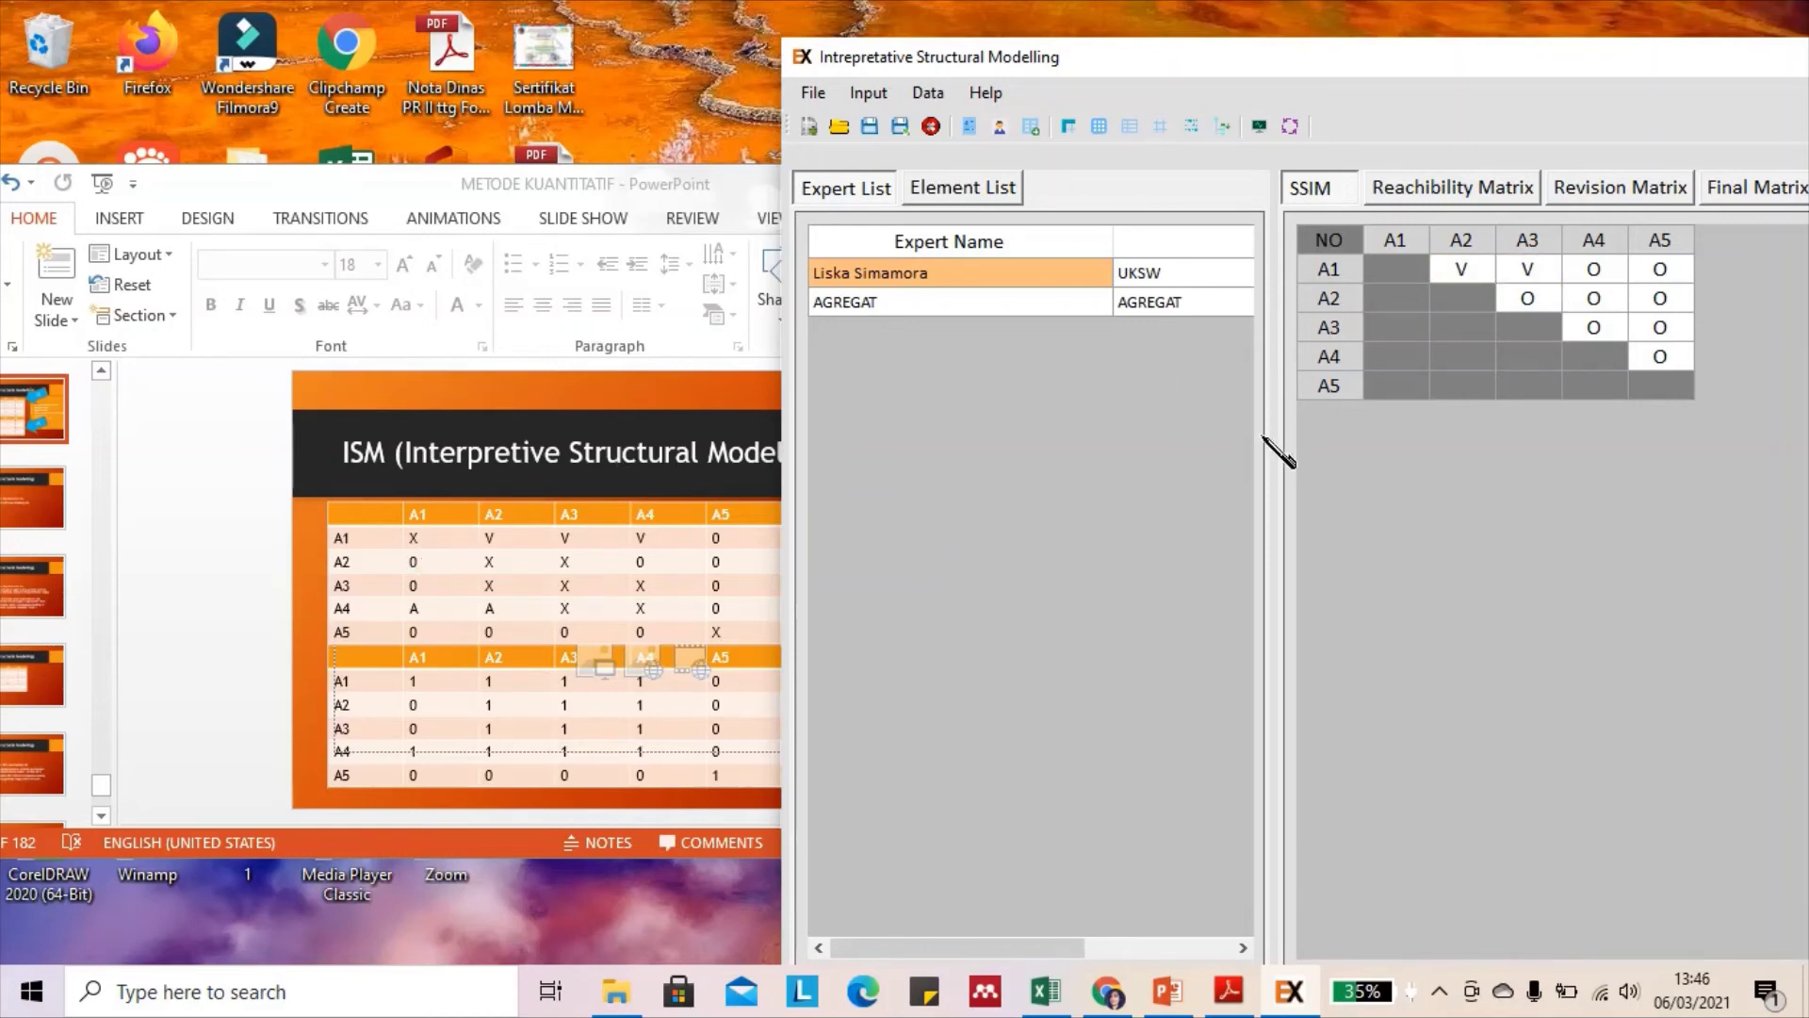
pyautogui.click(1591, 268)
pyautogui.write('V')
# Set A2–A3 and A3–A4 to X, leave A2–A4 as O, and show the Reachability Matrix
pyautogui.click(1522, 294)
pyautogui.write('V')
pyautogui.click(1575, 295)
pyautogui.click(1576, 295)
pyautogui.press('Return')
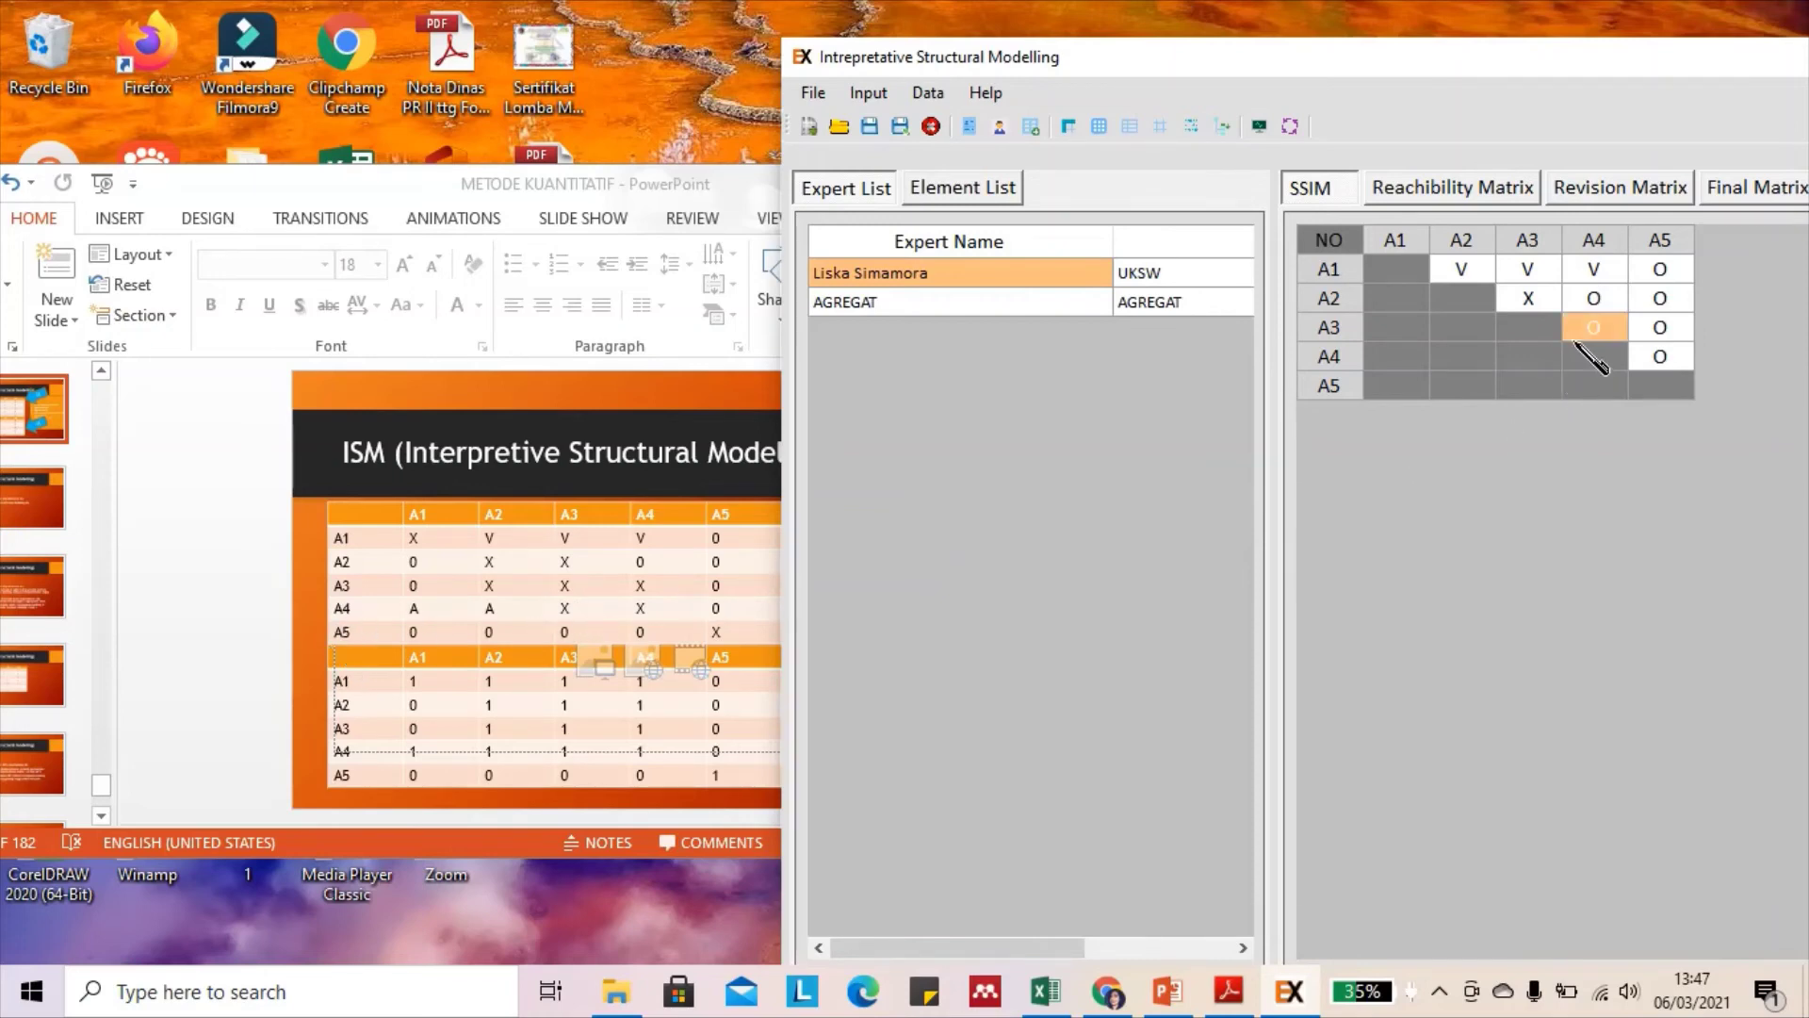
pyautogui.write('X')
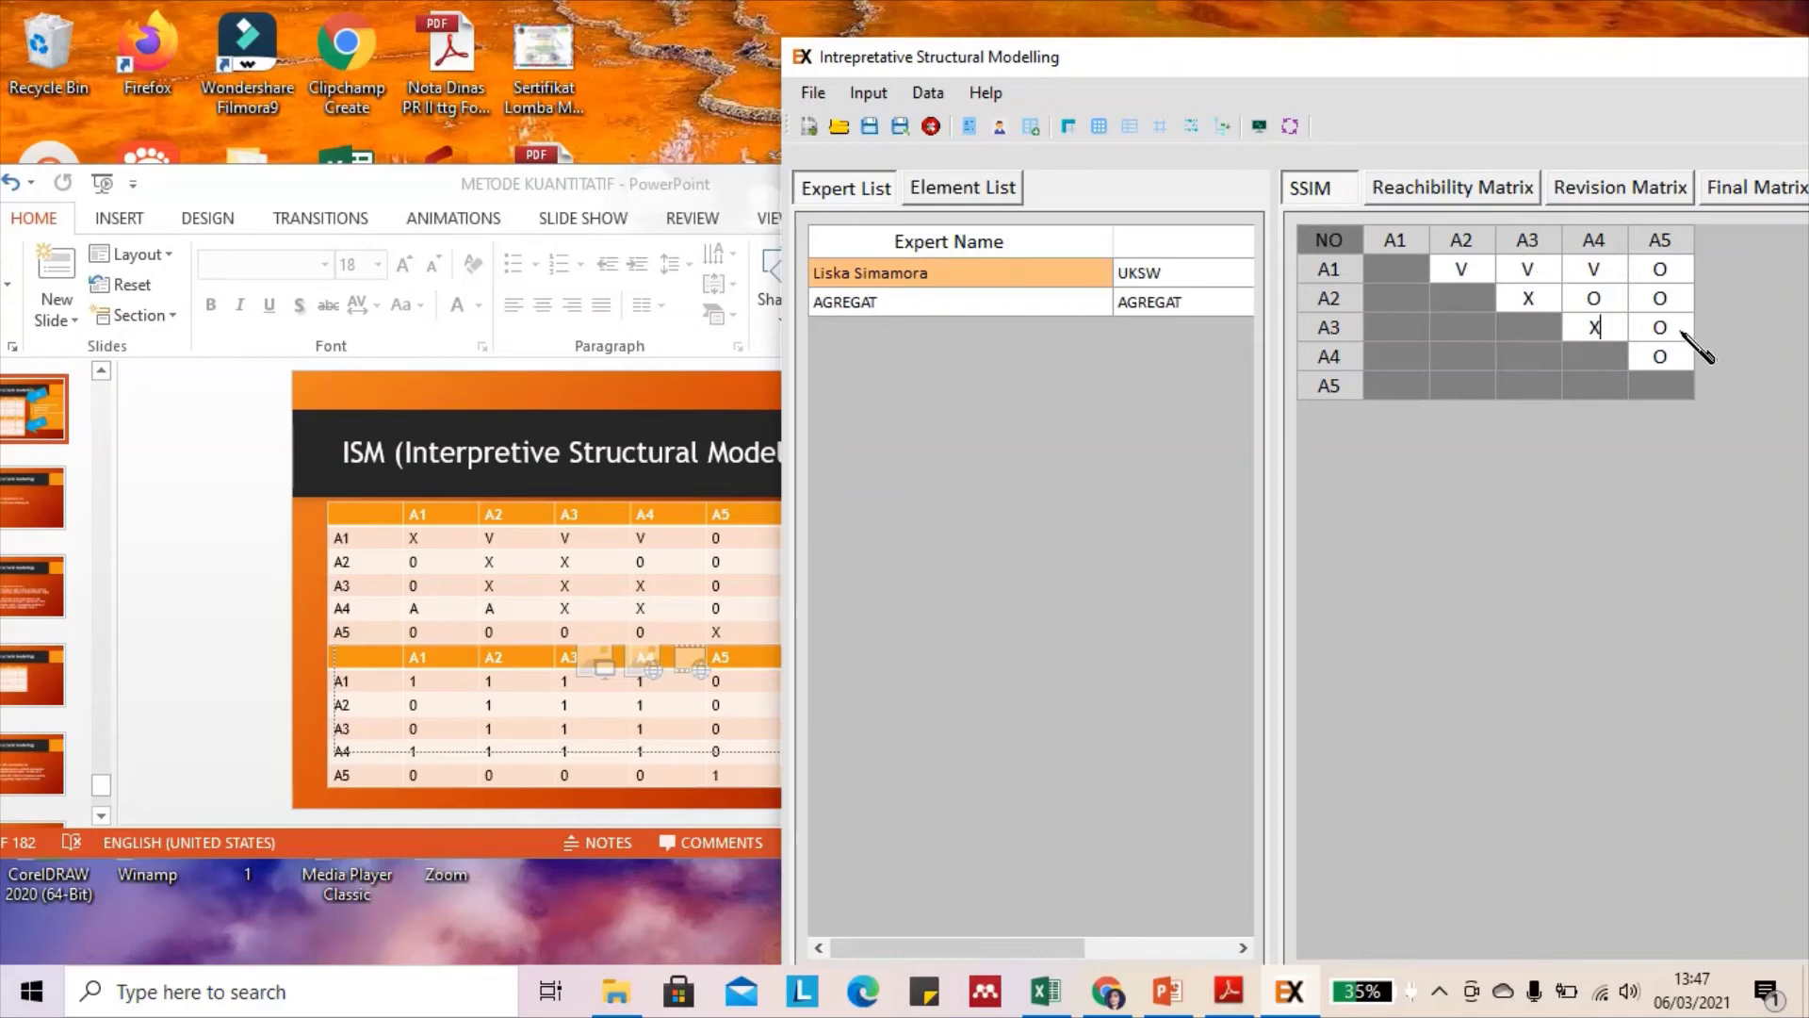
pyautogui.click(1685, 332)
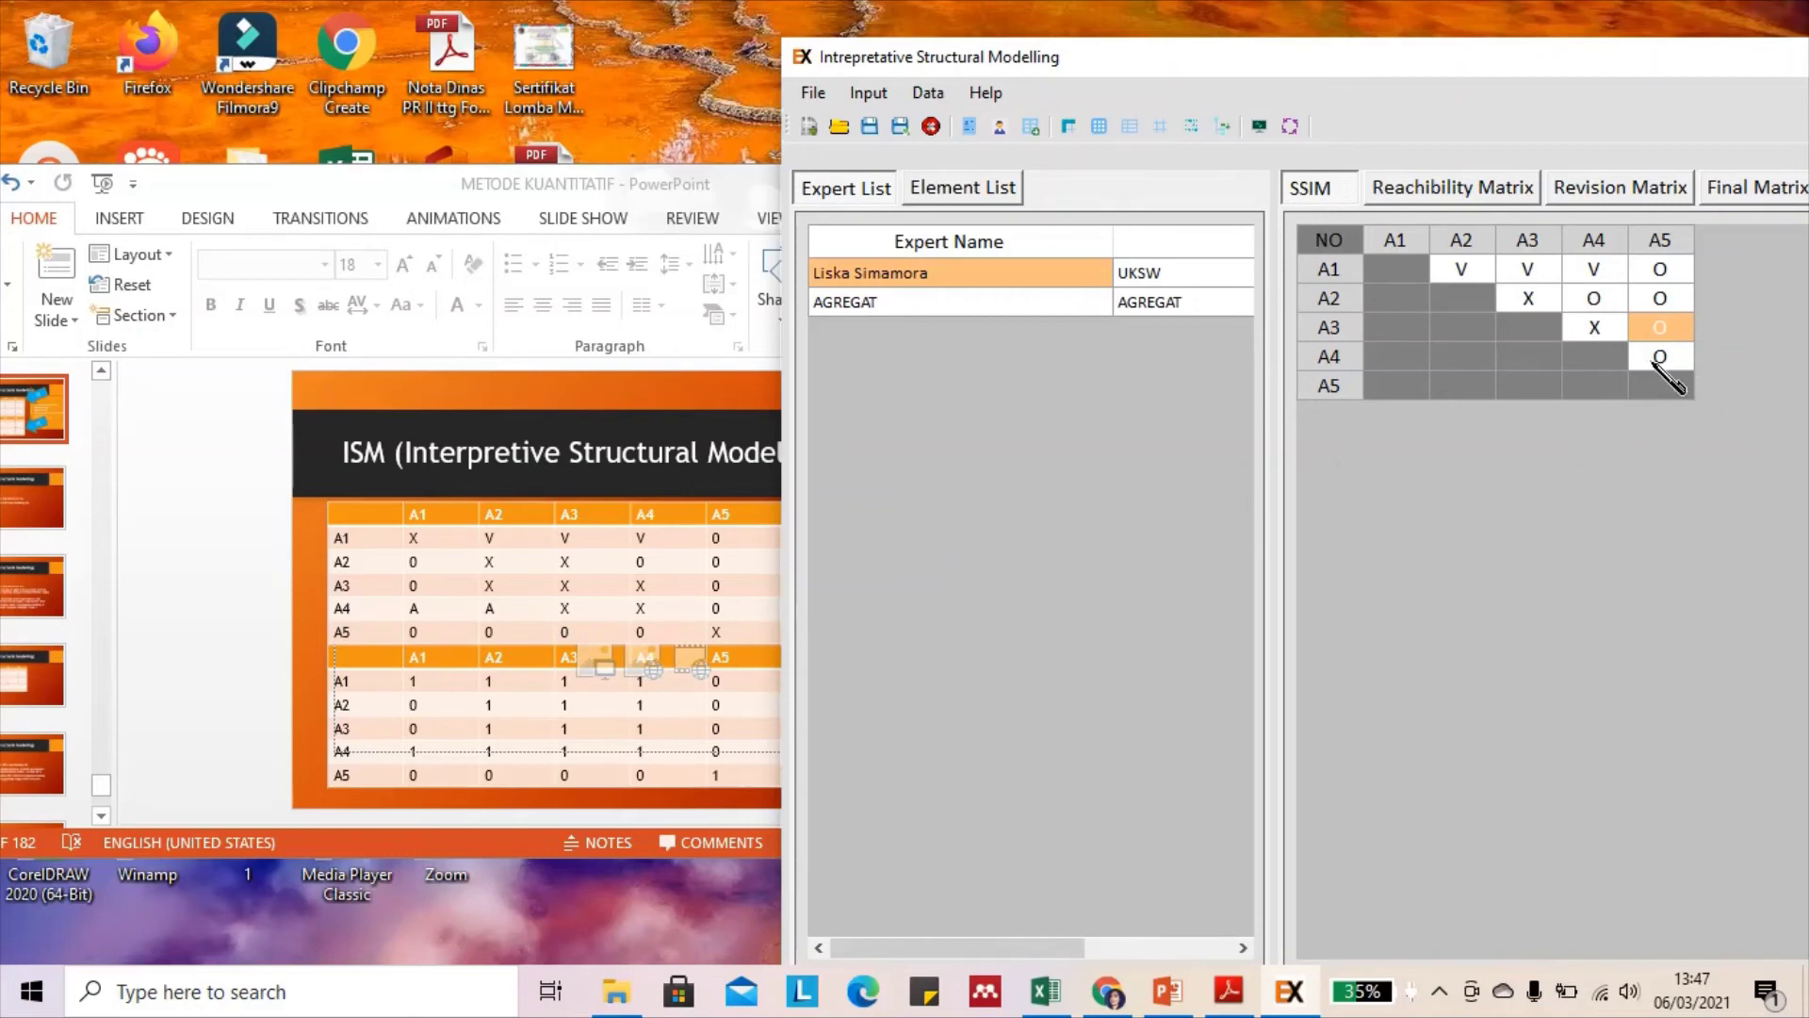
pyautogui.moveTo(1543, 69); pyautogui.dragTo(920, 89)
pyautogui.click(864, 202)
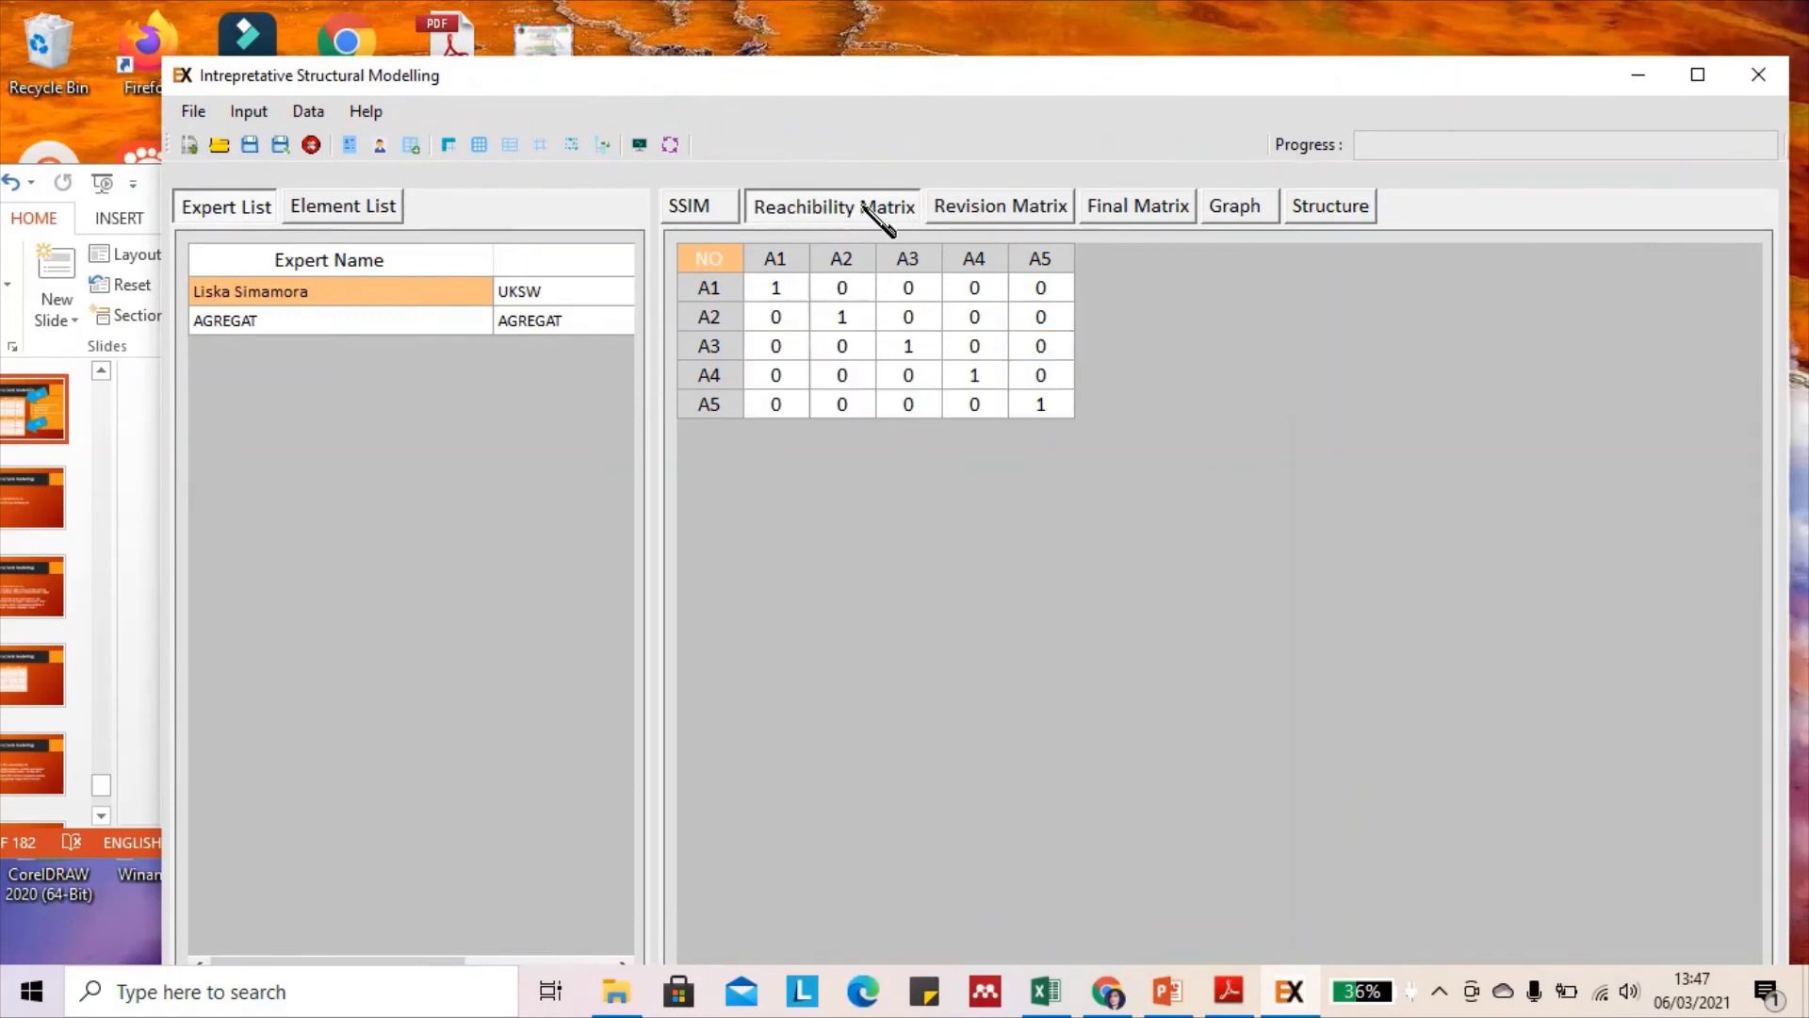
# Look over the Revision Matrix, Final Matrix, Graph and Structure pages, then return to the SSIM
pyautogui.click(1006, 206)
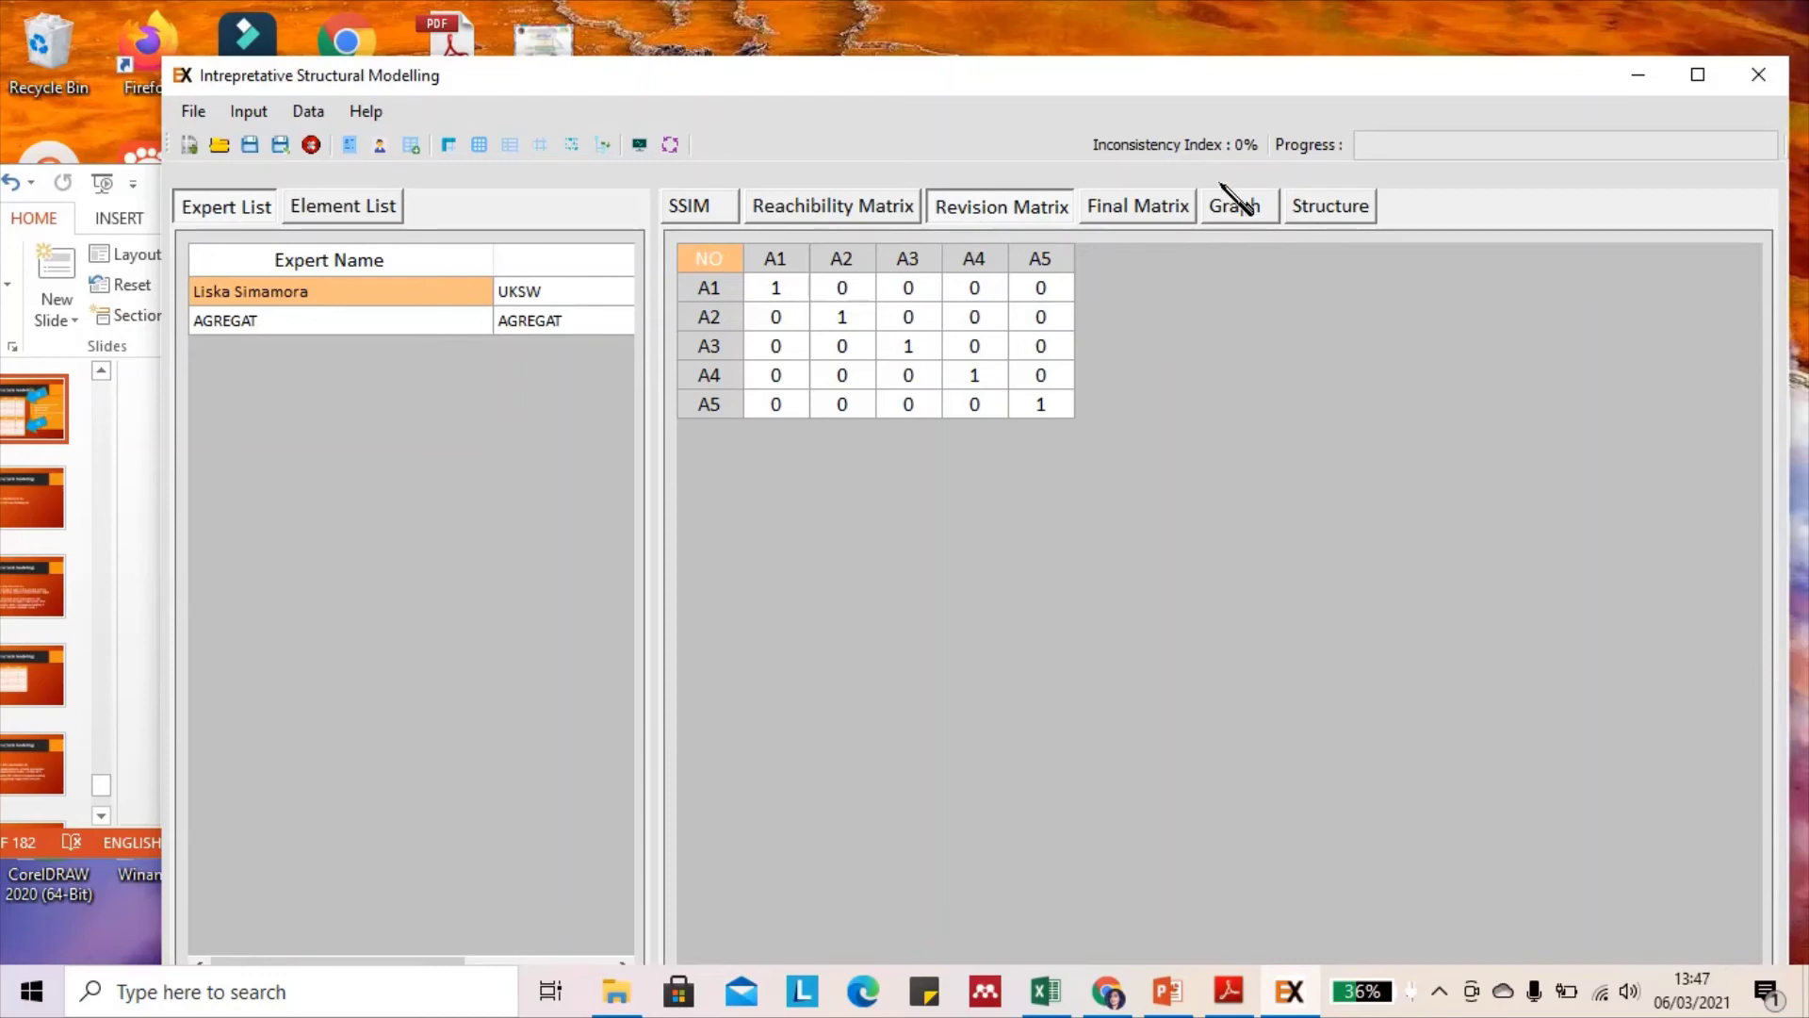
pyautogui.click(1168, 209)
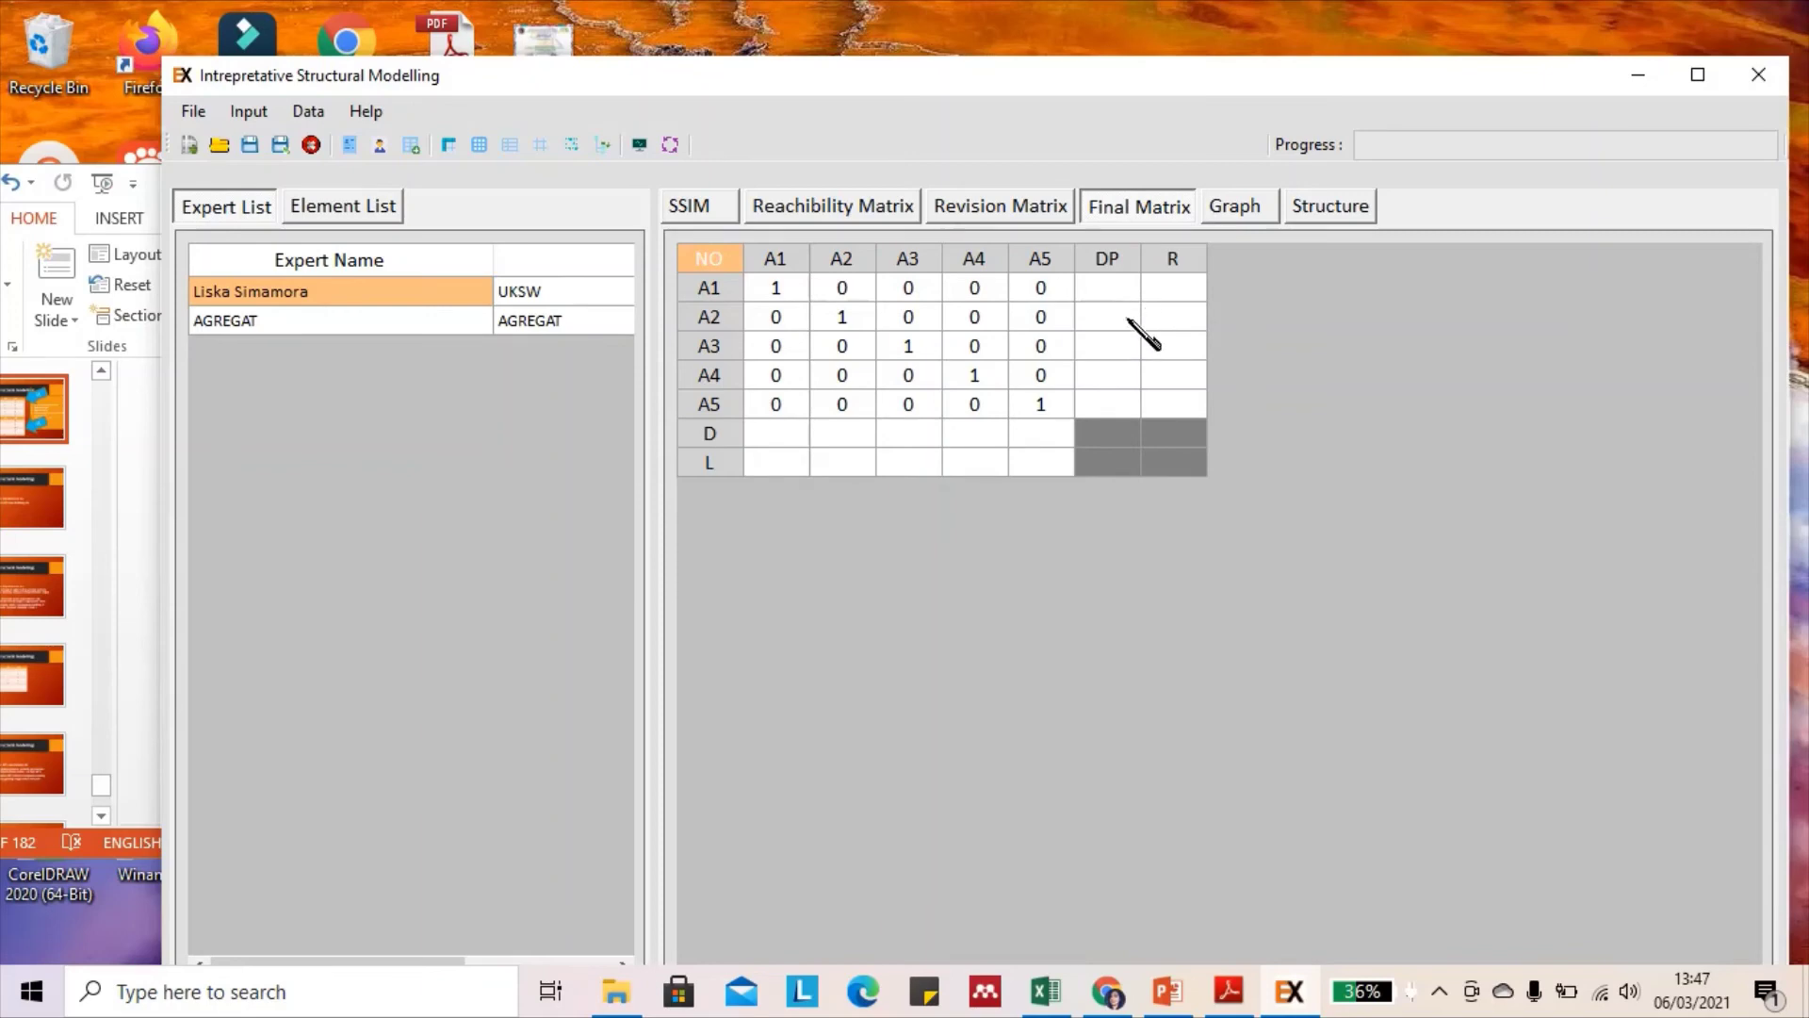
pyautogui.click(1257, 203)
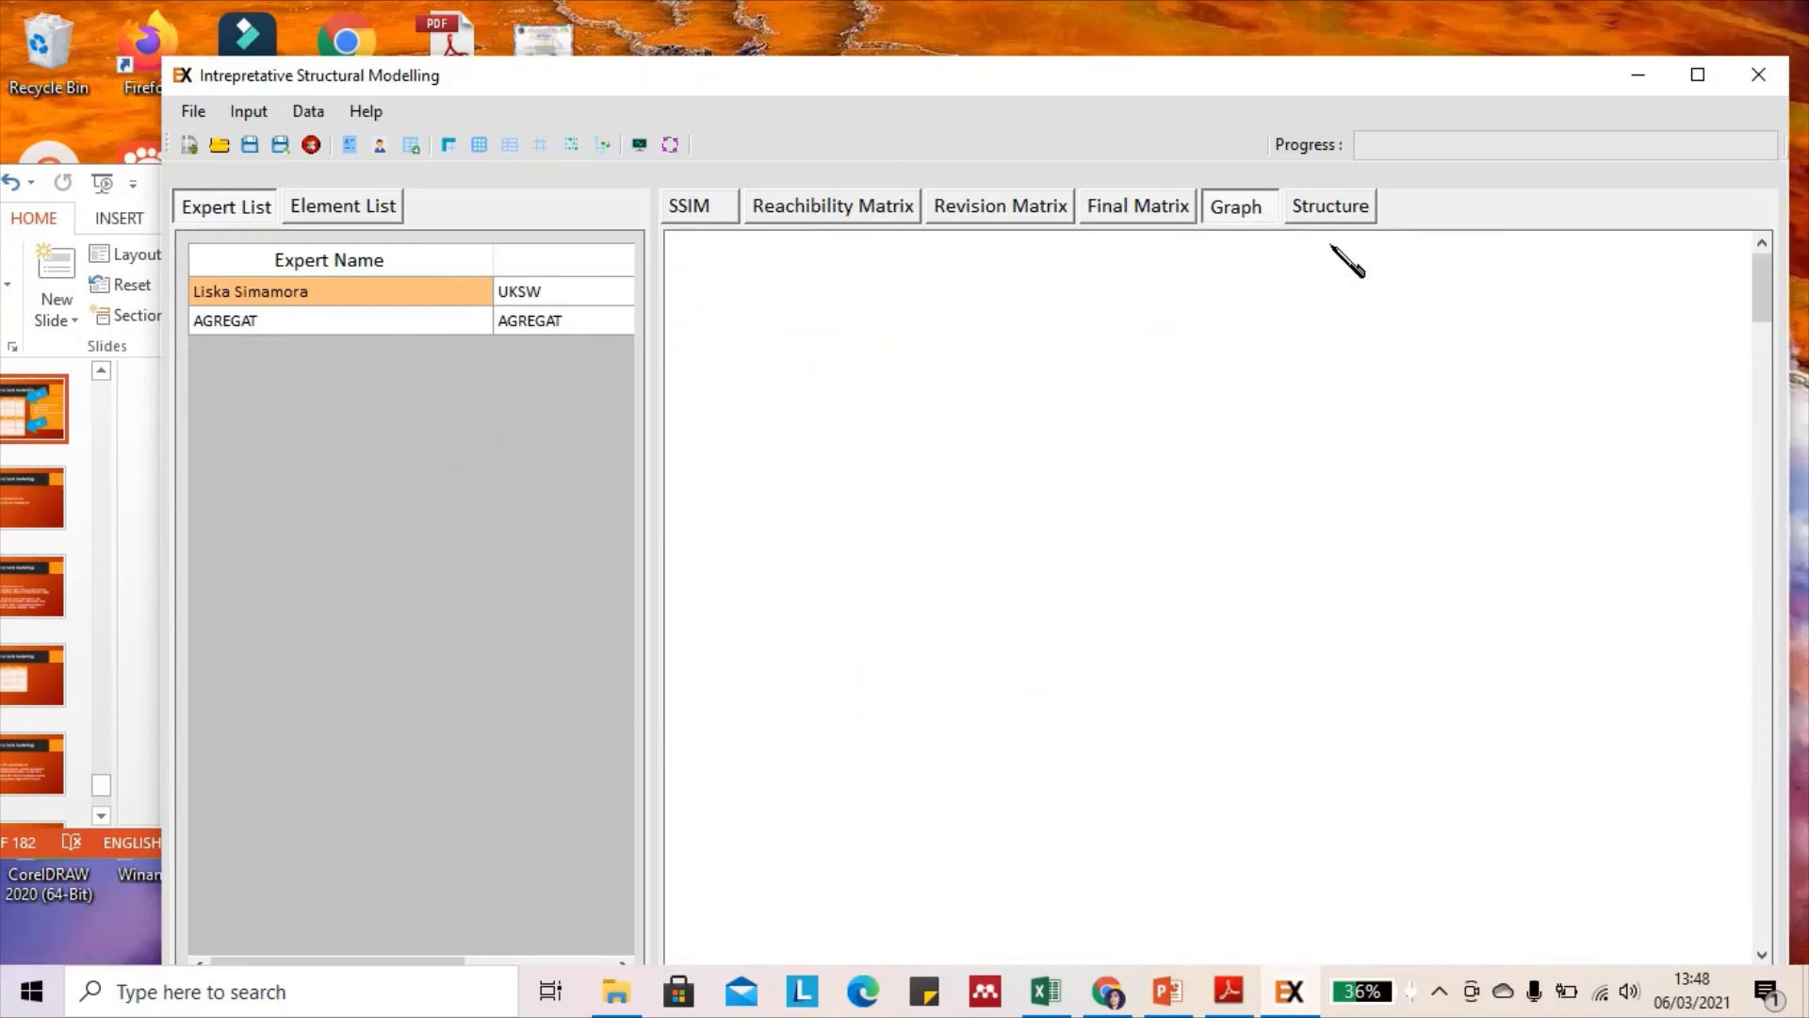
pyautogui.click(1330, 213)
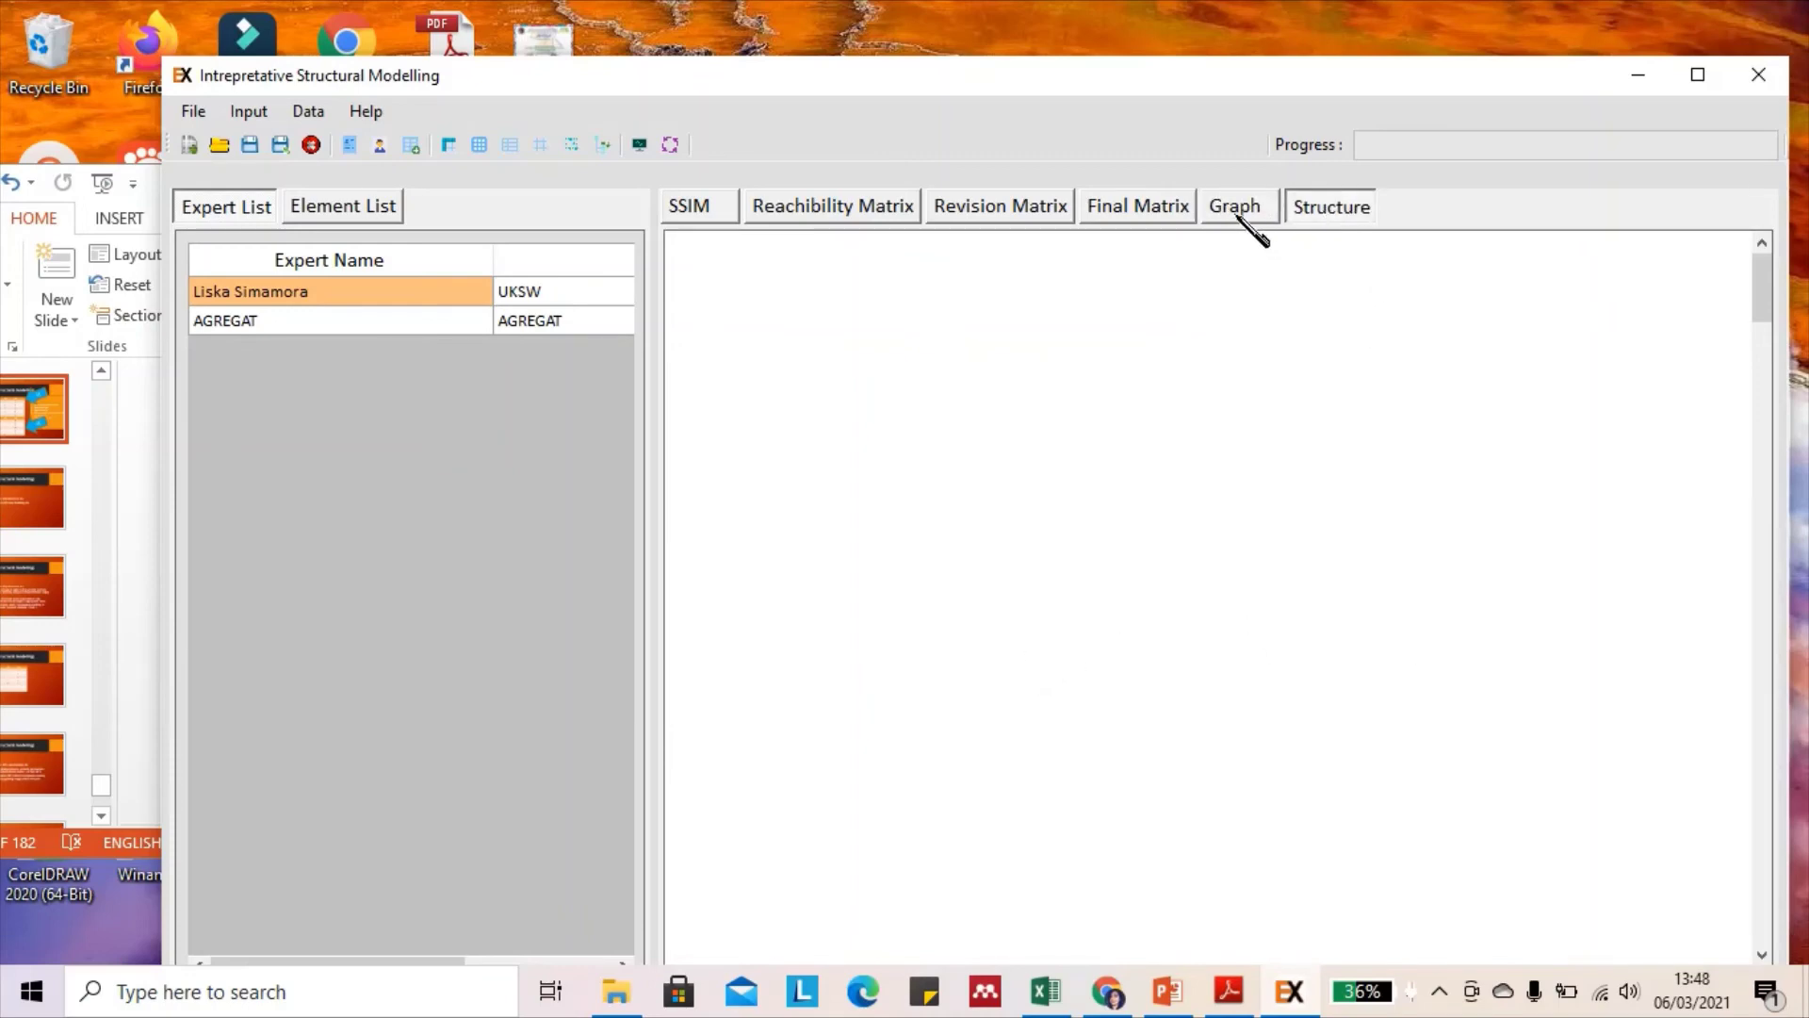
pyautogui.click(693, 215)
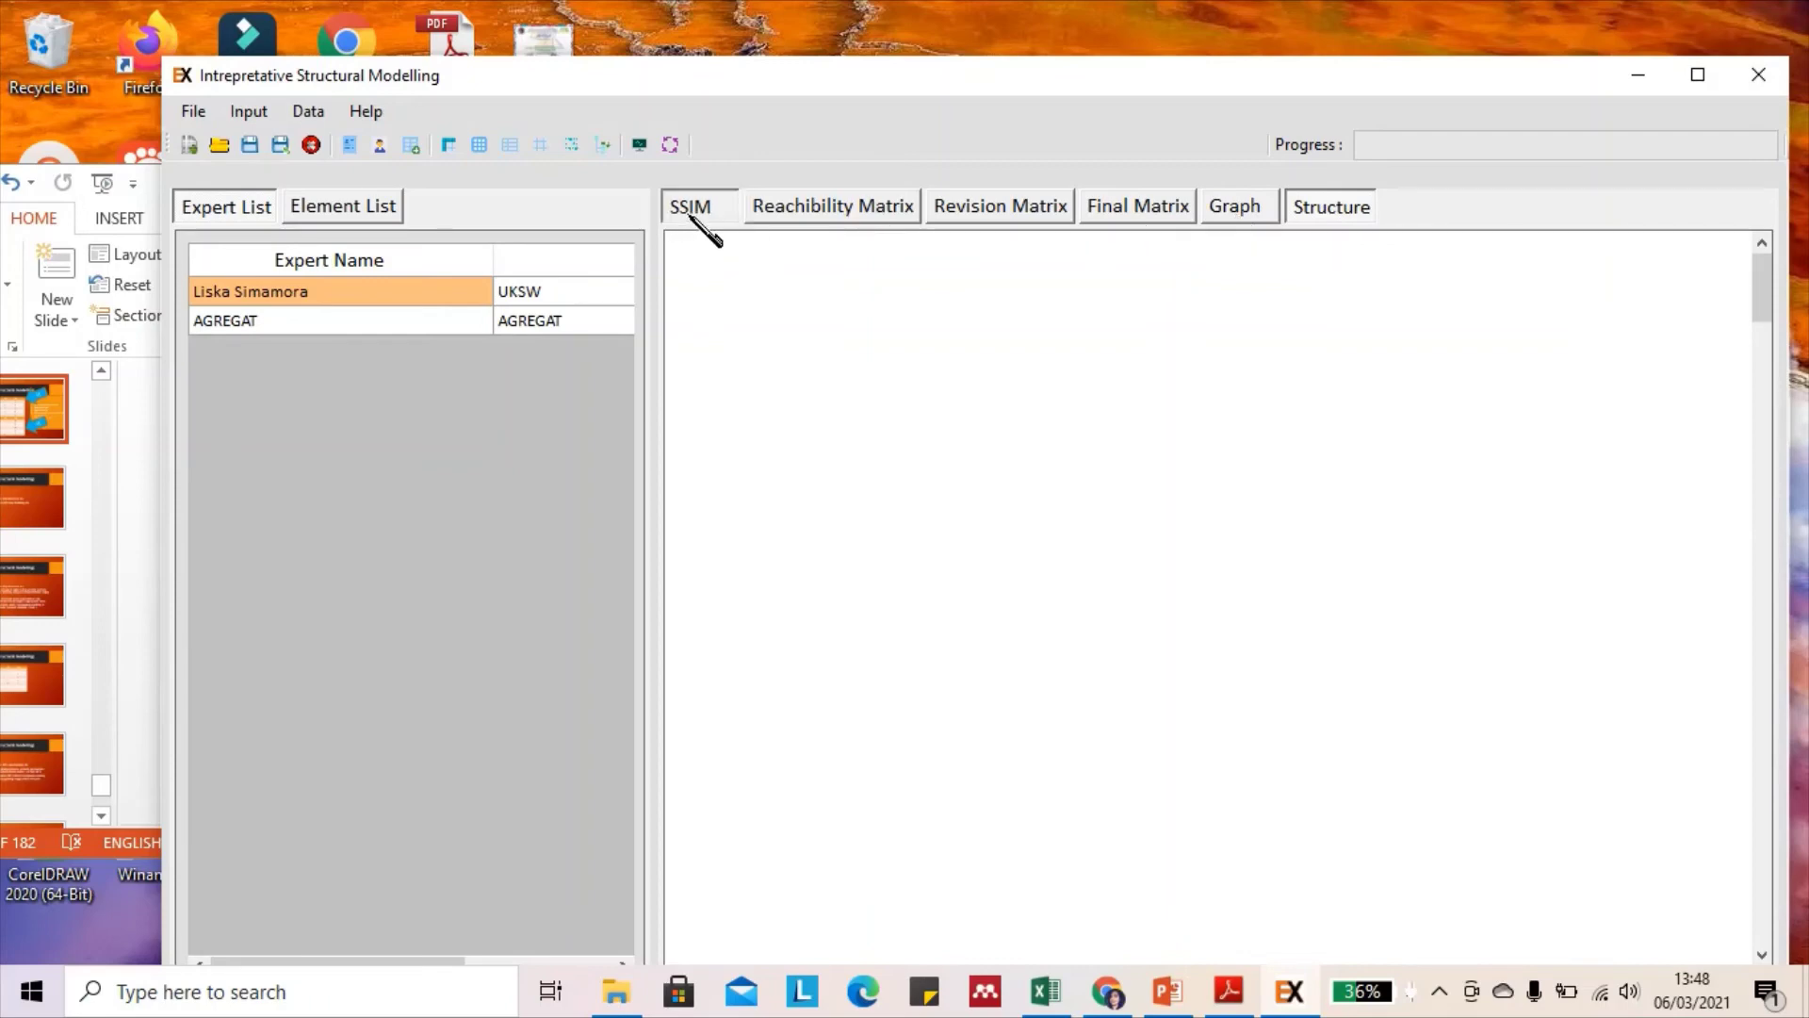
# Maximize the window, run Data > Processing SSIM, and acknowledge the Processing Complete message
pyautogui.click(1698, 75)
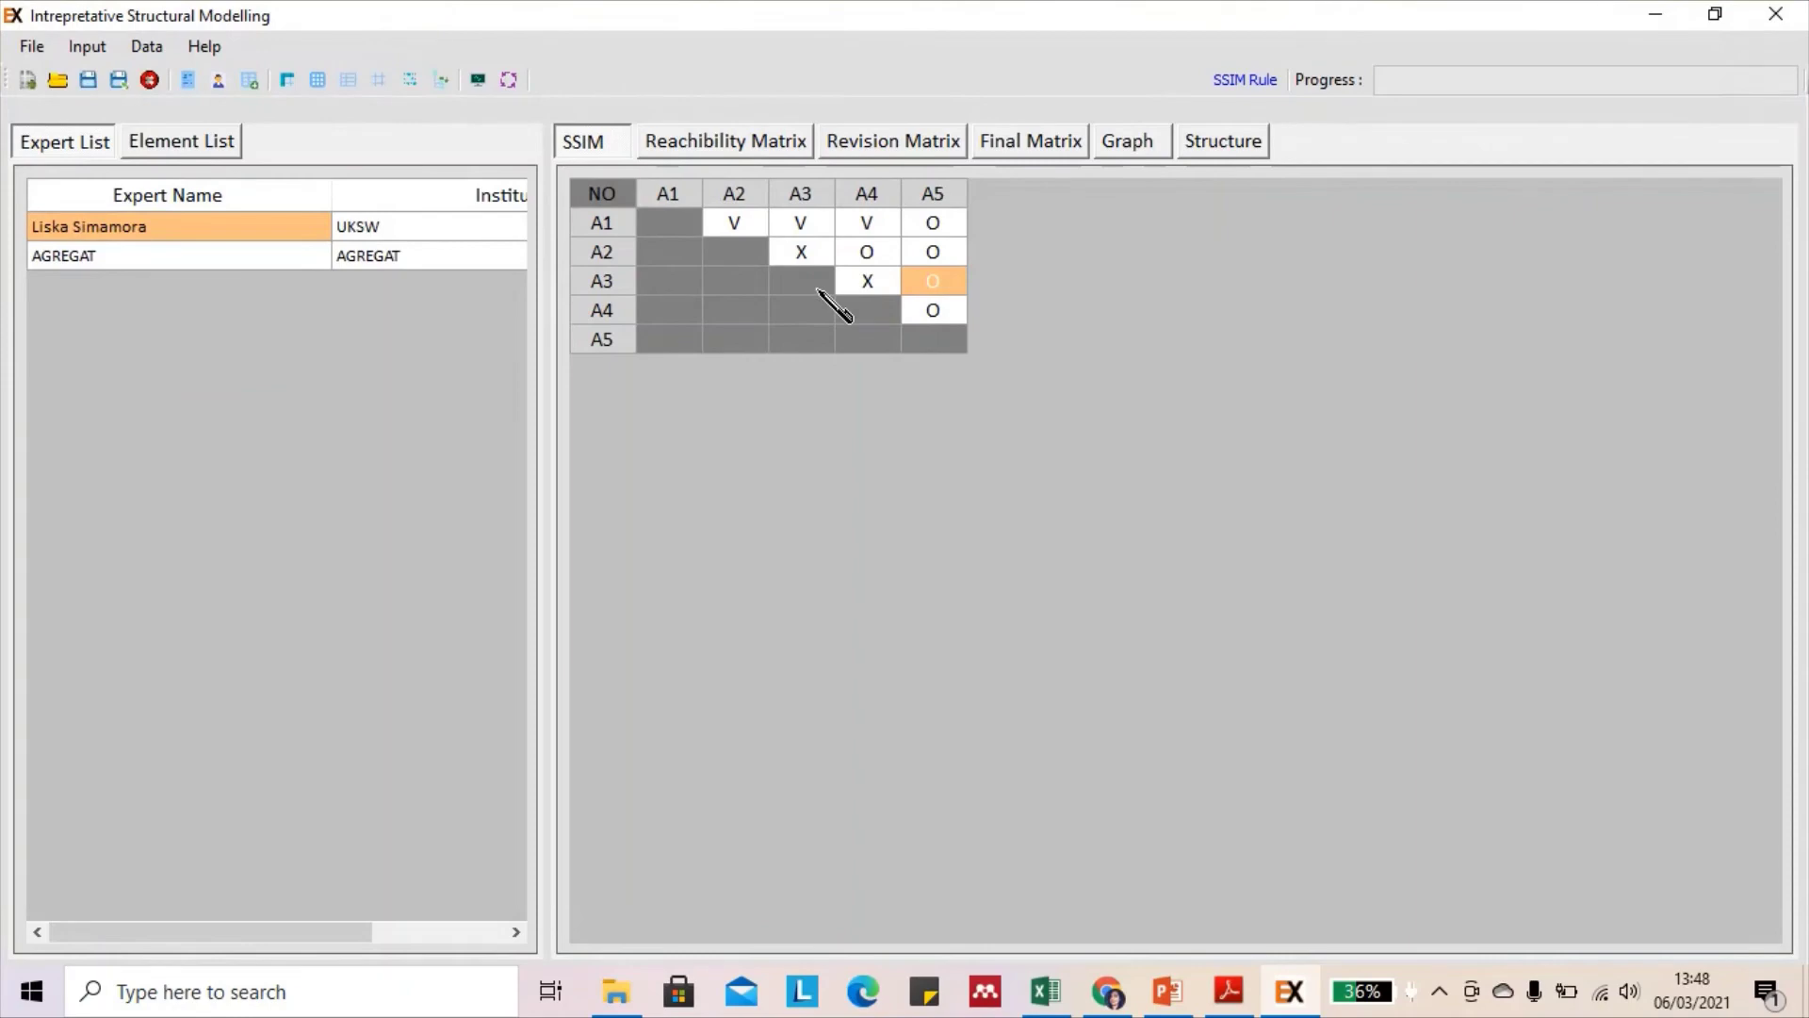
pyautogui.click(156, 52)
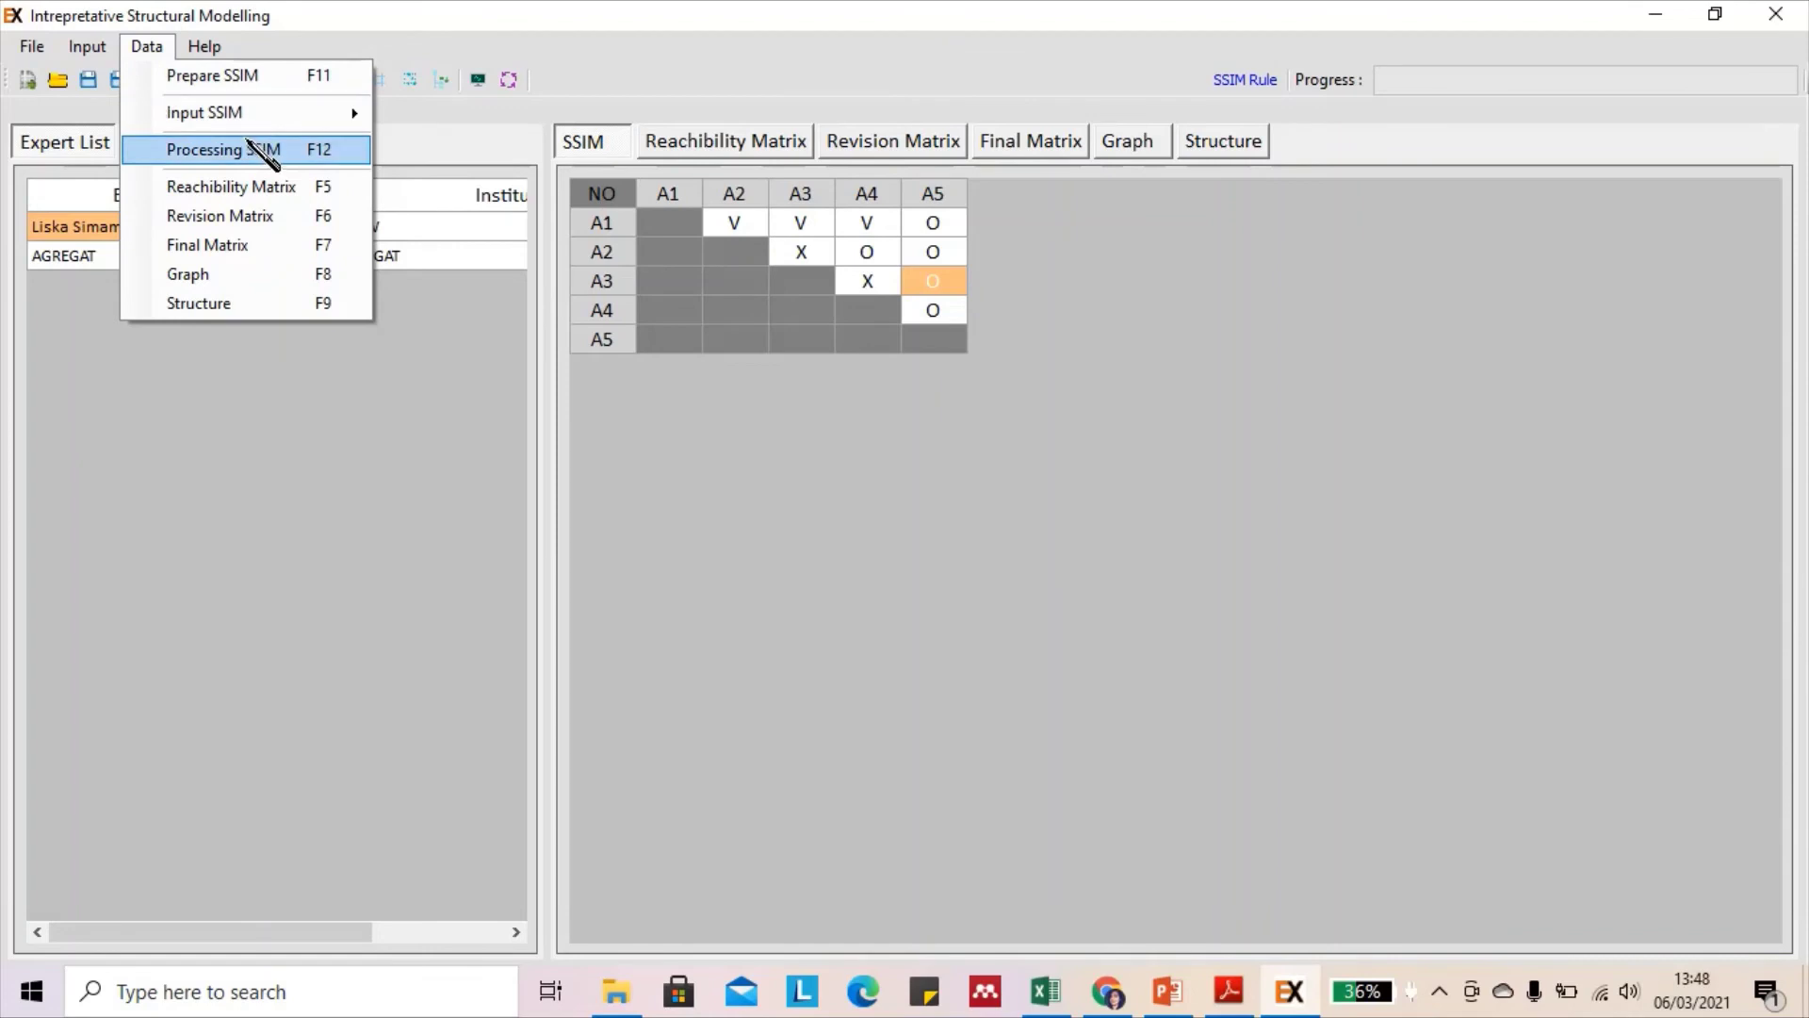
pyautogui.click(264, 162)
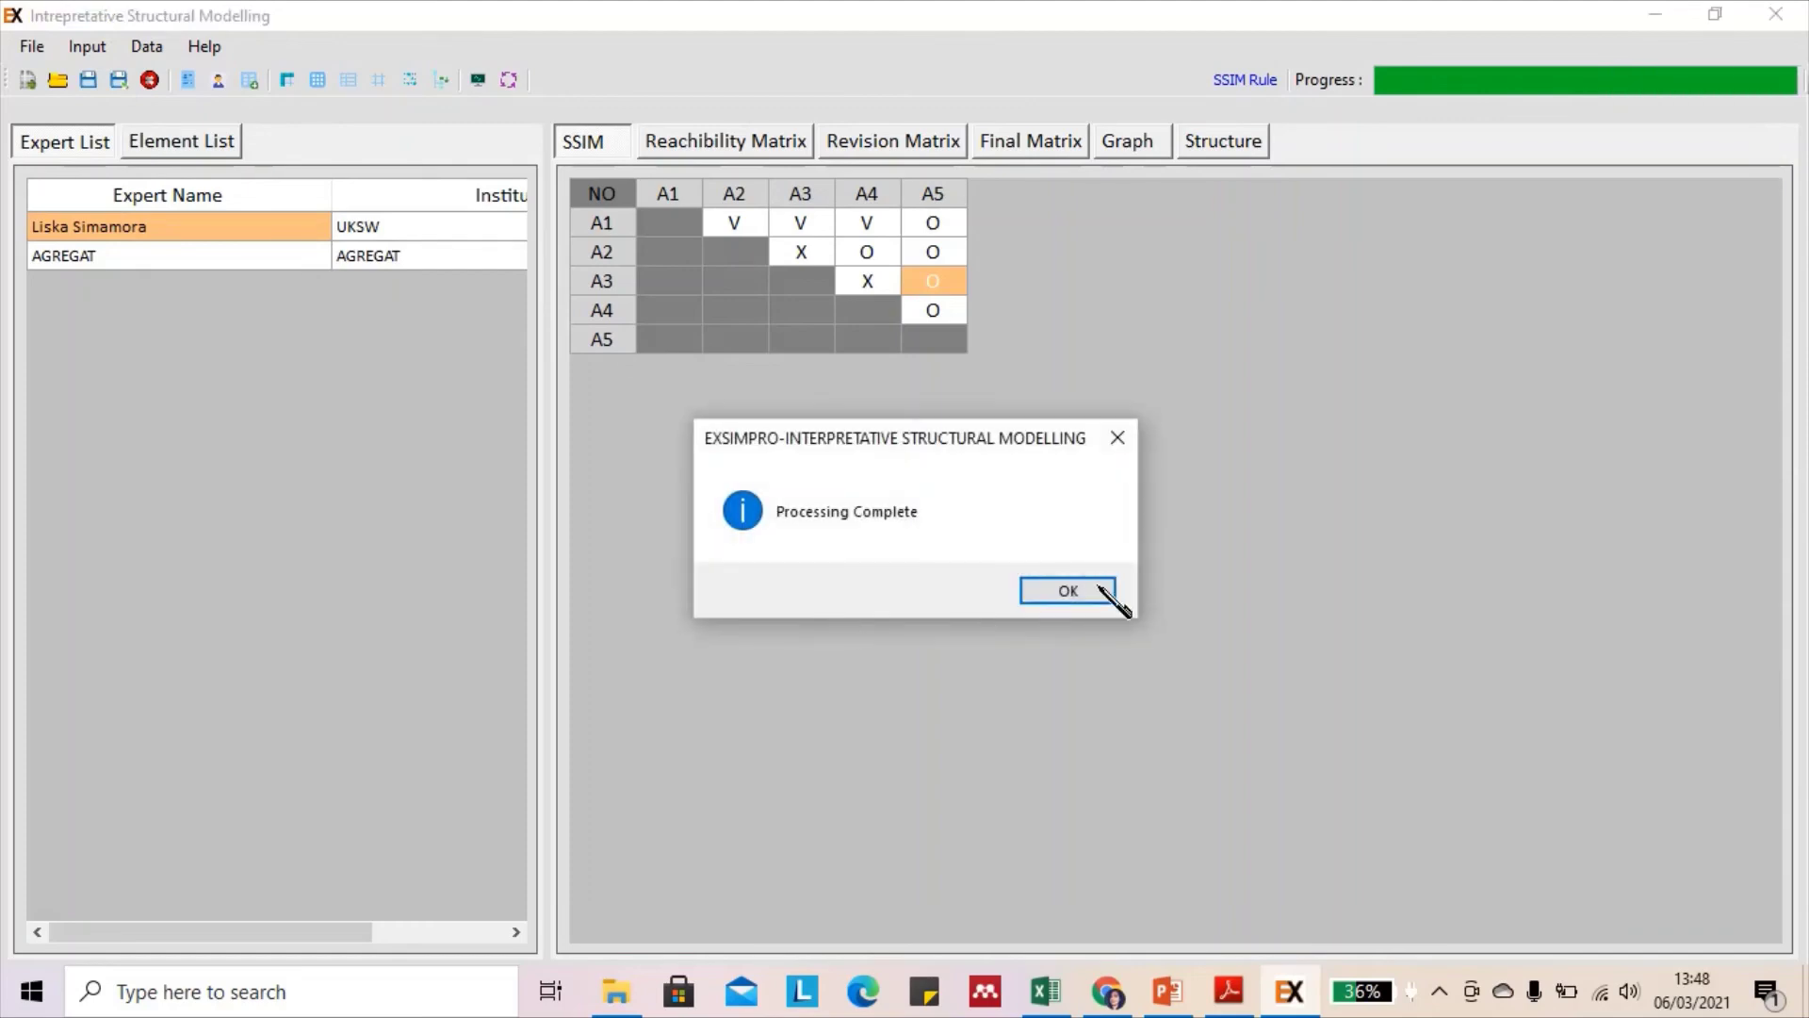
pyautogui.click(1067, 591)
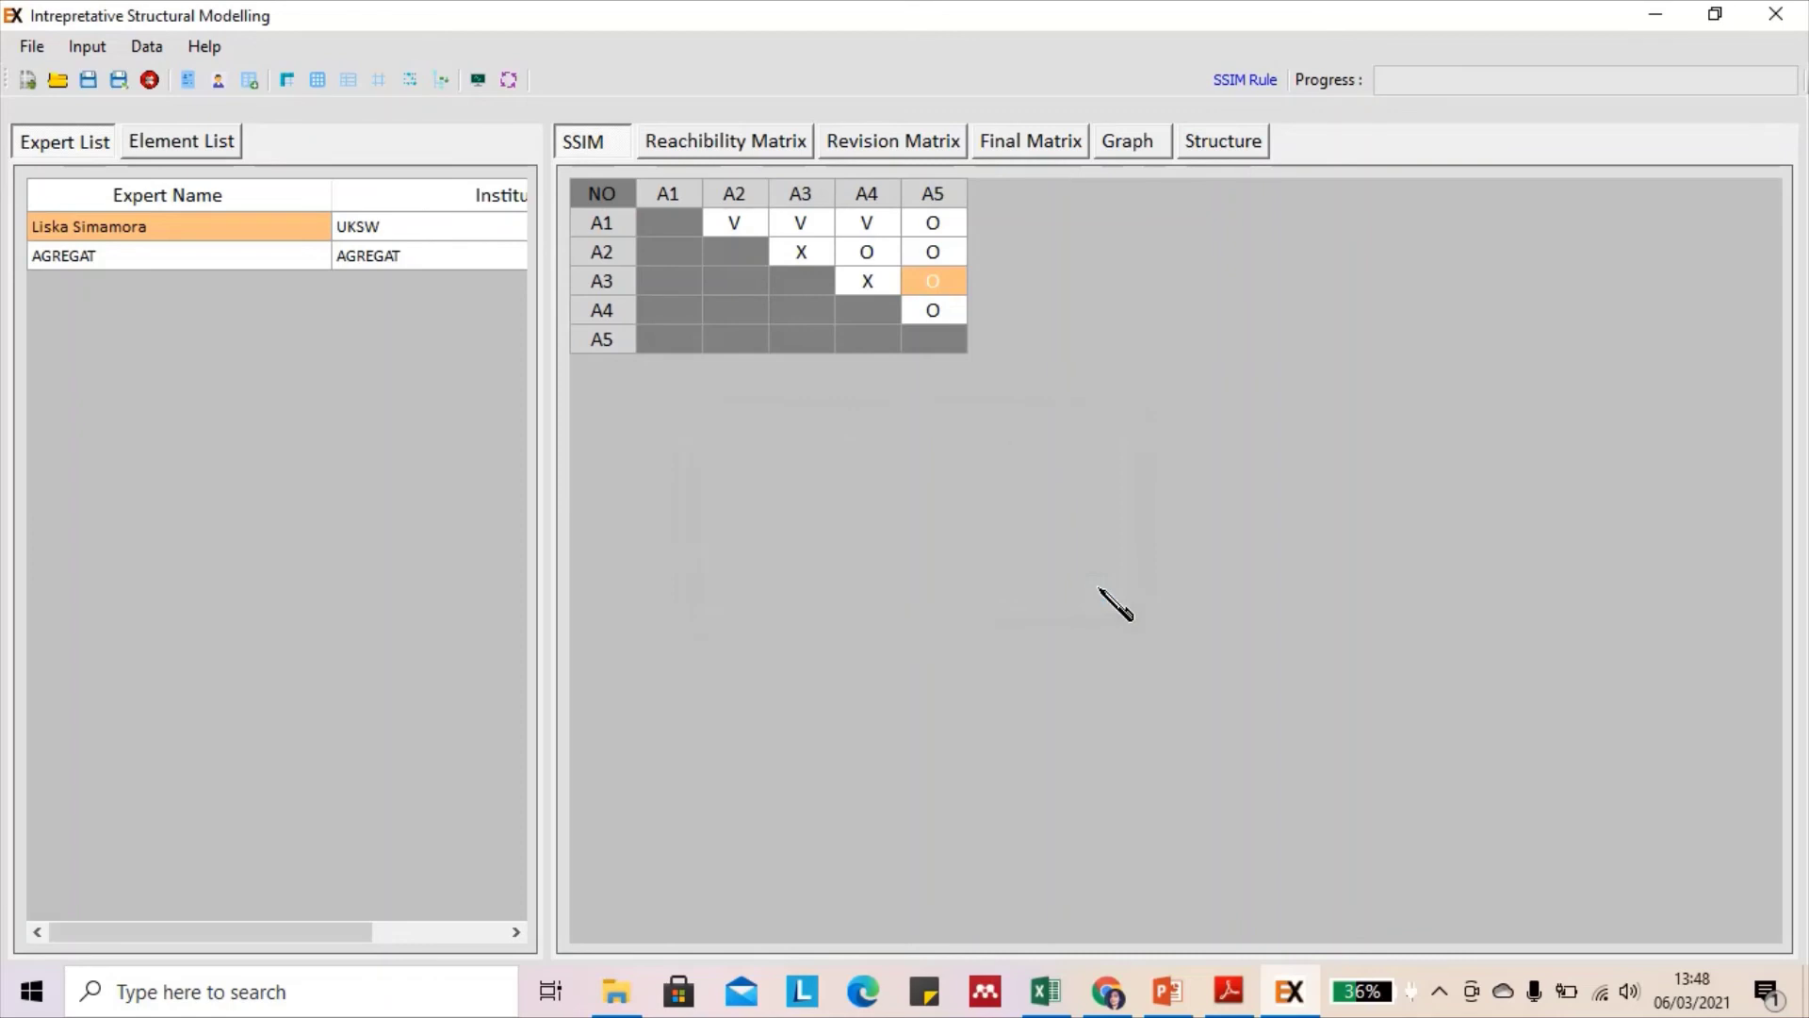
# Review the regenerated reachability matrix, AGREGAT revision matrix, final matrix and driver-dependence graph
pyautogui.click(735, 153)
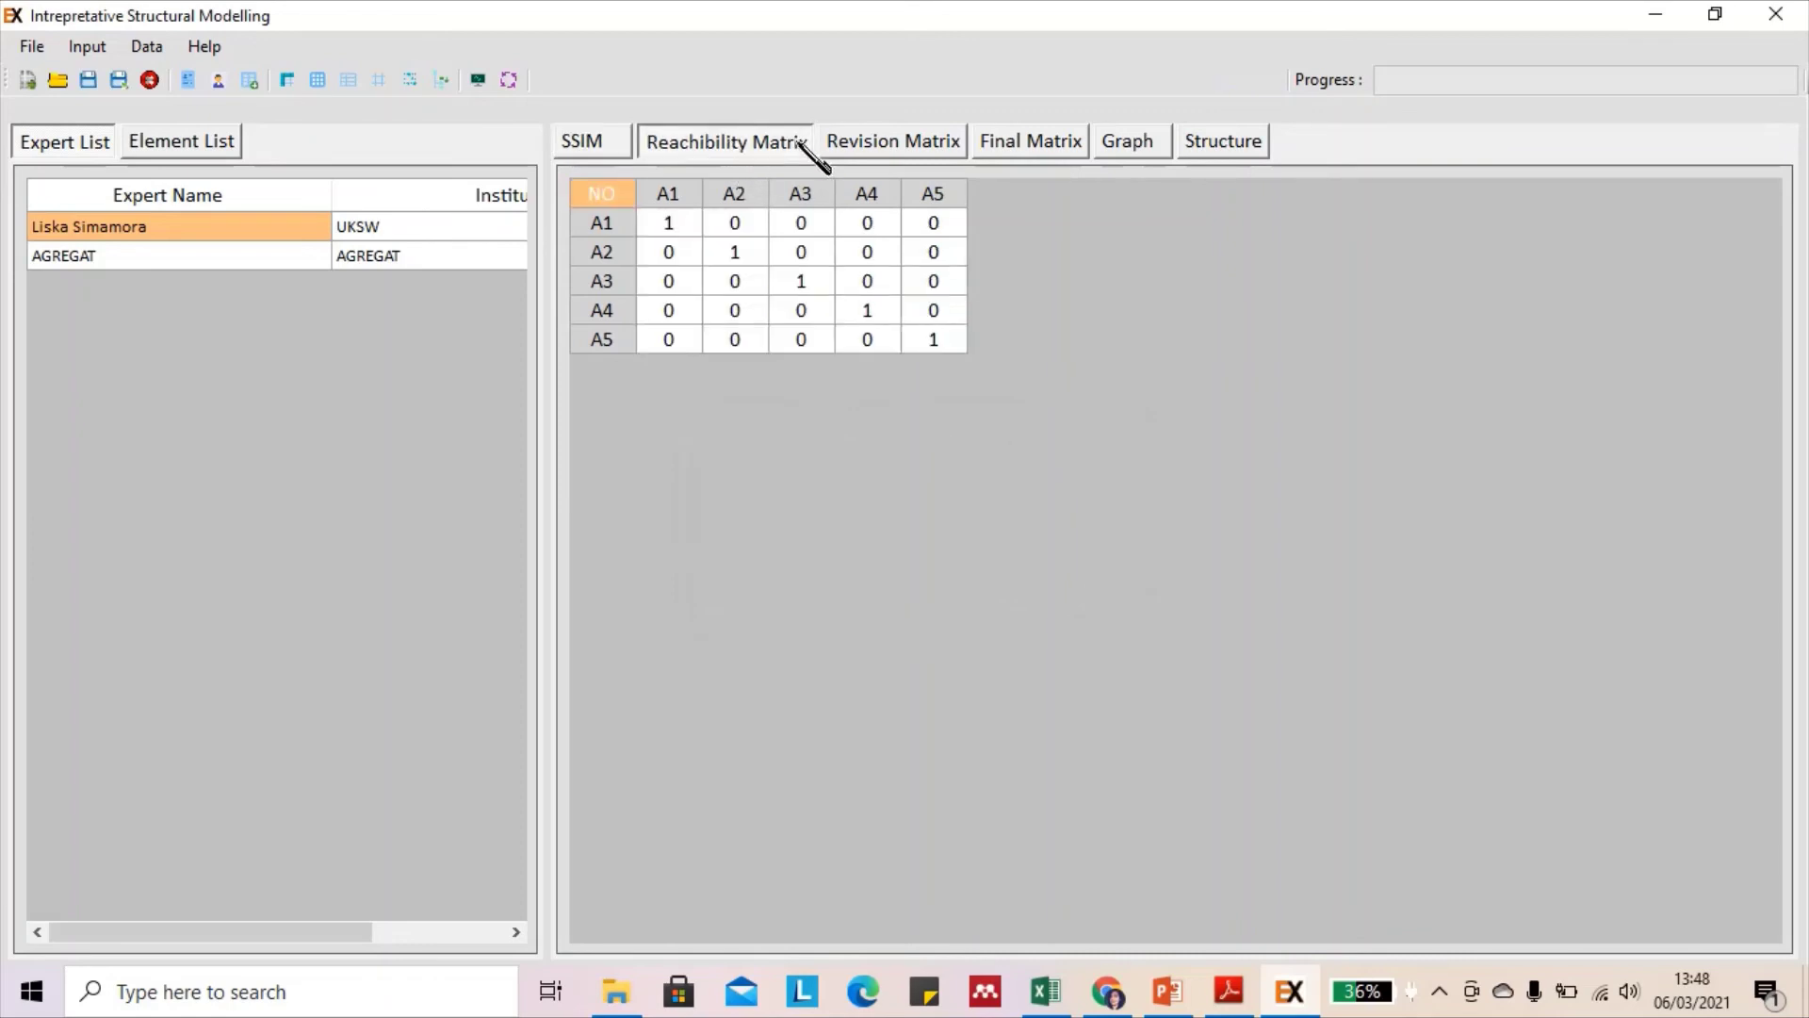
pyautogui.click(867, 145)
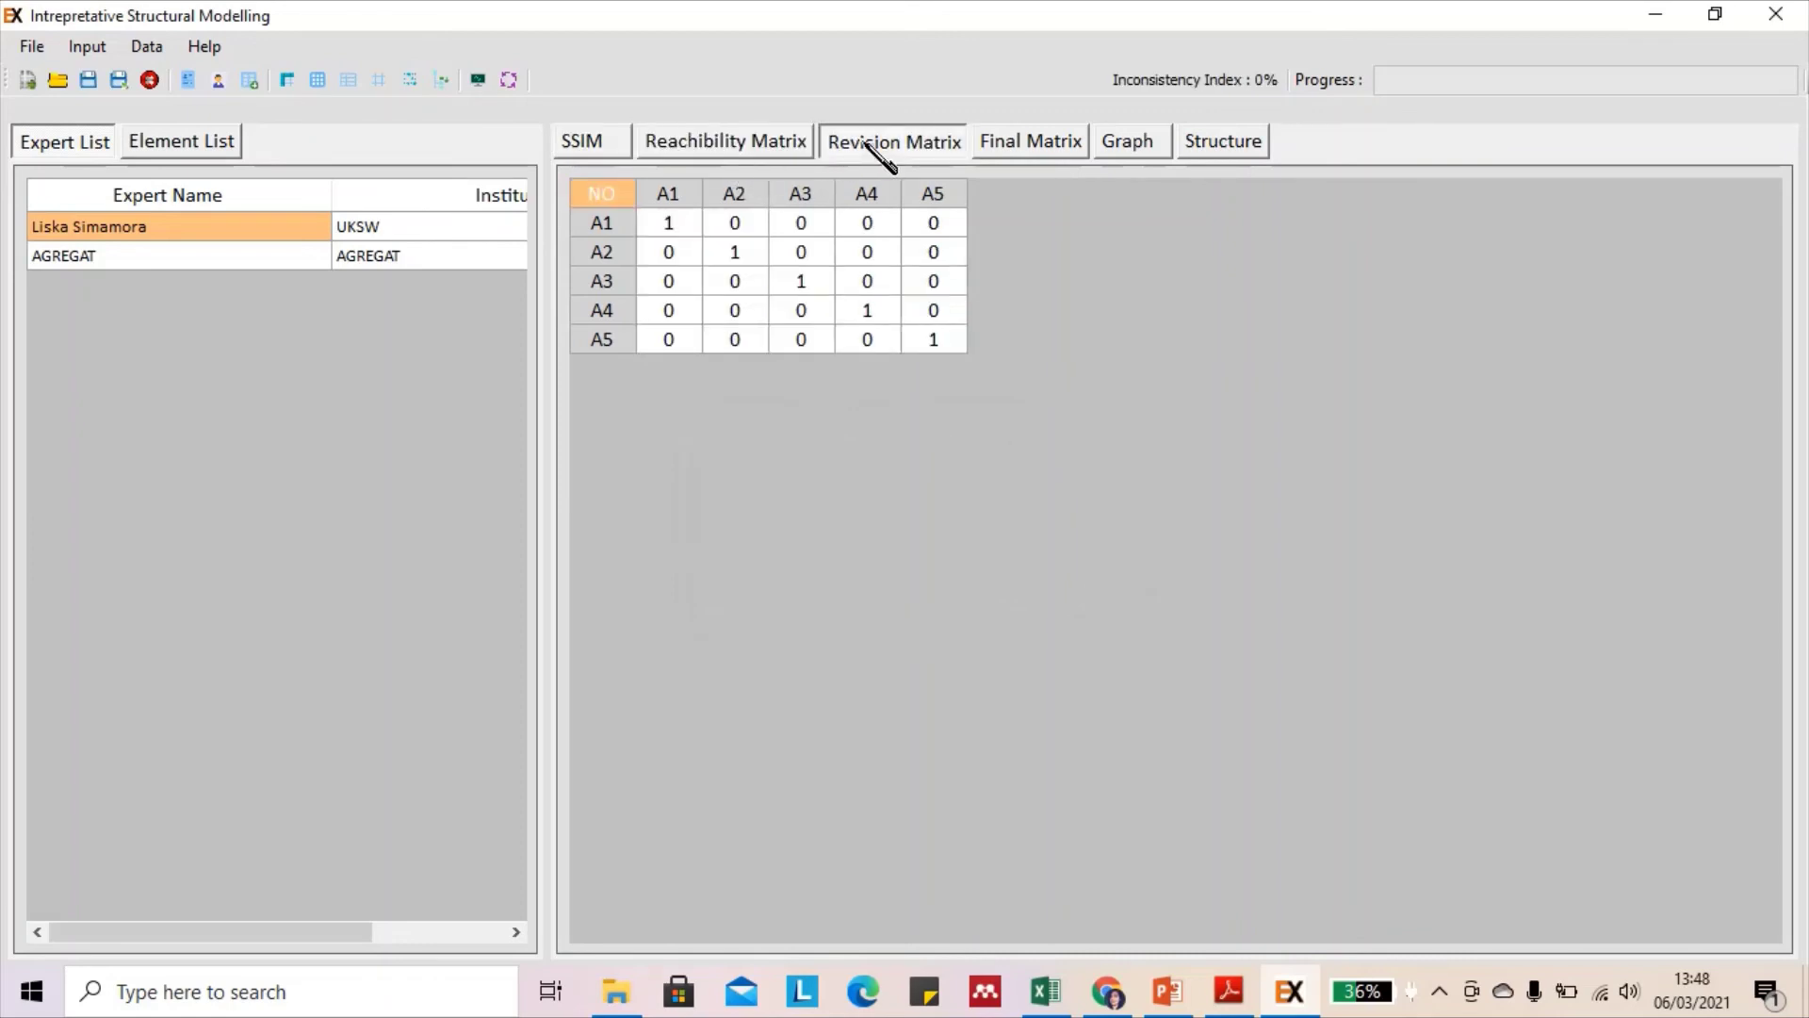
pyautogui.click(138, 263)
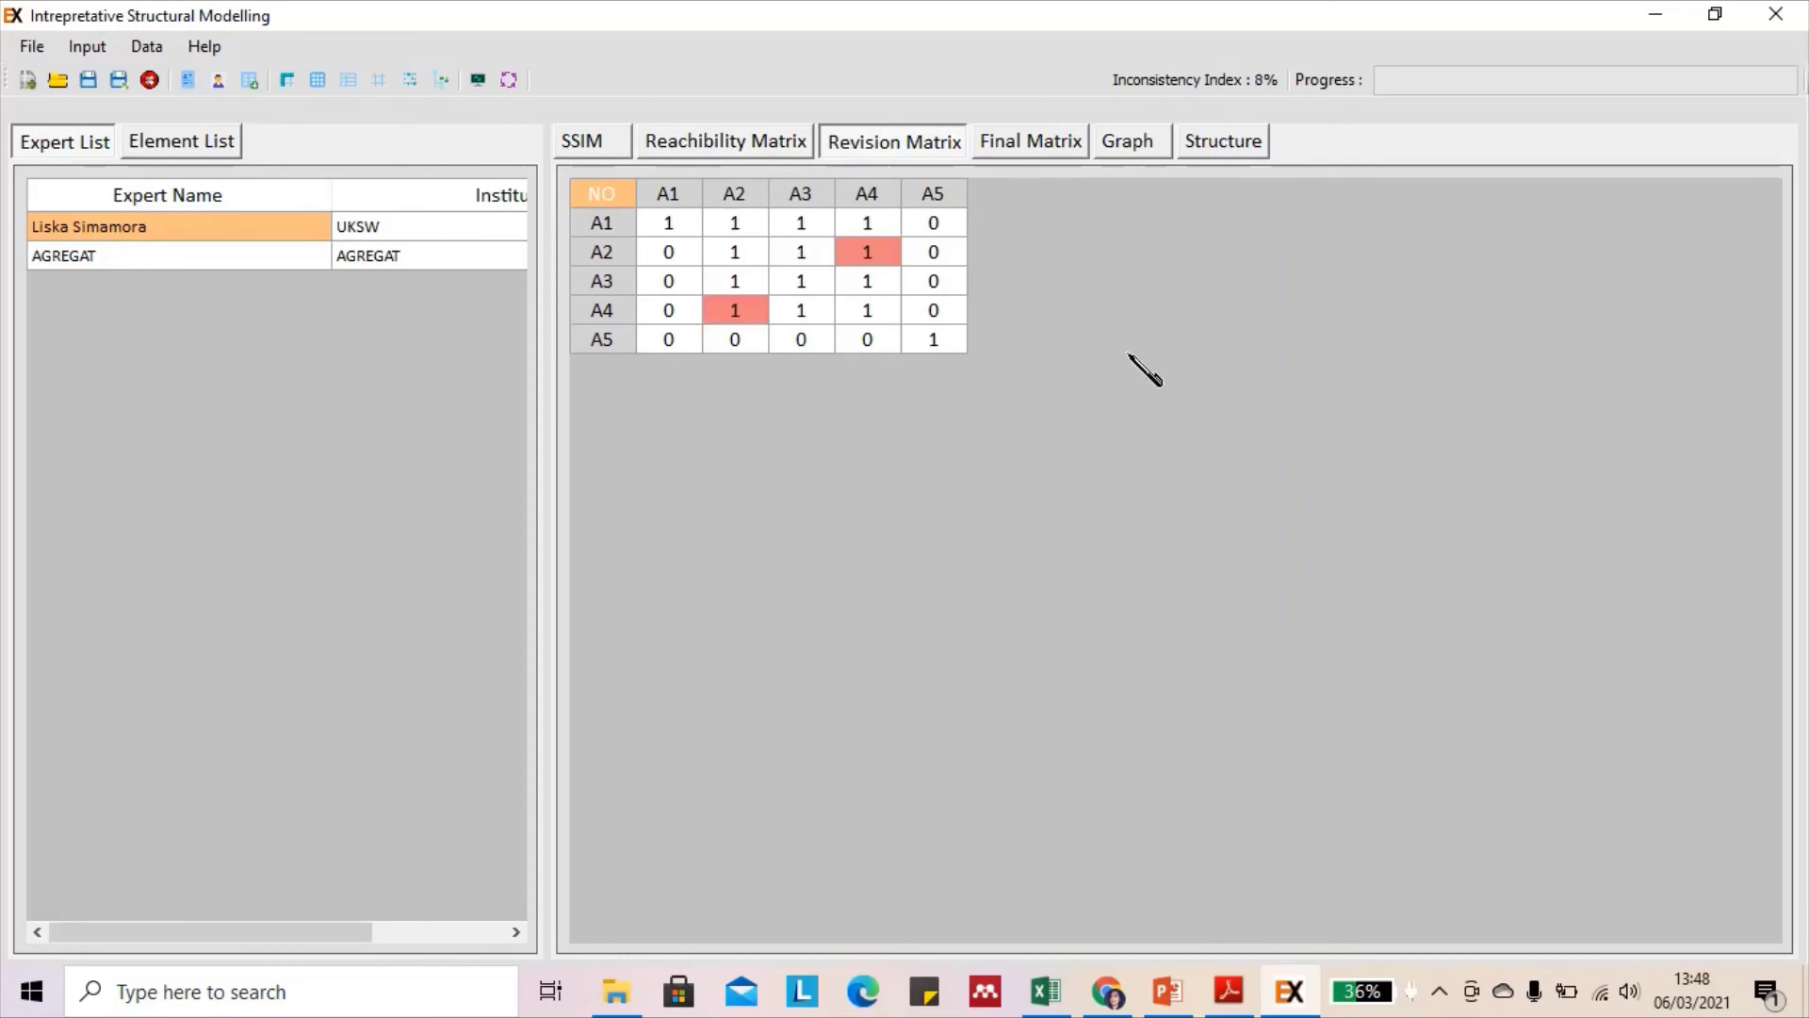
pyautogui.click(1063, 149)
pyautogui.click(1145, 143)
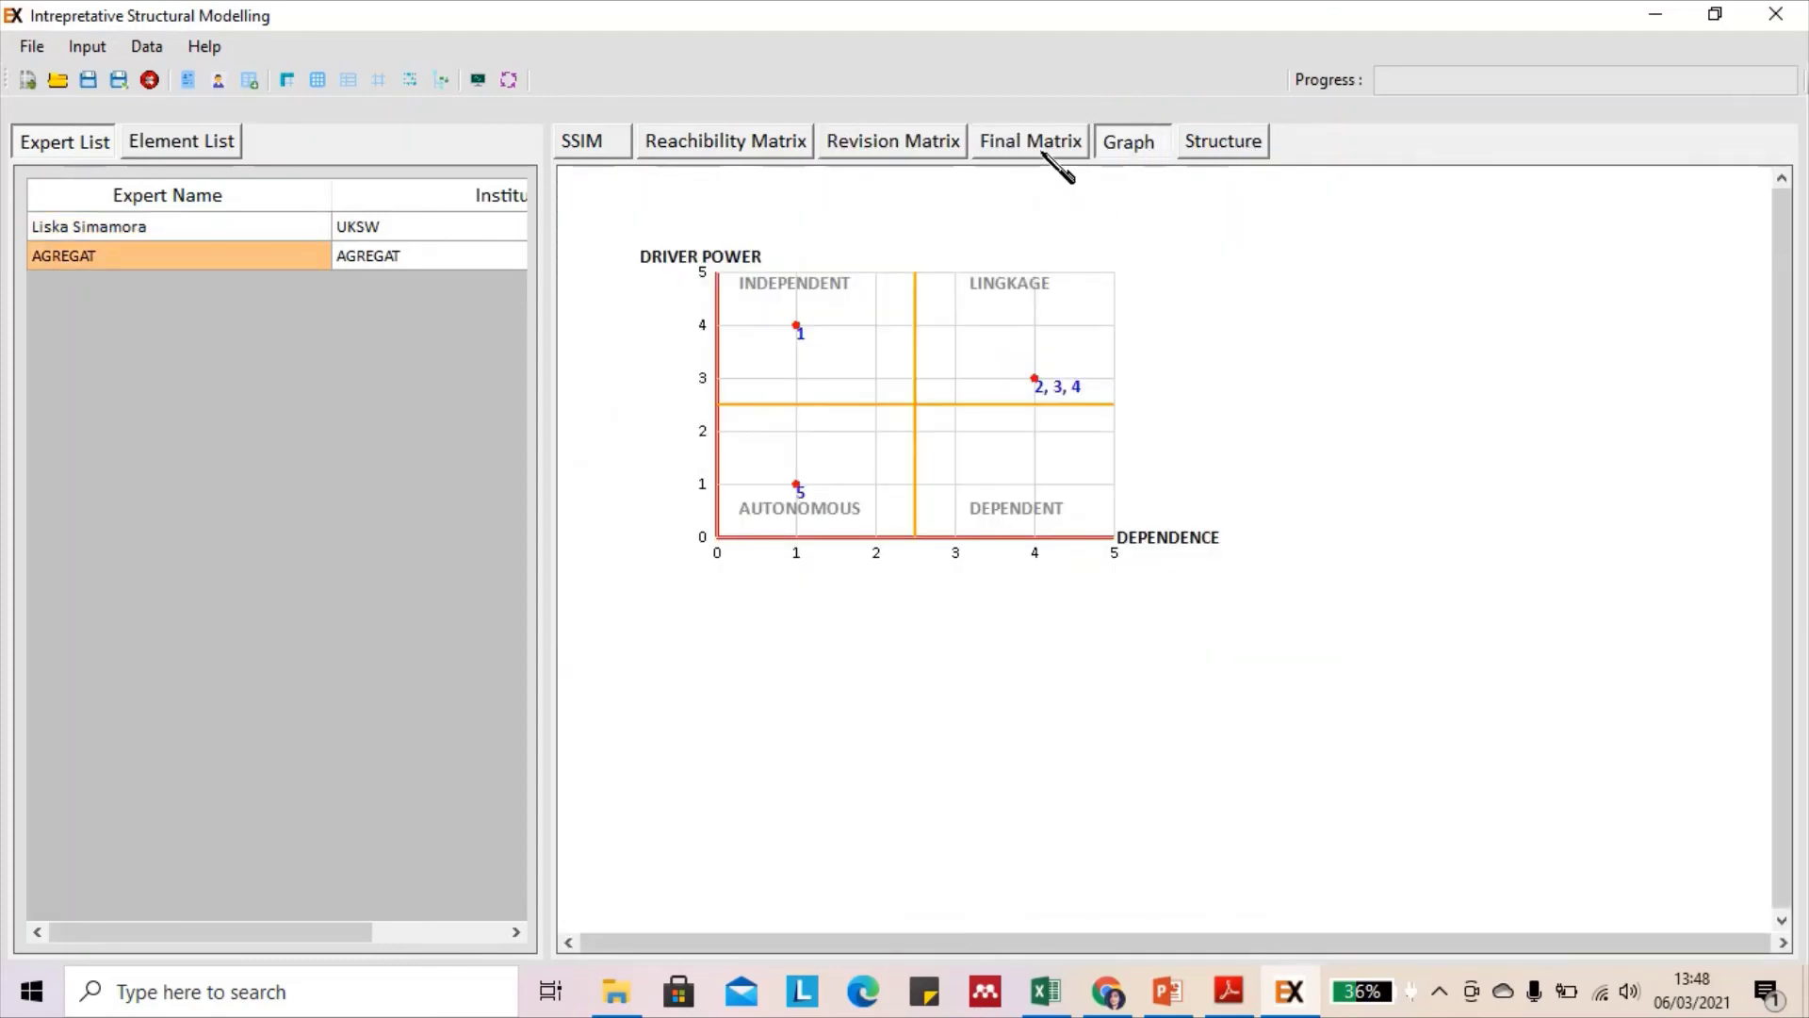
# Revisit the final matrix, level structure and graph, ending on the expert's Revision Matrix at 8% inconsistency
pyautogui.click(1044, 146)
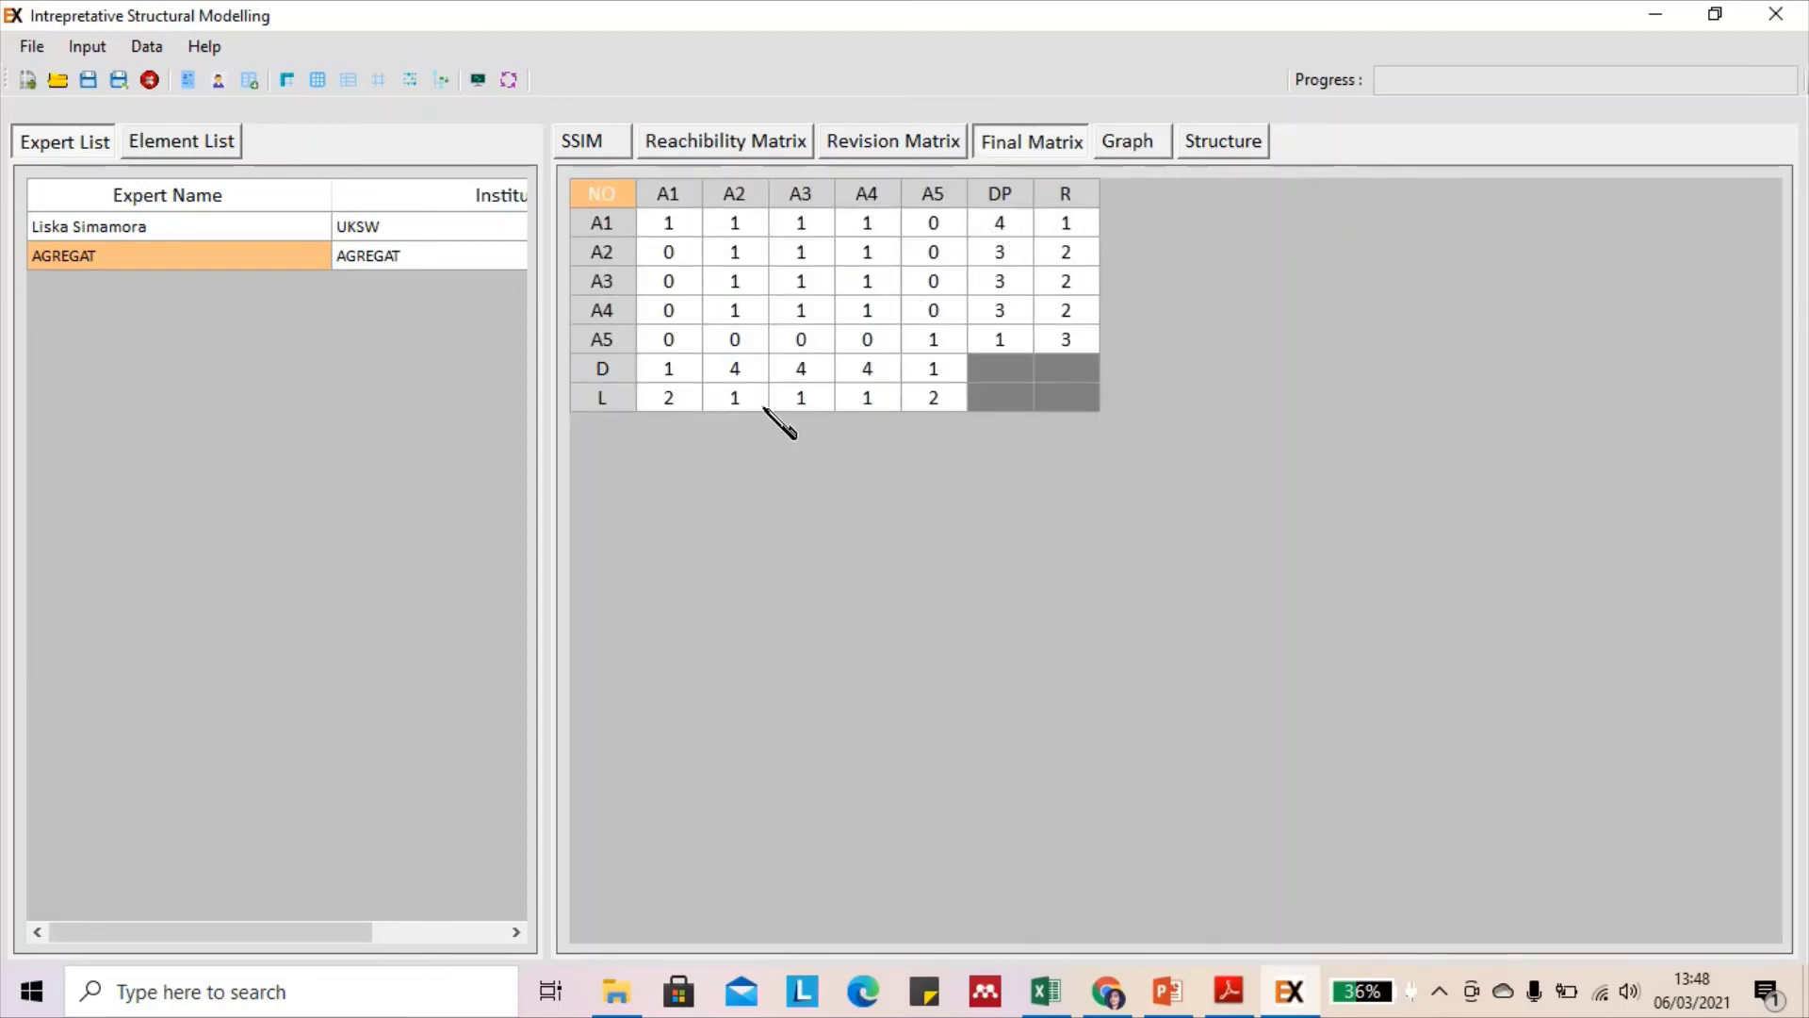
pyautogui.click(1225, 146)
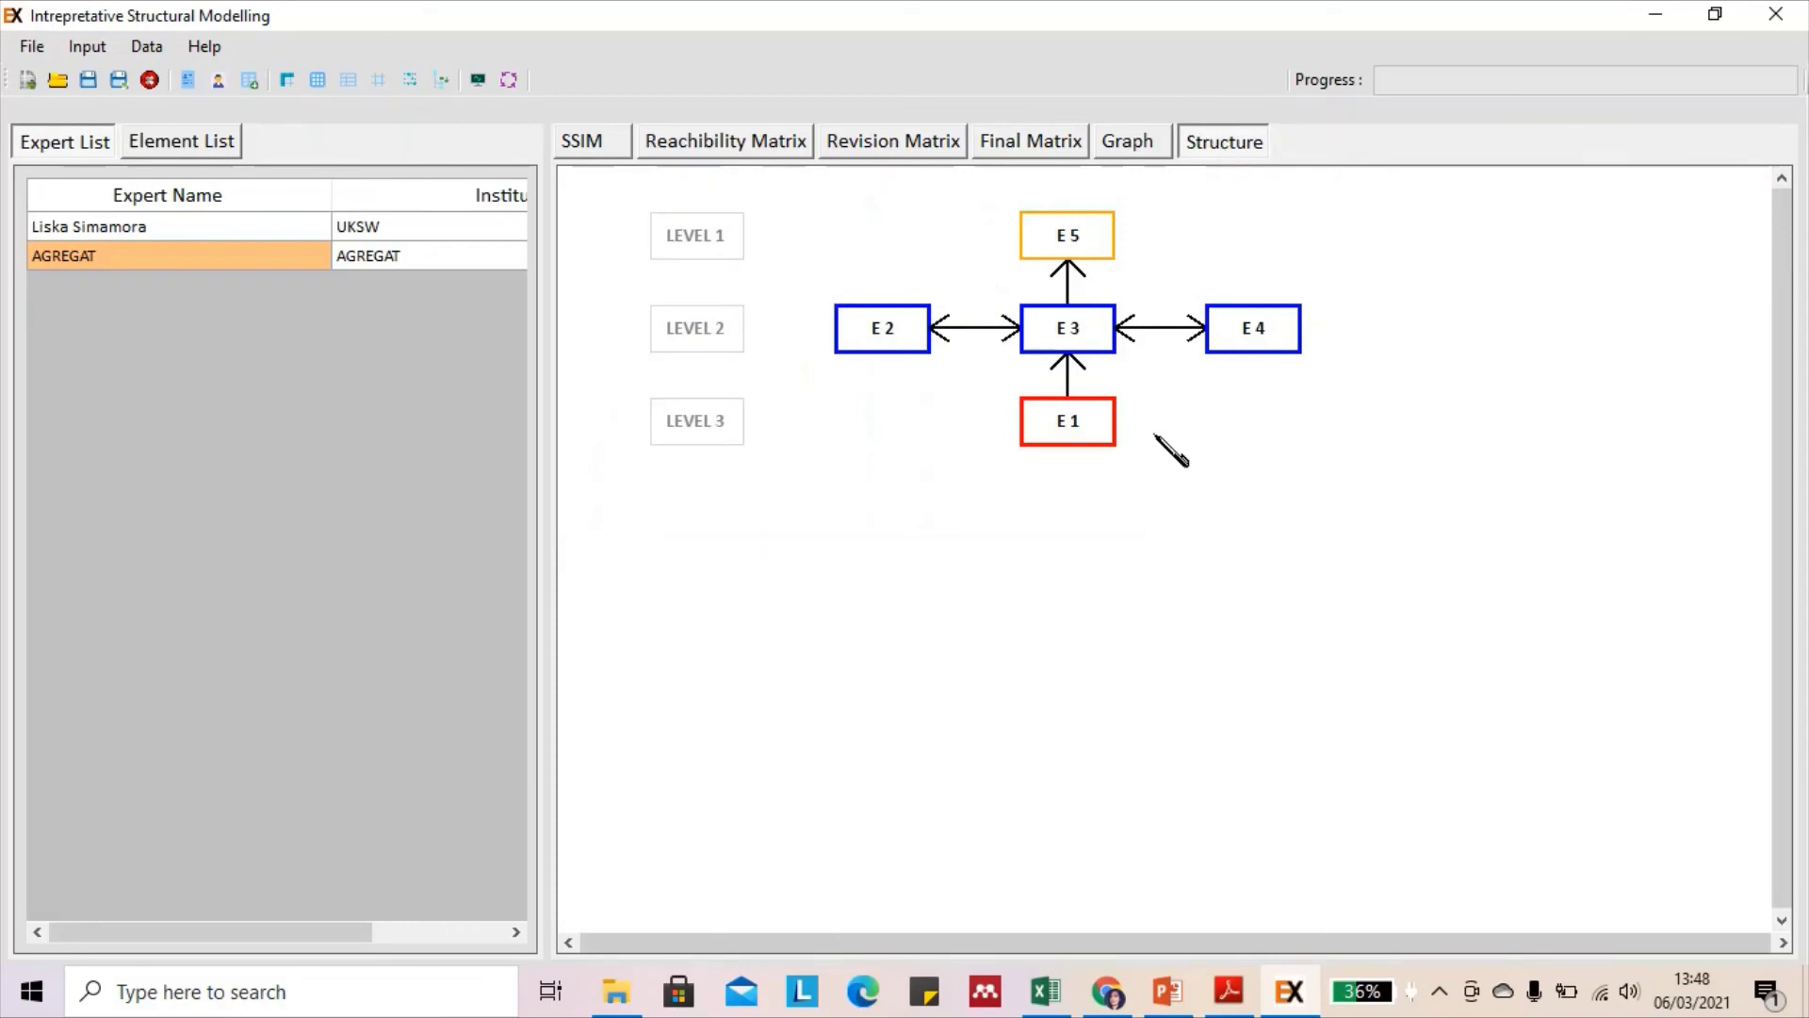
pyautogui.click(1125, 149)
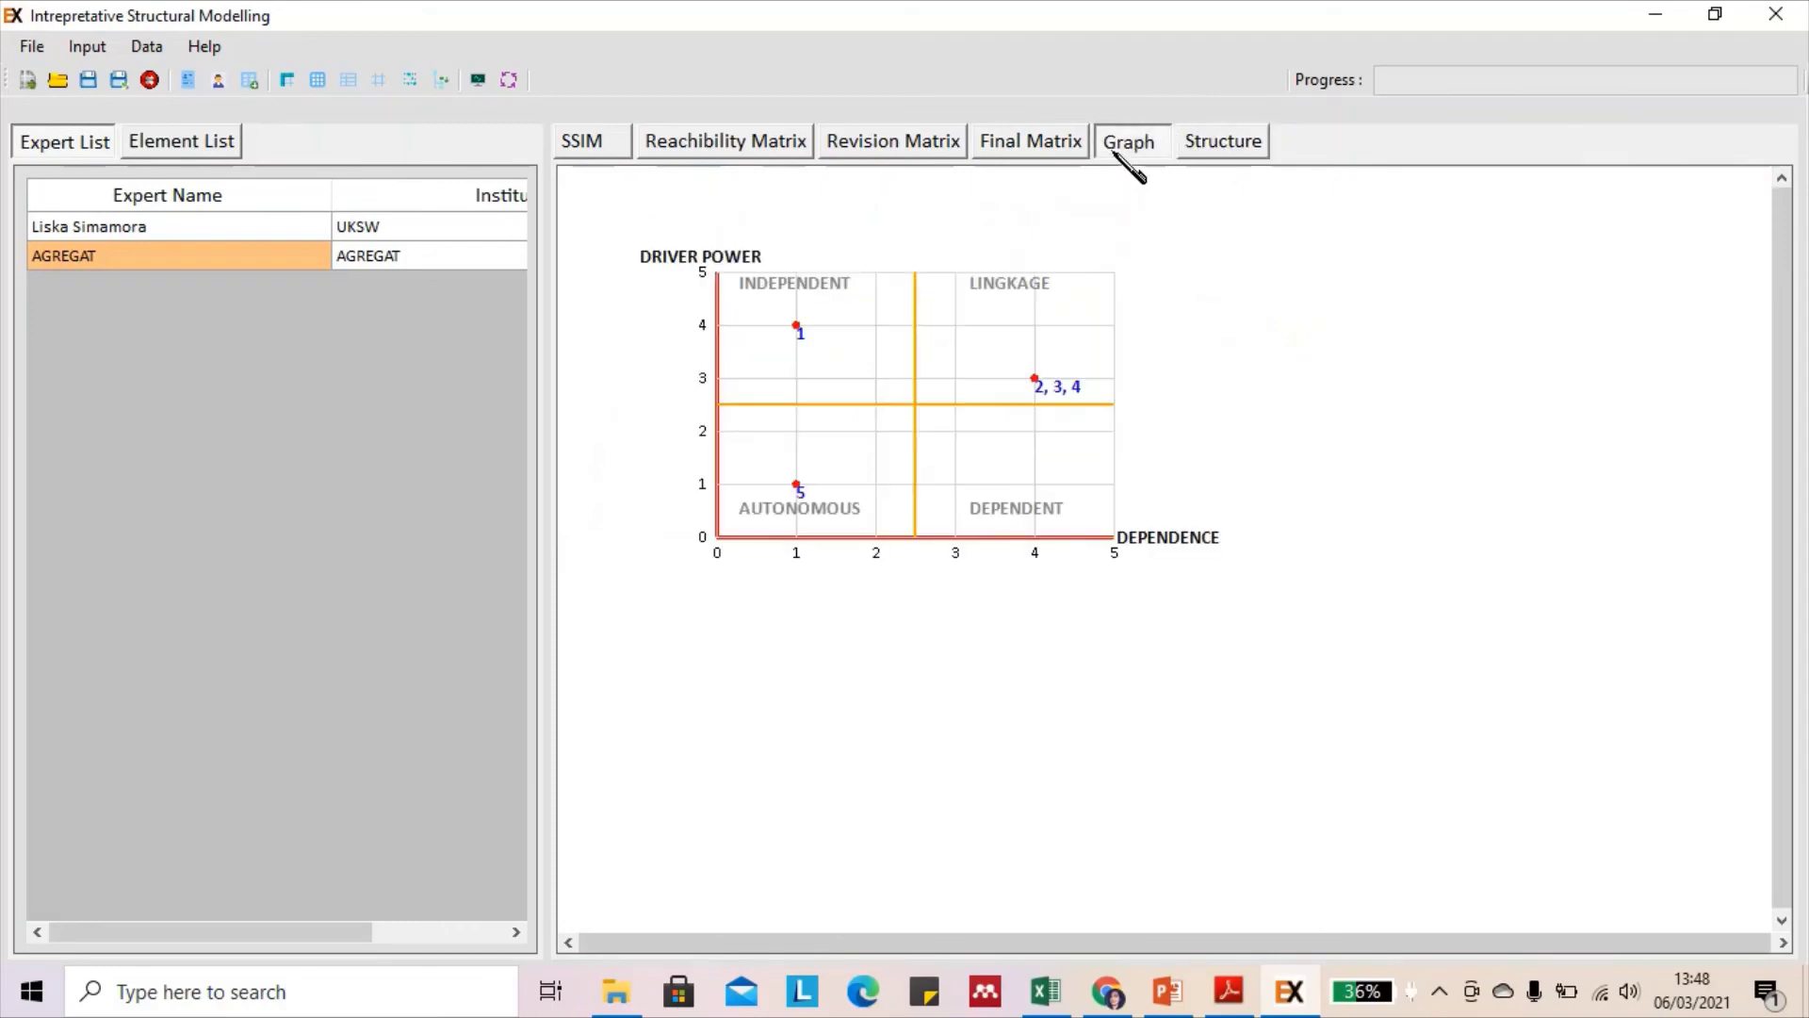
pyautogui.click(1065, 139)
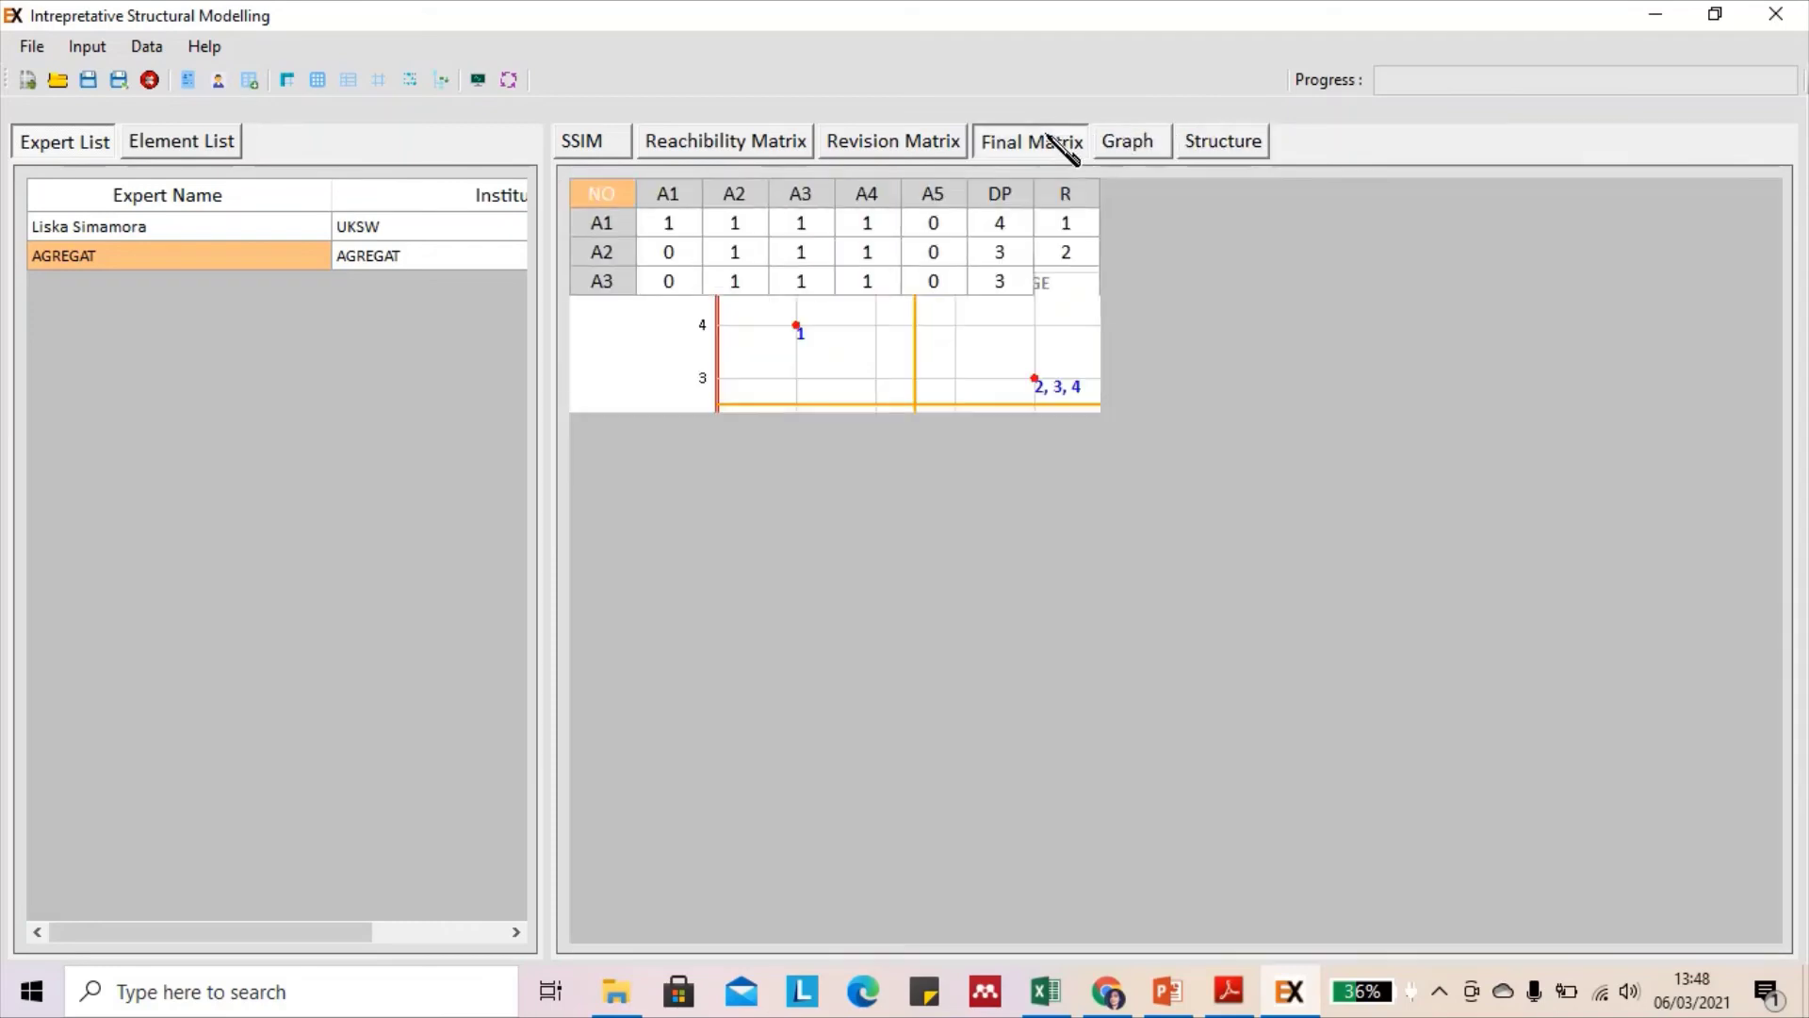
pyautogui.click(900, 146)
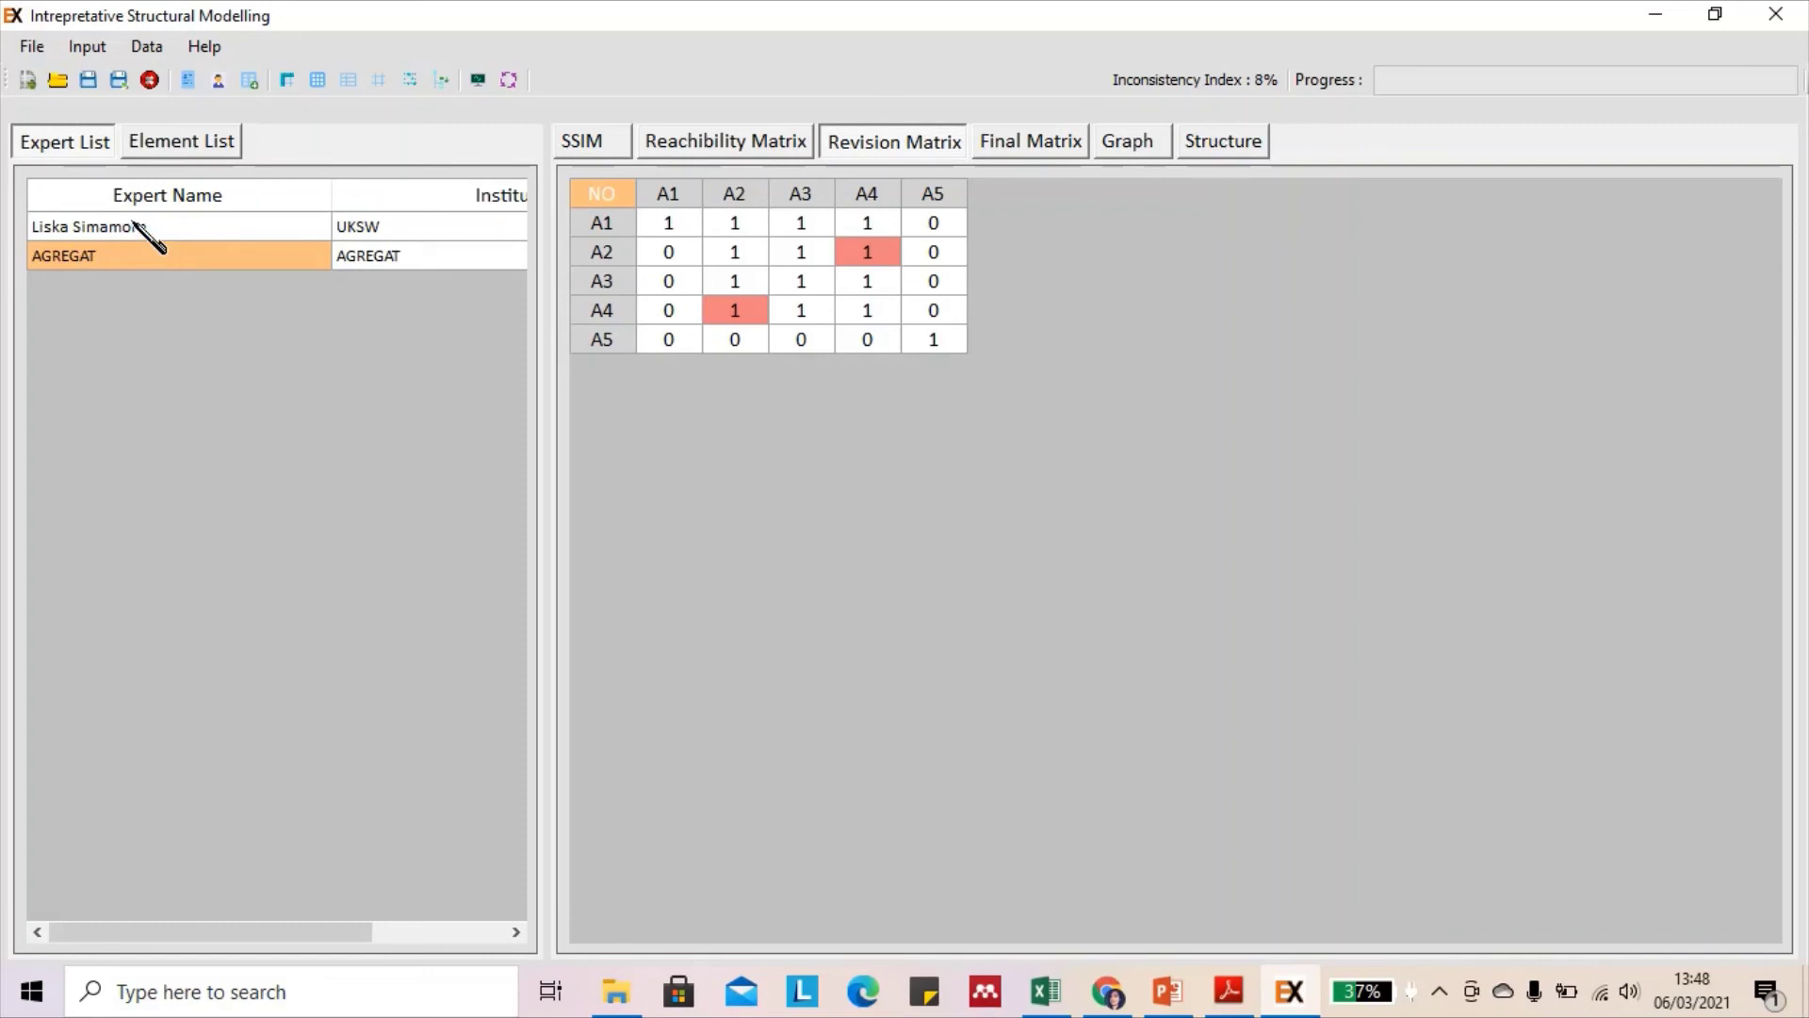
pyautogui.click(140, 227)
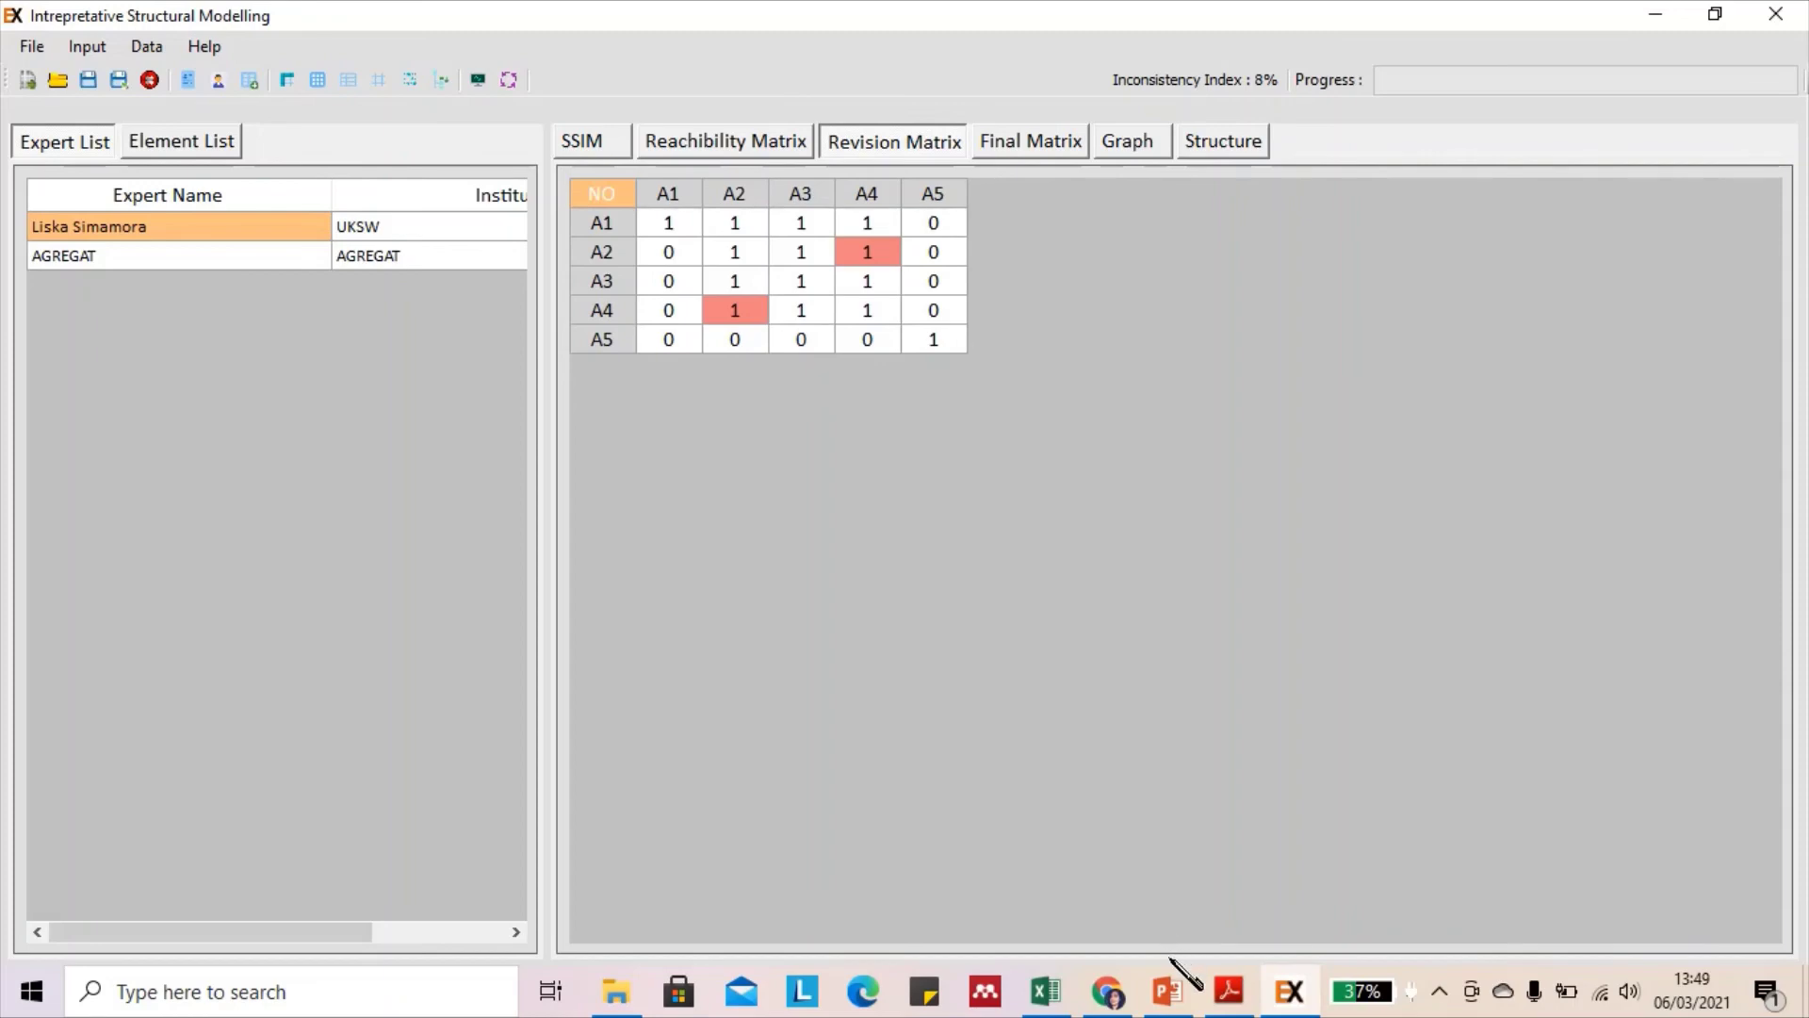
pyautogui.click(1170, 992)
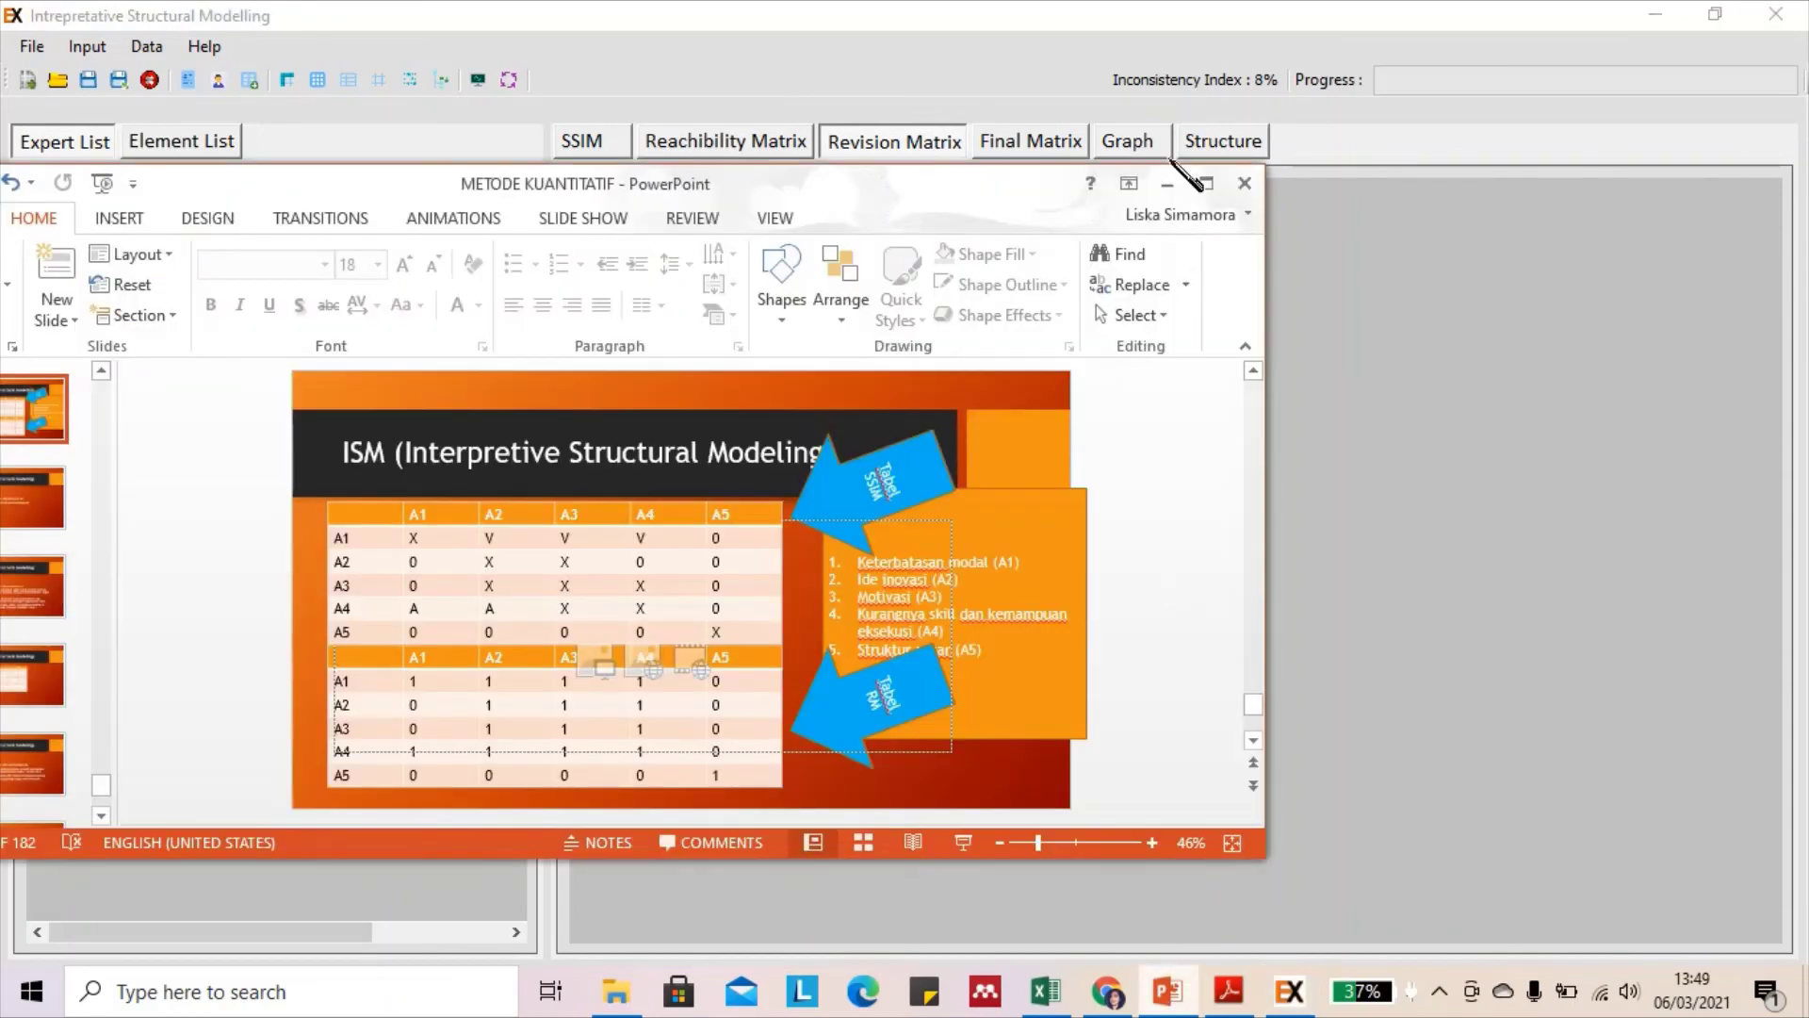
pyautogui.click(1206, 185)
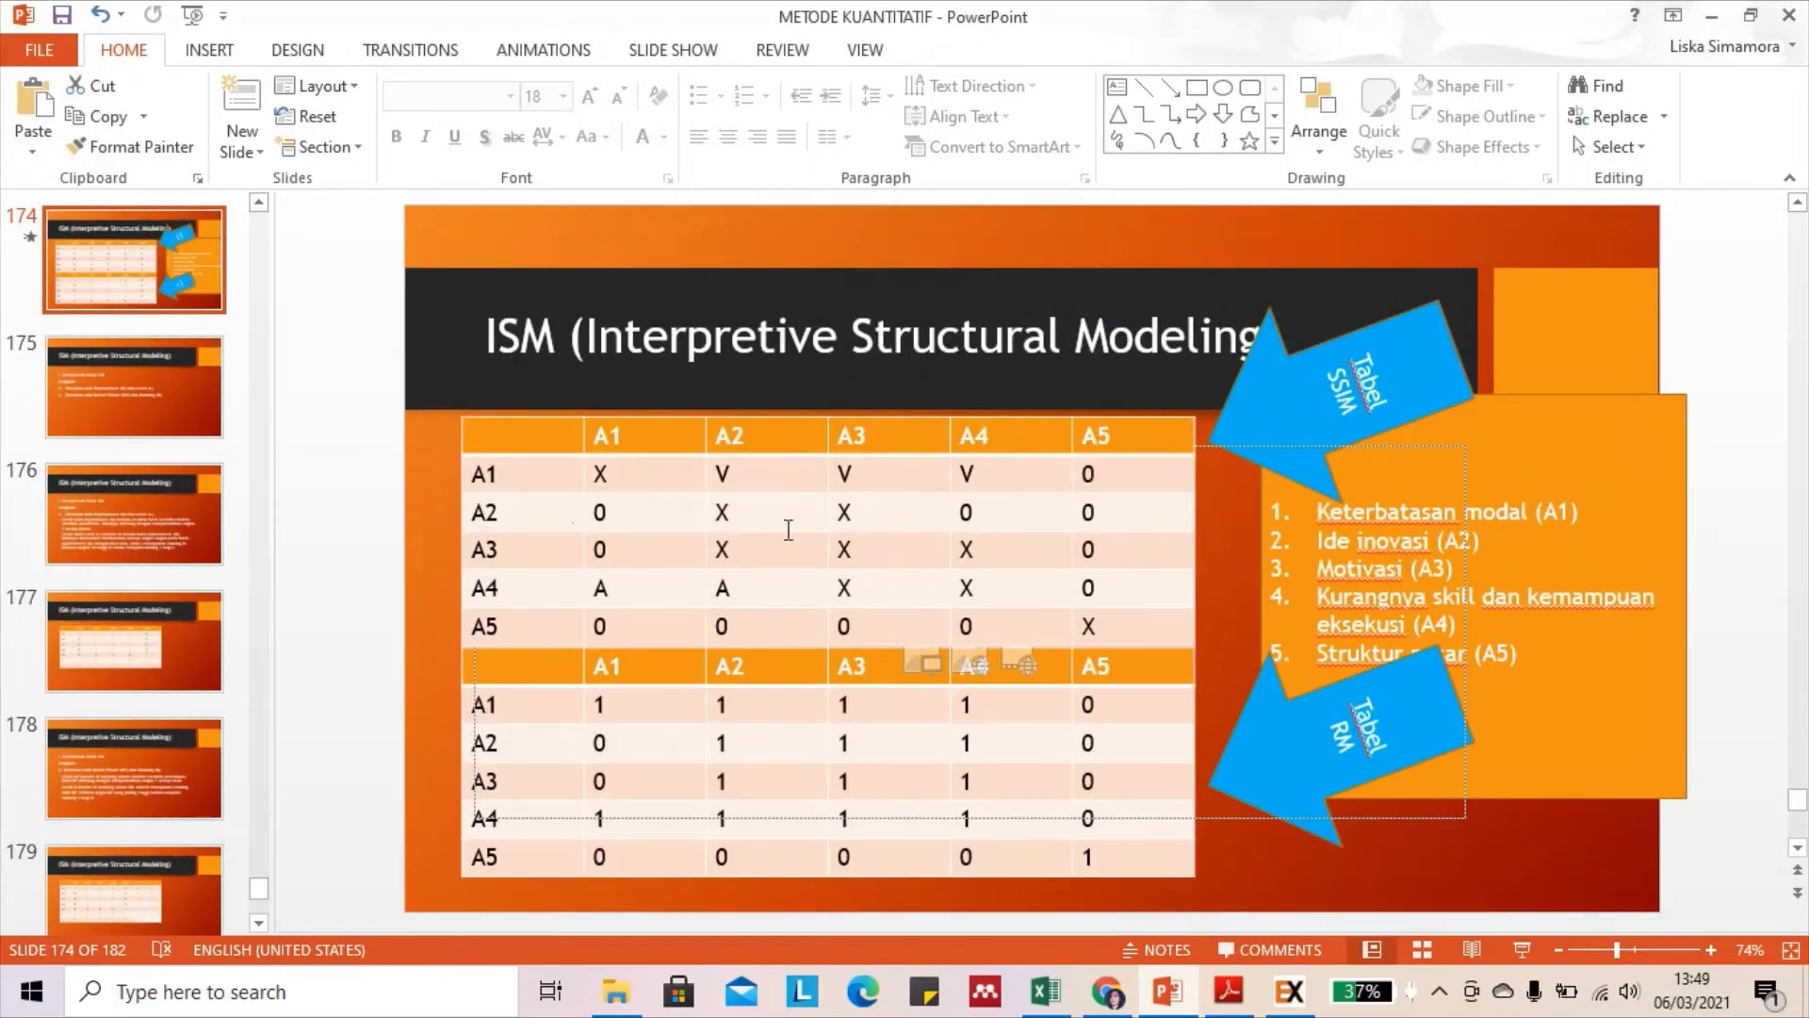
pyautogui.click(1001, 516)
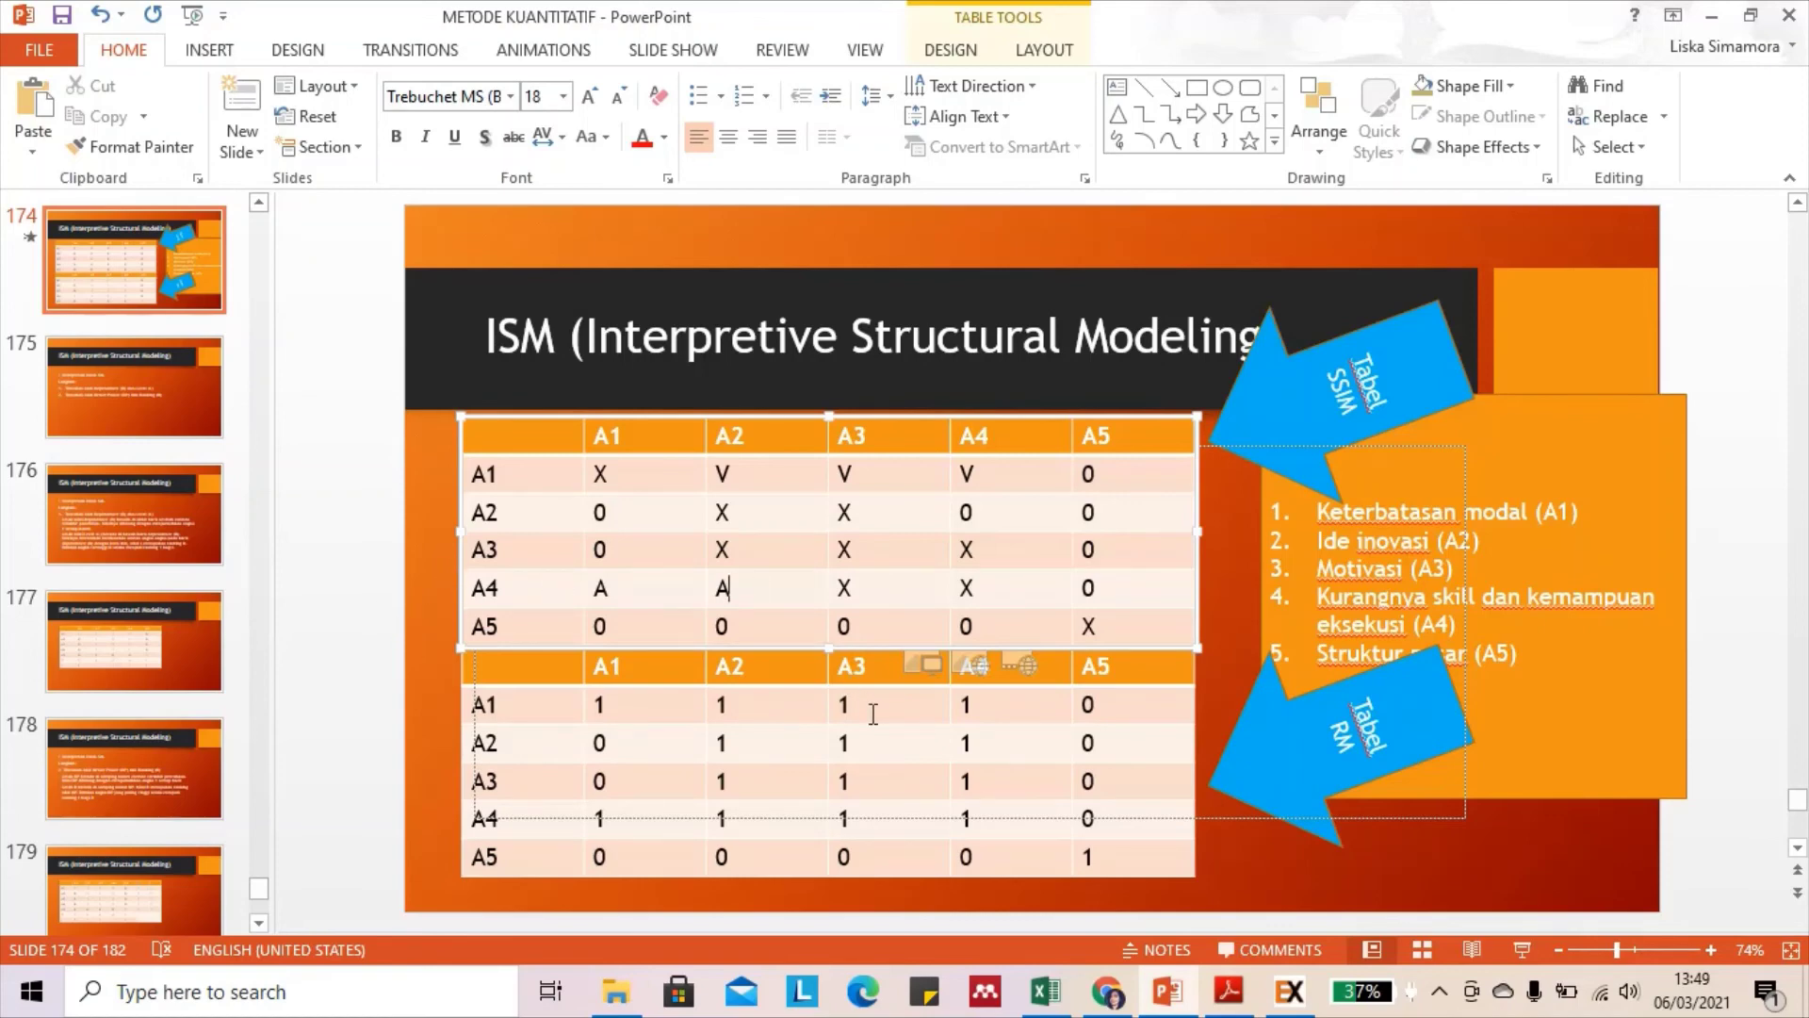
pyautogui.click(1290, 991)
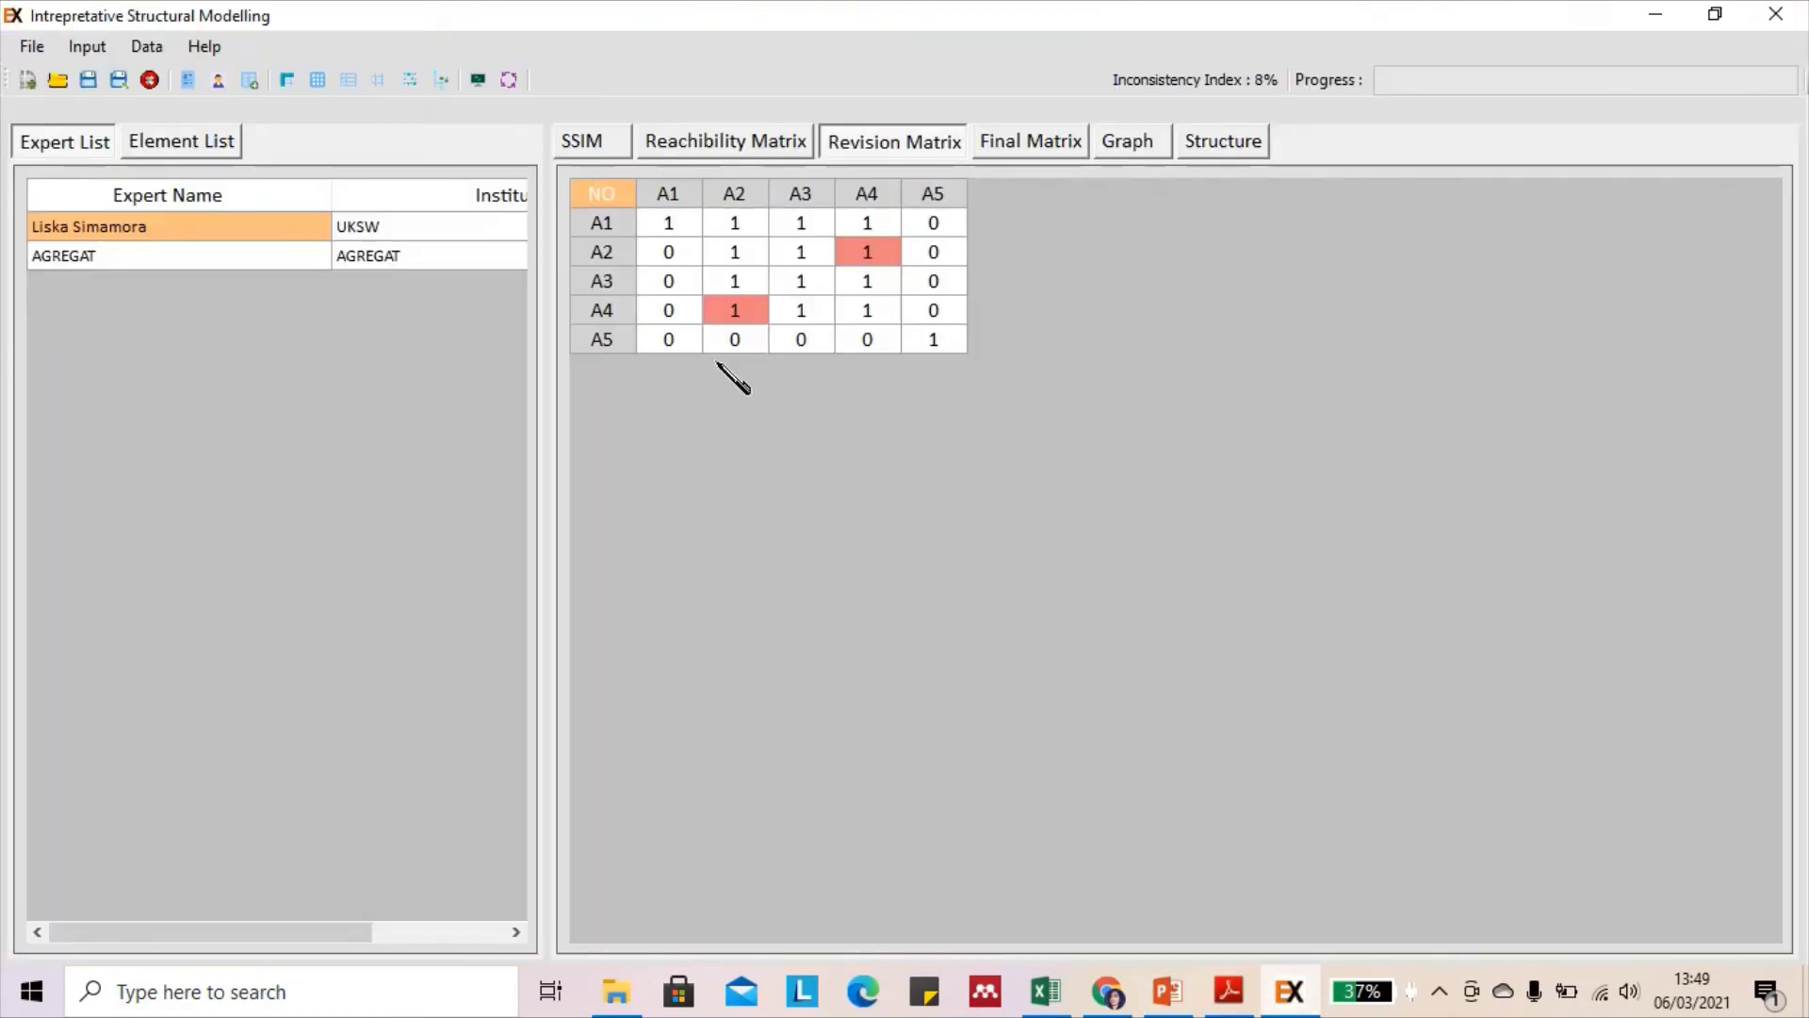
# Check the A2–A4 entry in Exsimpro's SSIM grid, then bring the PowerPoint slide forward
pyautogui.click(610, 150)
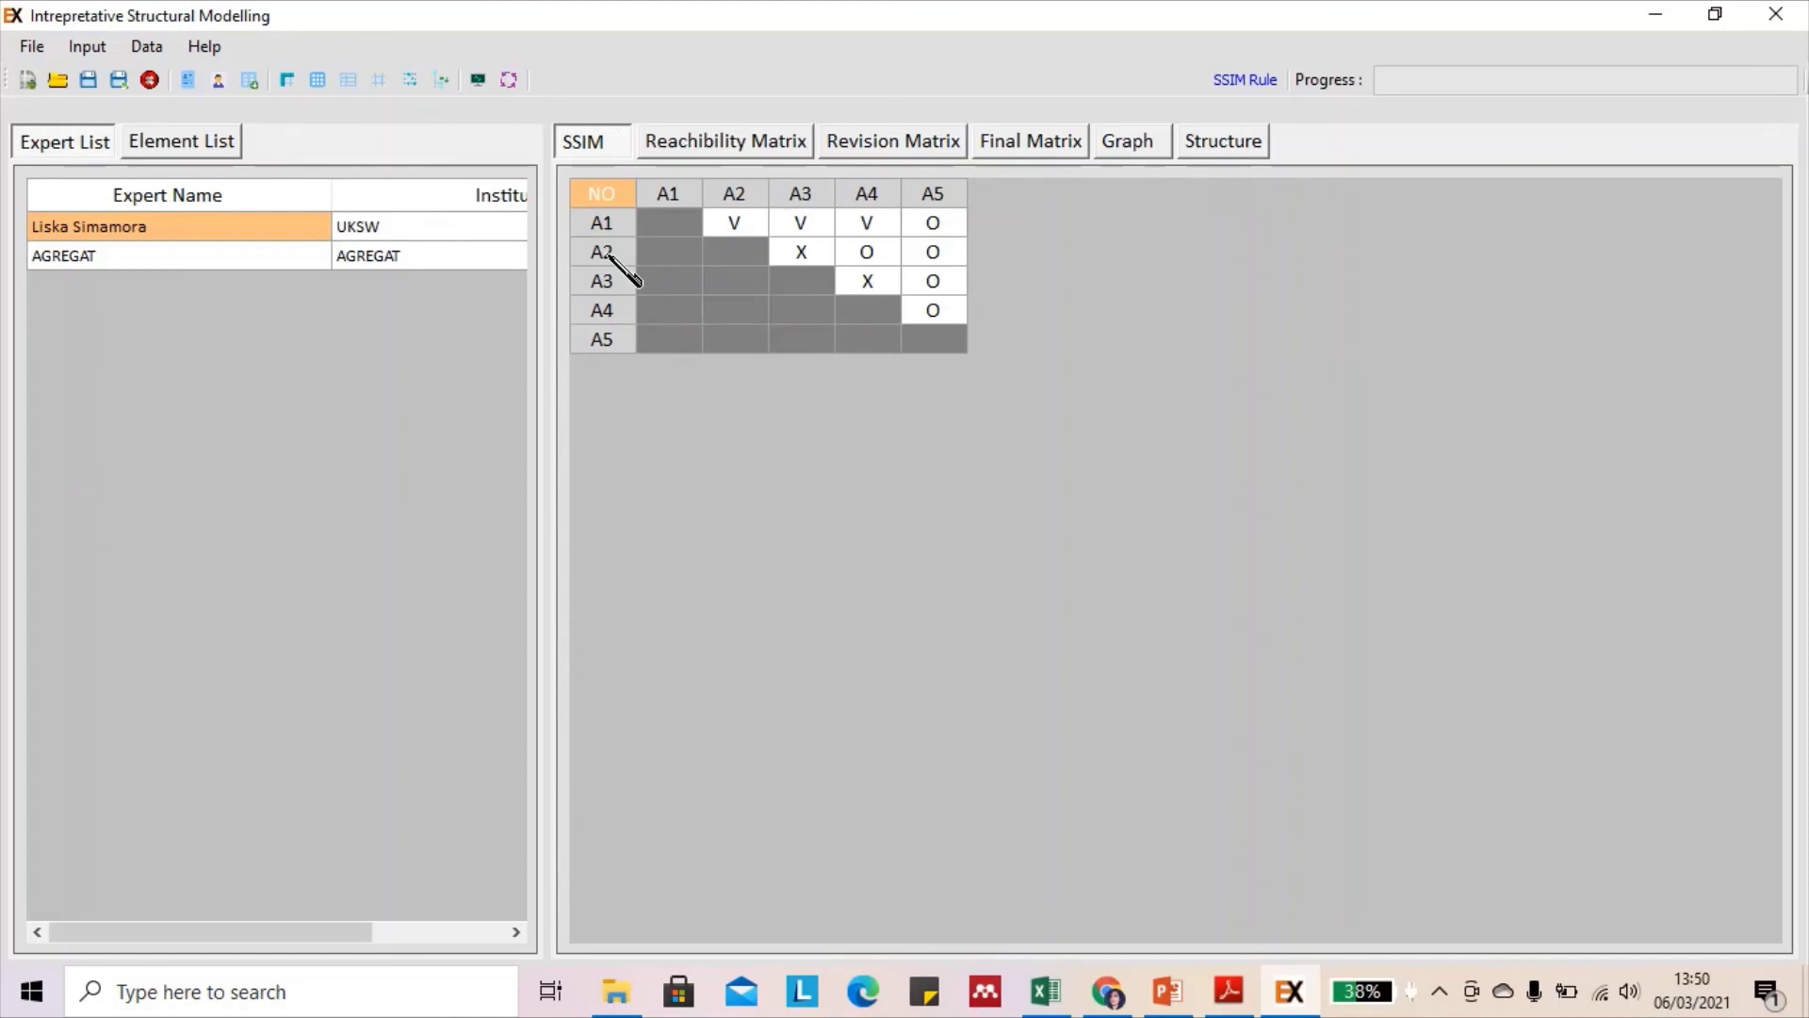
pyautogui.click(892, 252)
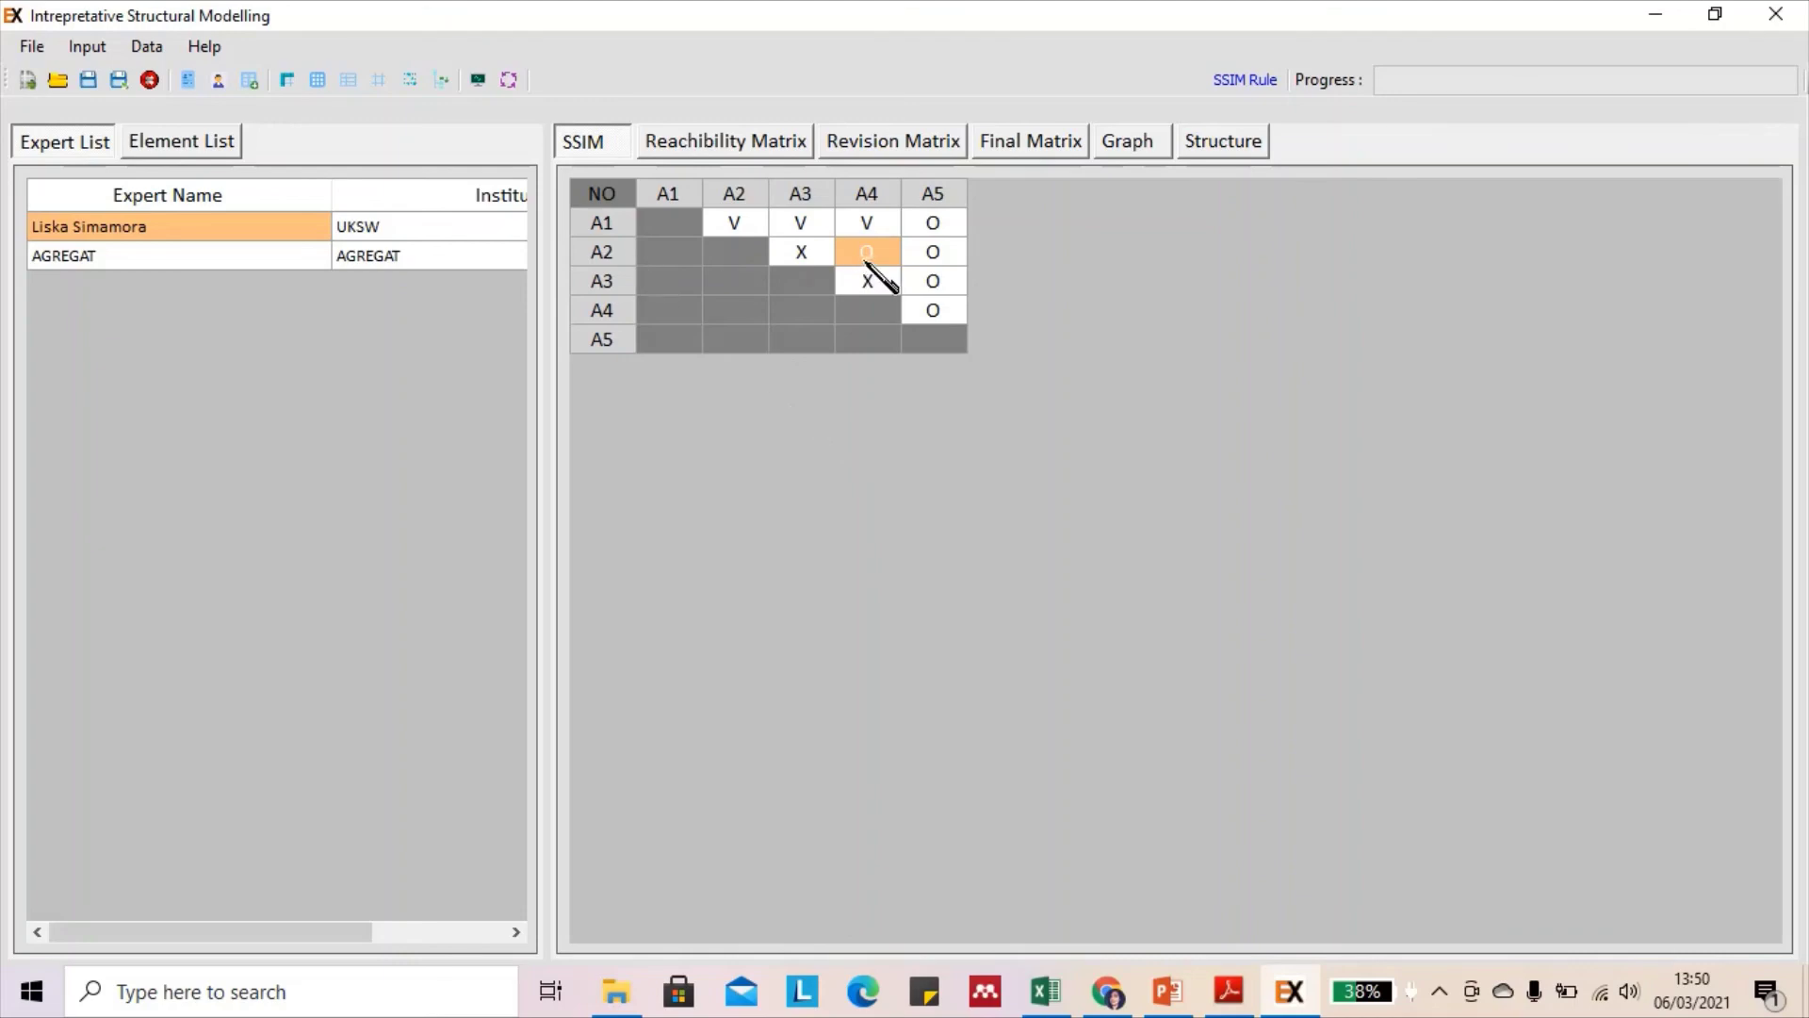
pyautogui.click(1168, 994)
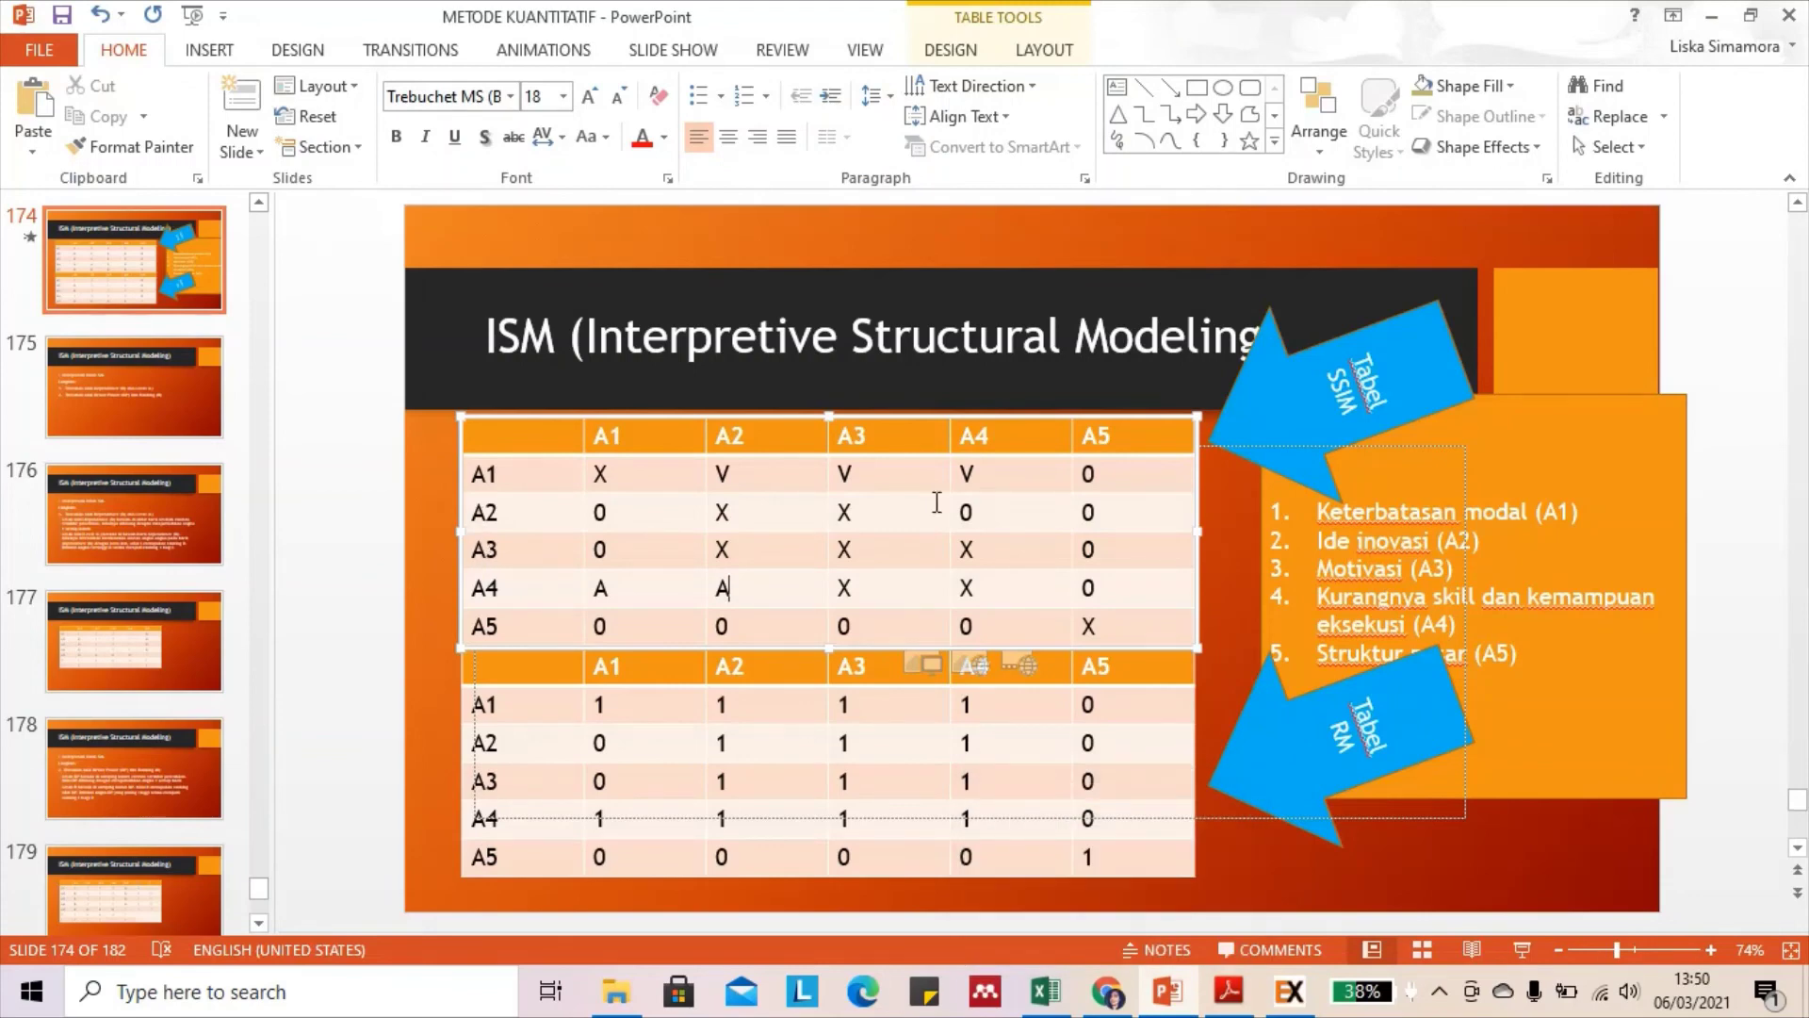
# Change the A2–A4 entry in slide 174's SSIM table from 0 to V
pyautogui.click(1006, 517)
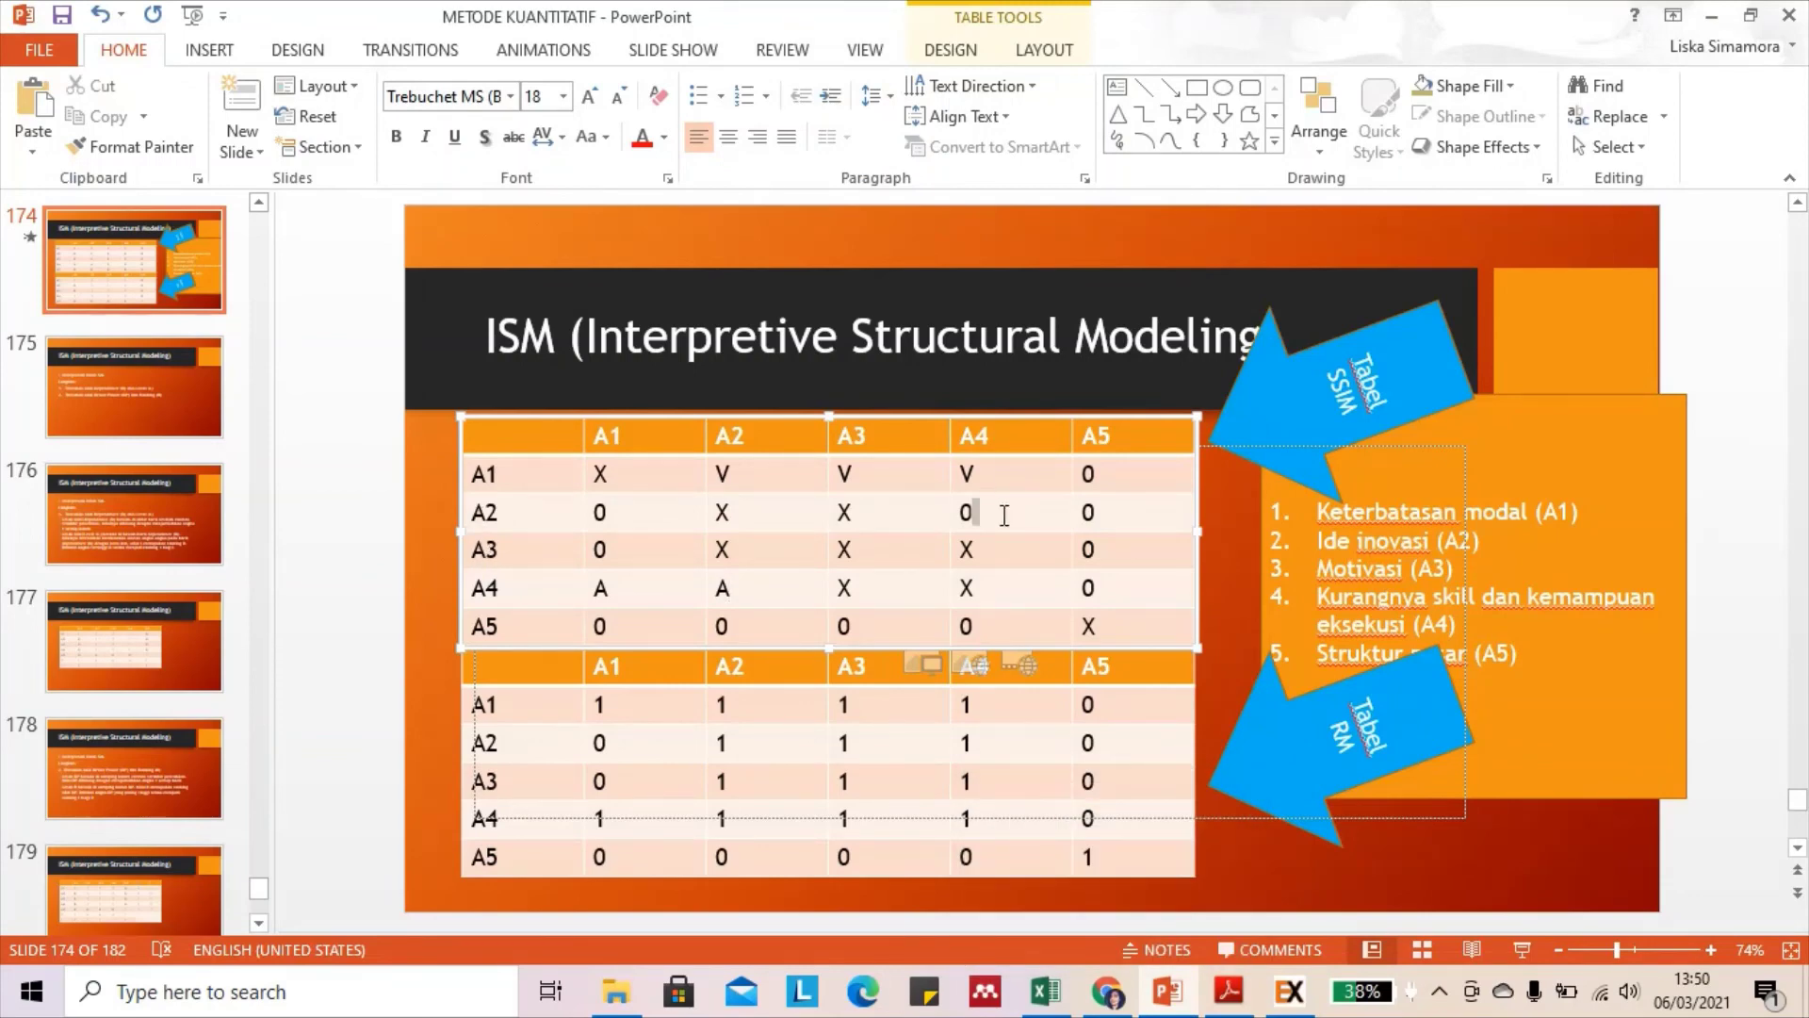
pyautogui.click(720, 594)
pyautogui.doubleClick(751, 592)
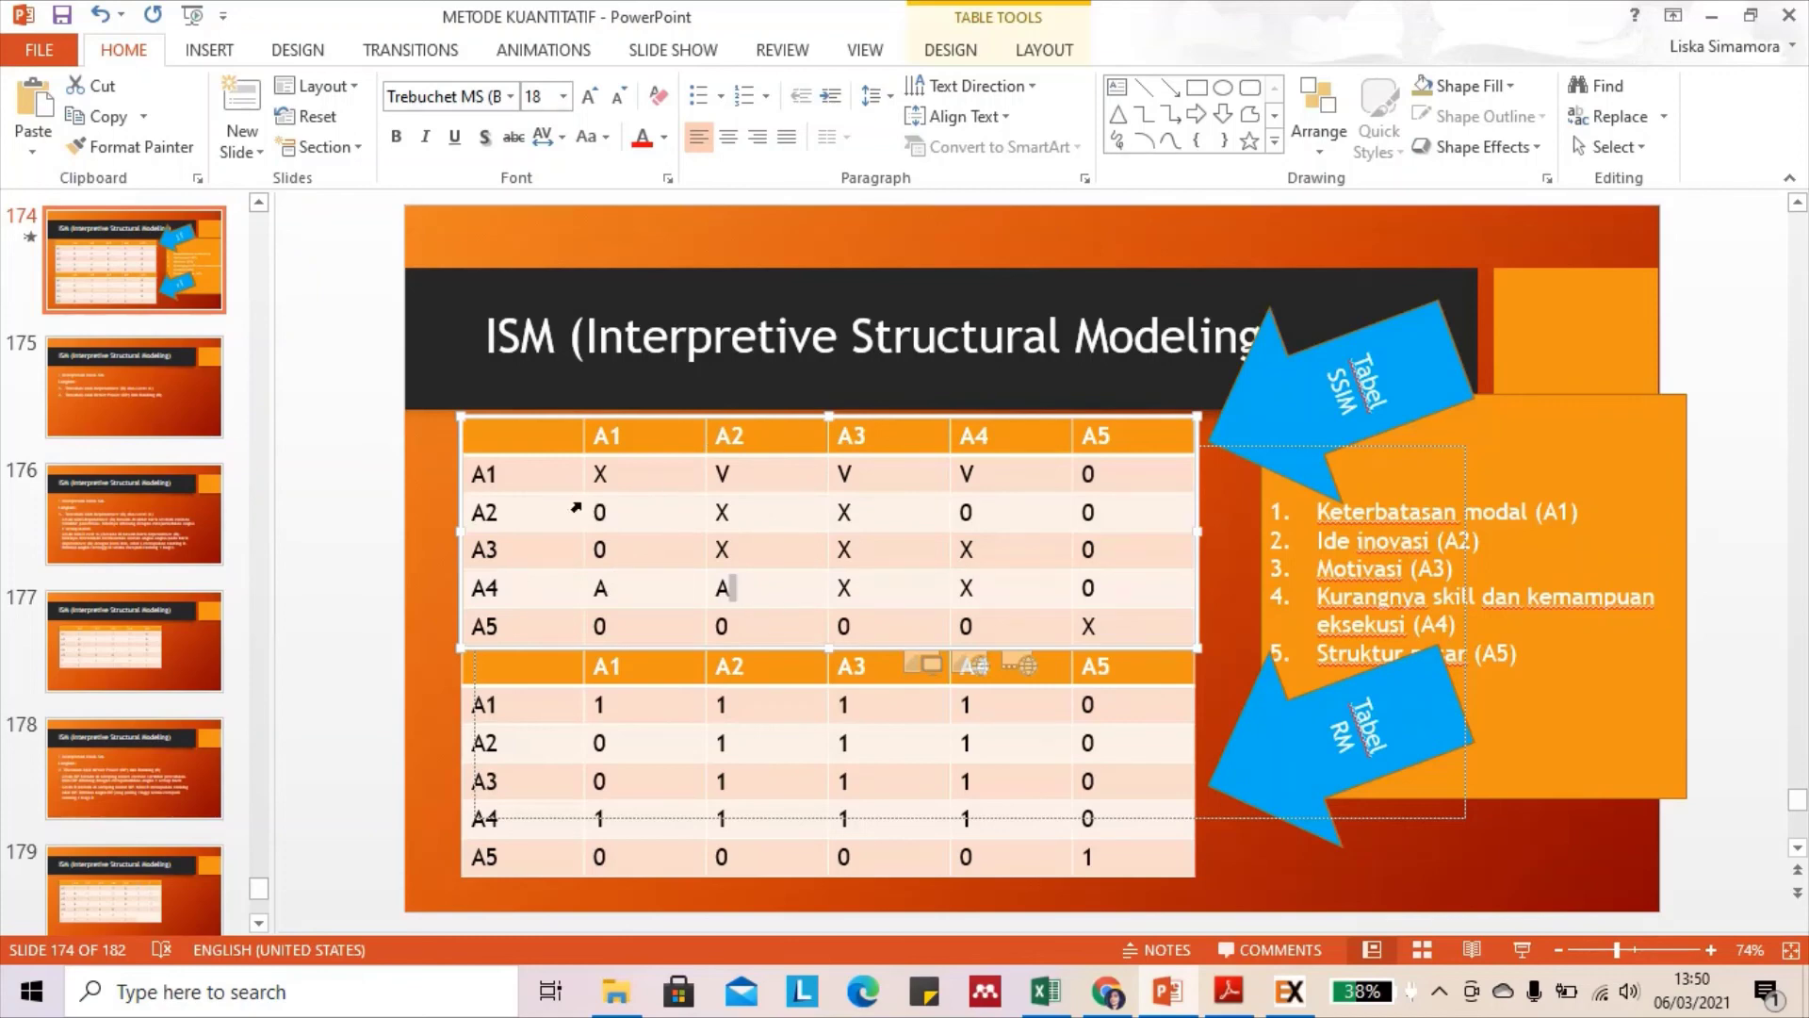
pyautogui.click(502, 513)
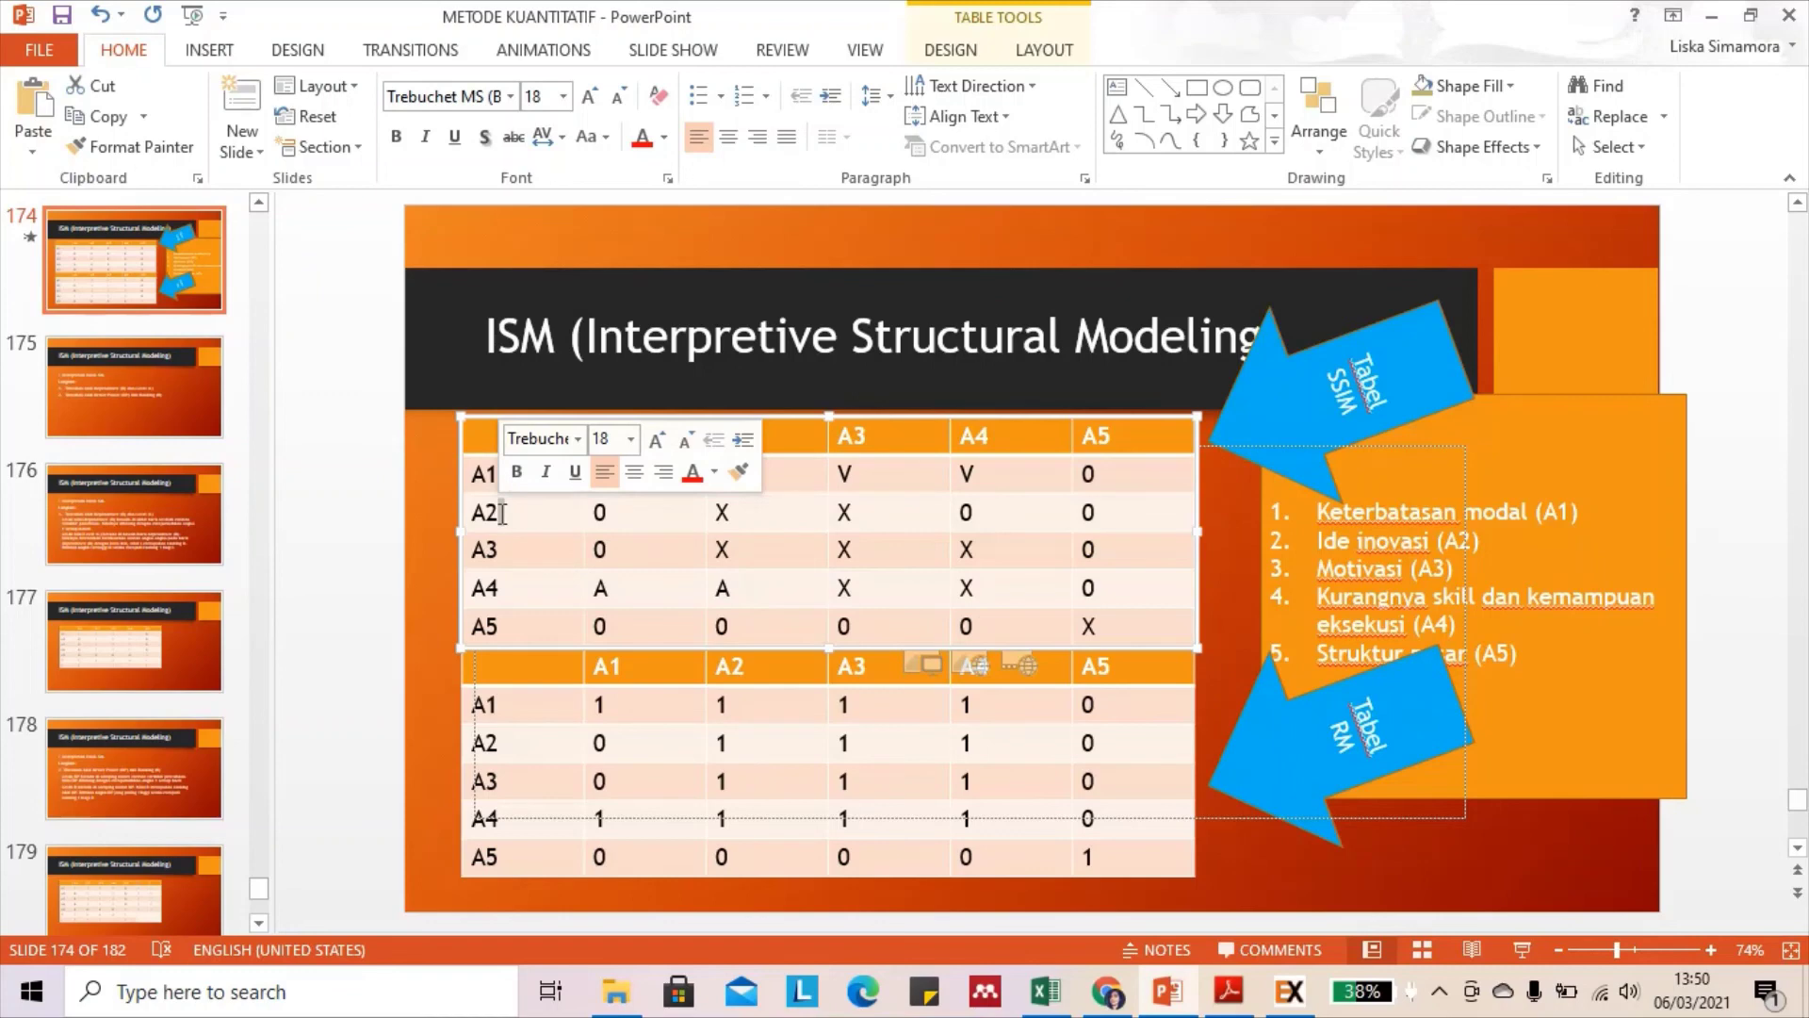
pyautogui.click(1034, 515)
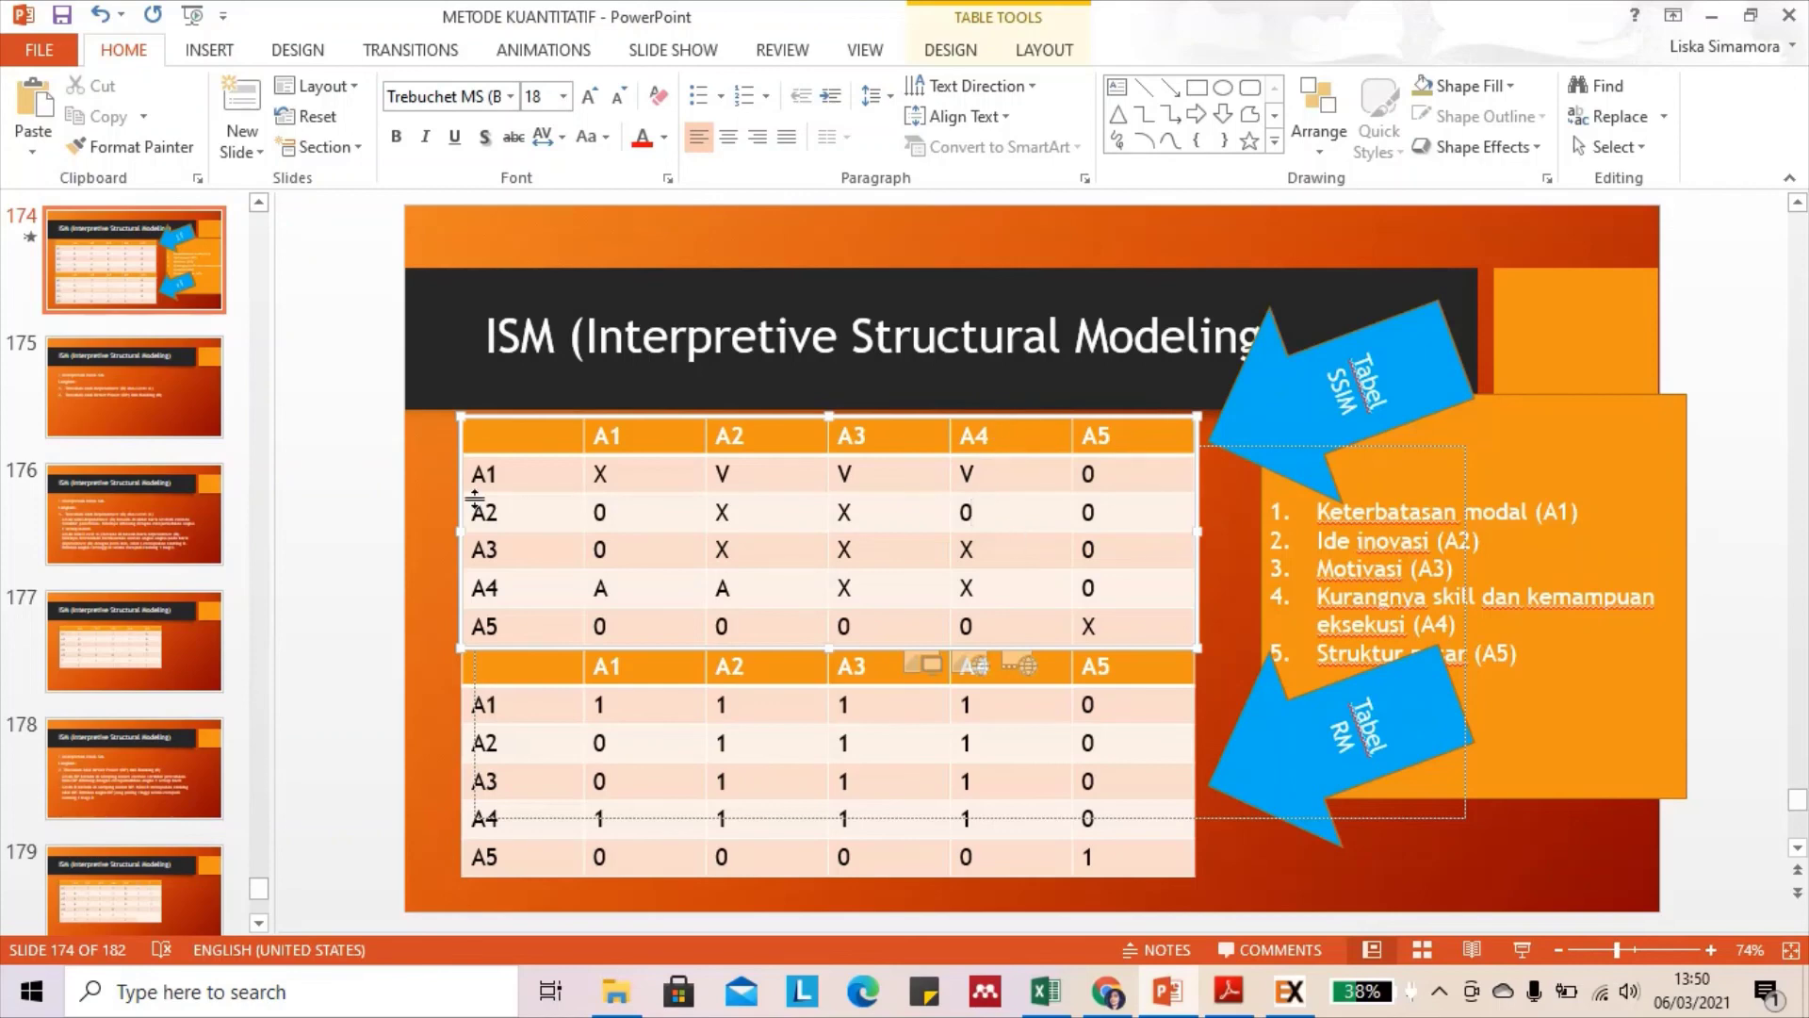
pyautogui.press('BackSpace')
pyautogui.write('V')
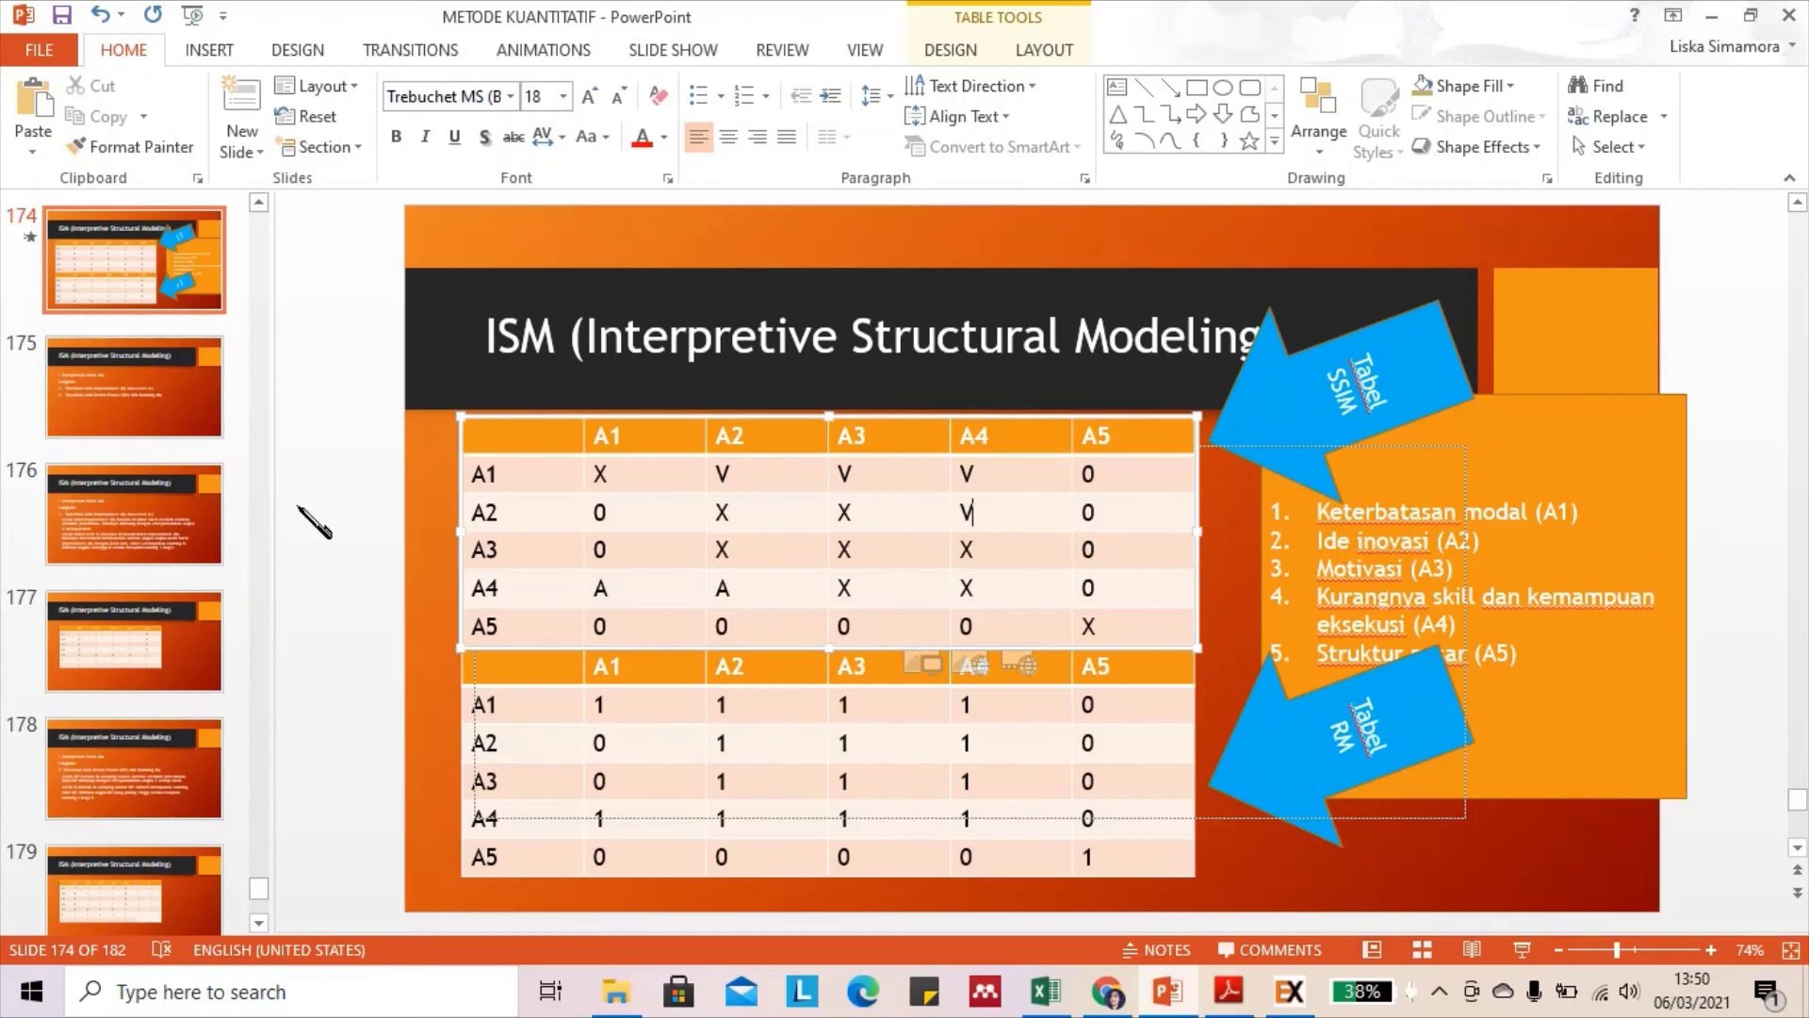
pyautogui.click(348, 551)
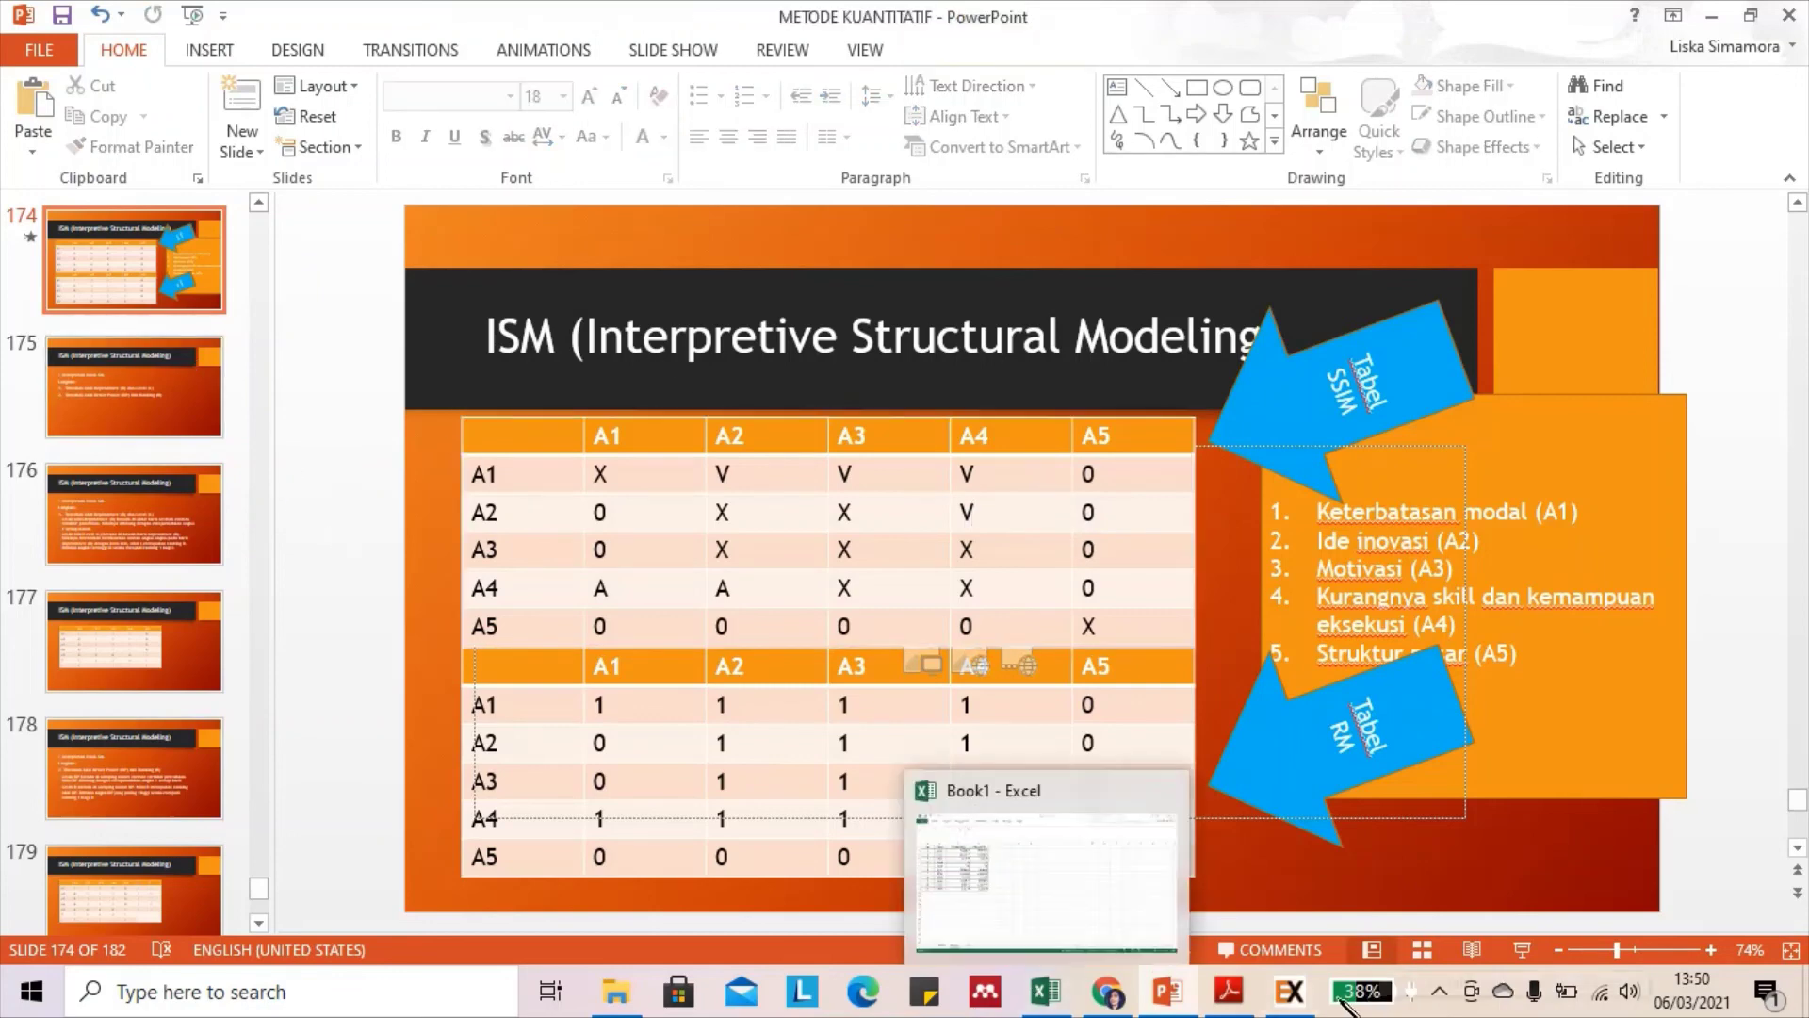
# Enter V for A2–A4 in Exsimpro's SSIM and reprocess the SSIM
pyautogui.click(1293, 994)
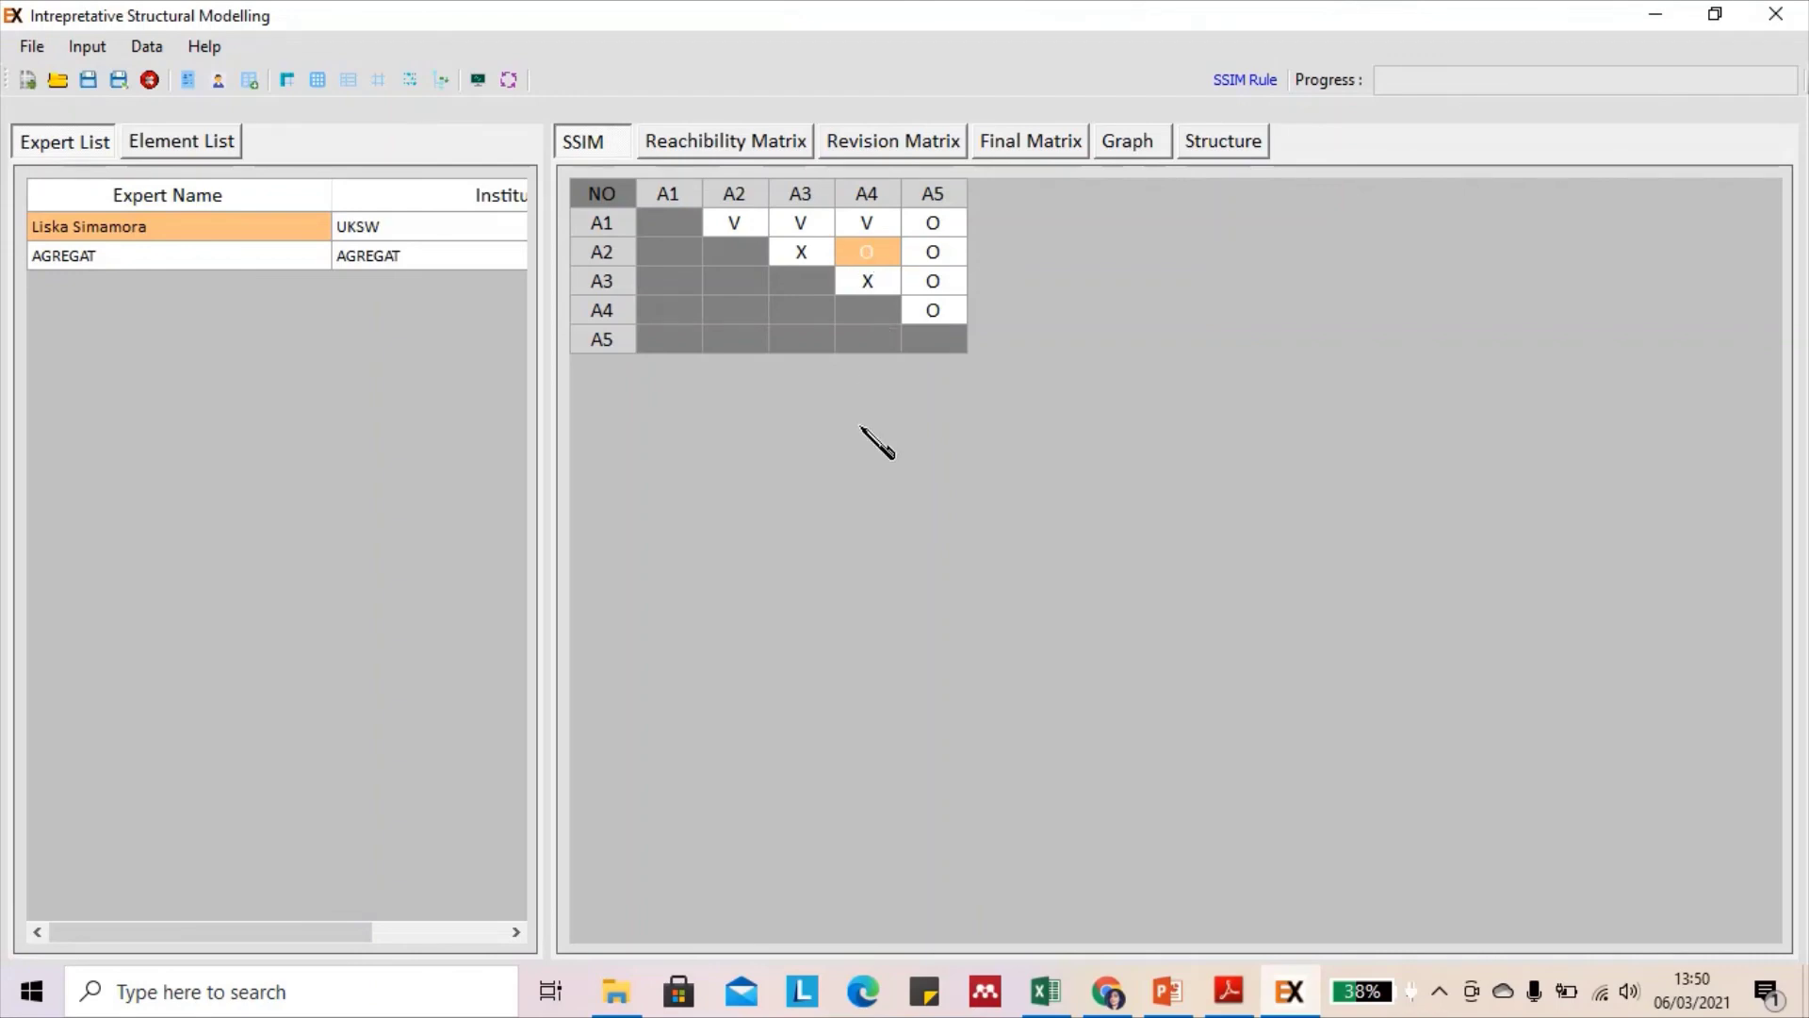
pyautogui.write('V')
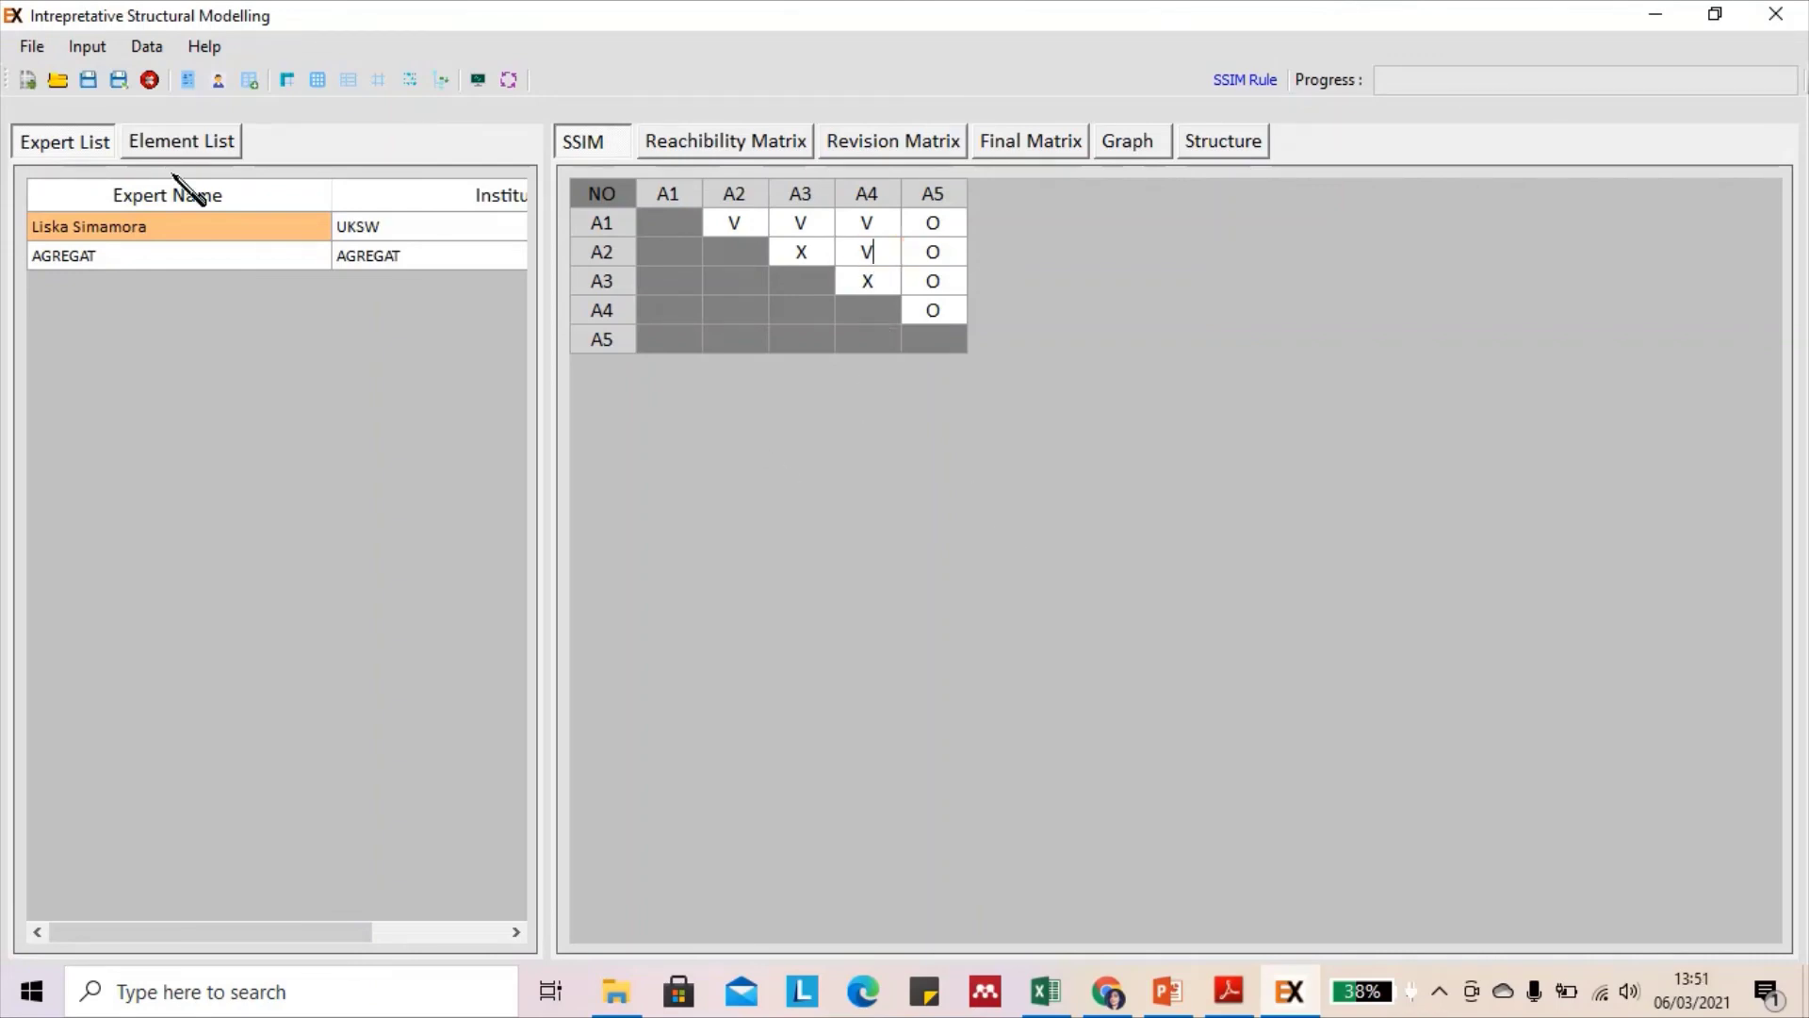
pyautogui.click(157, 51)
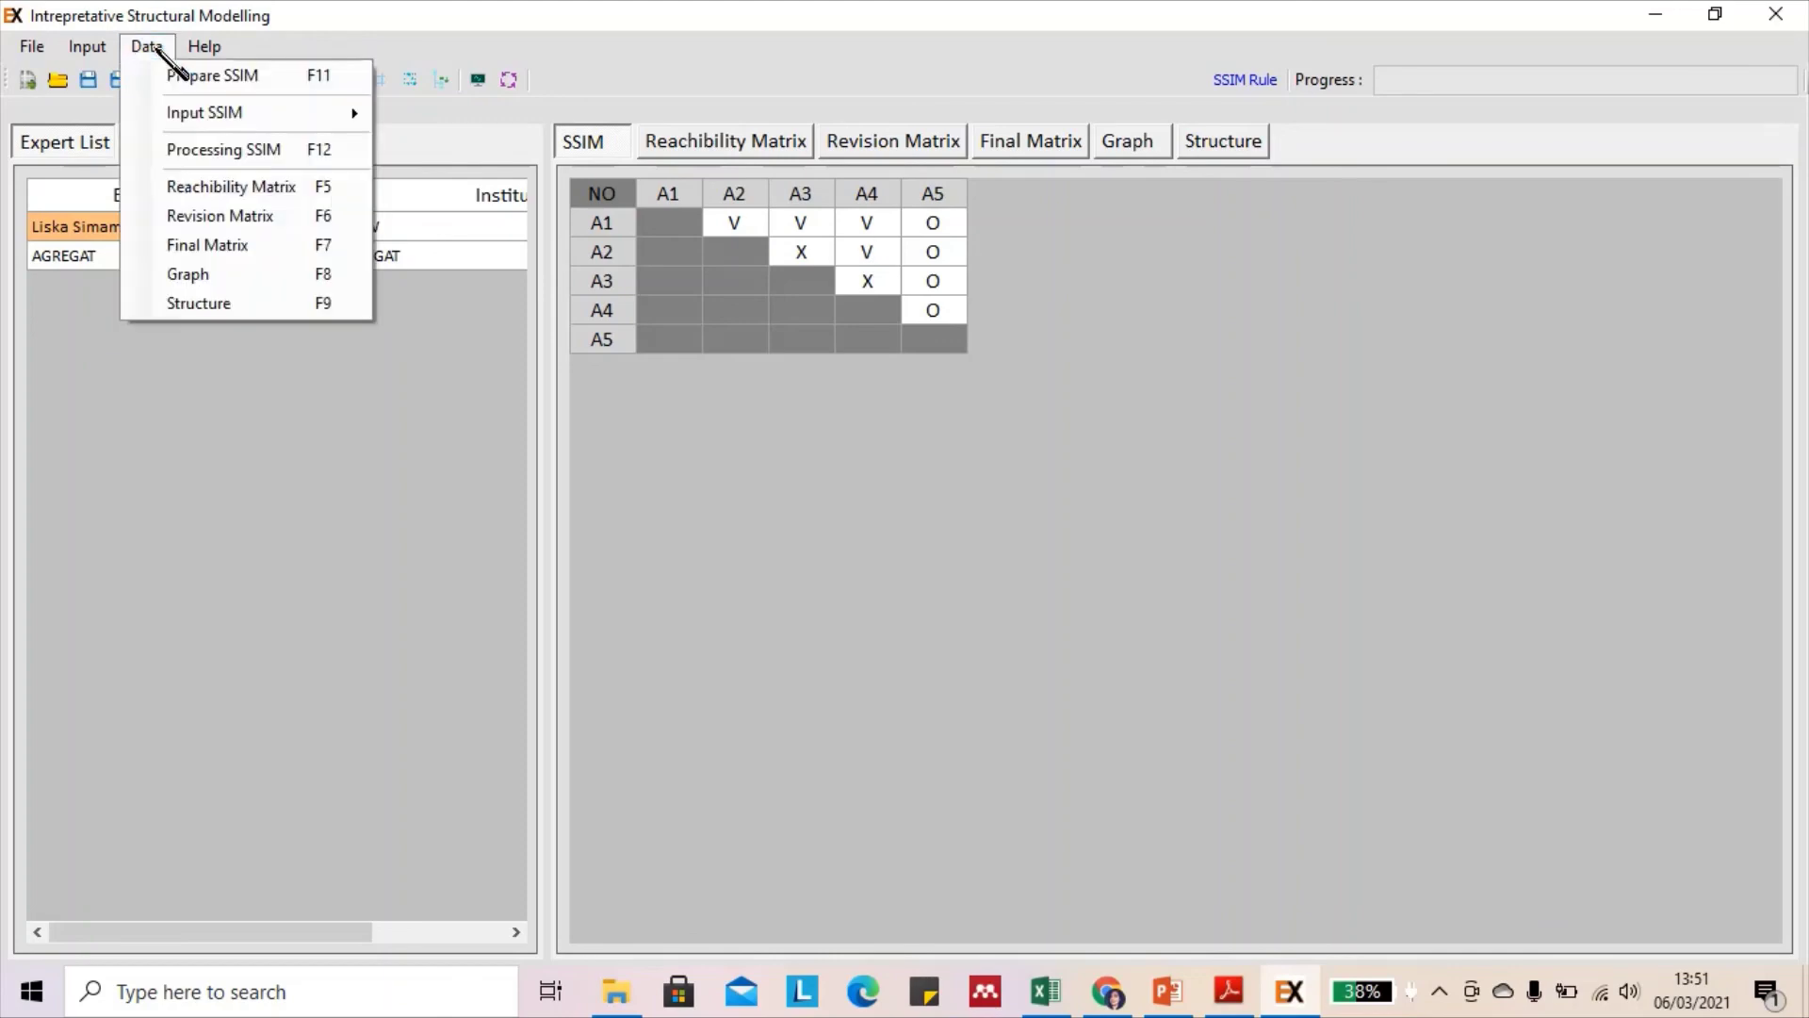
pyautogui.click(255, 149)
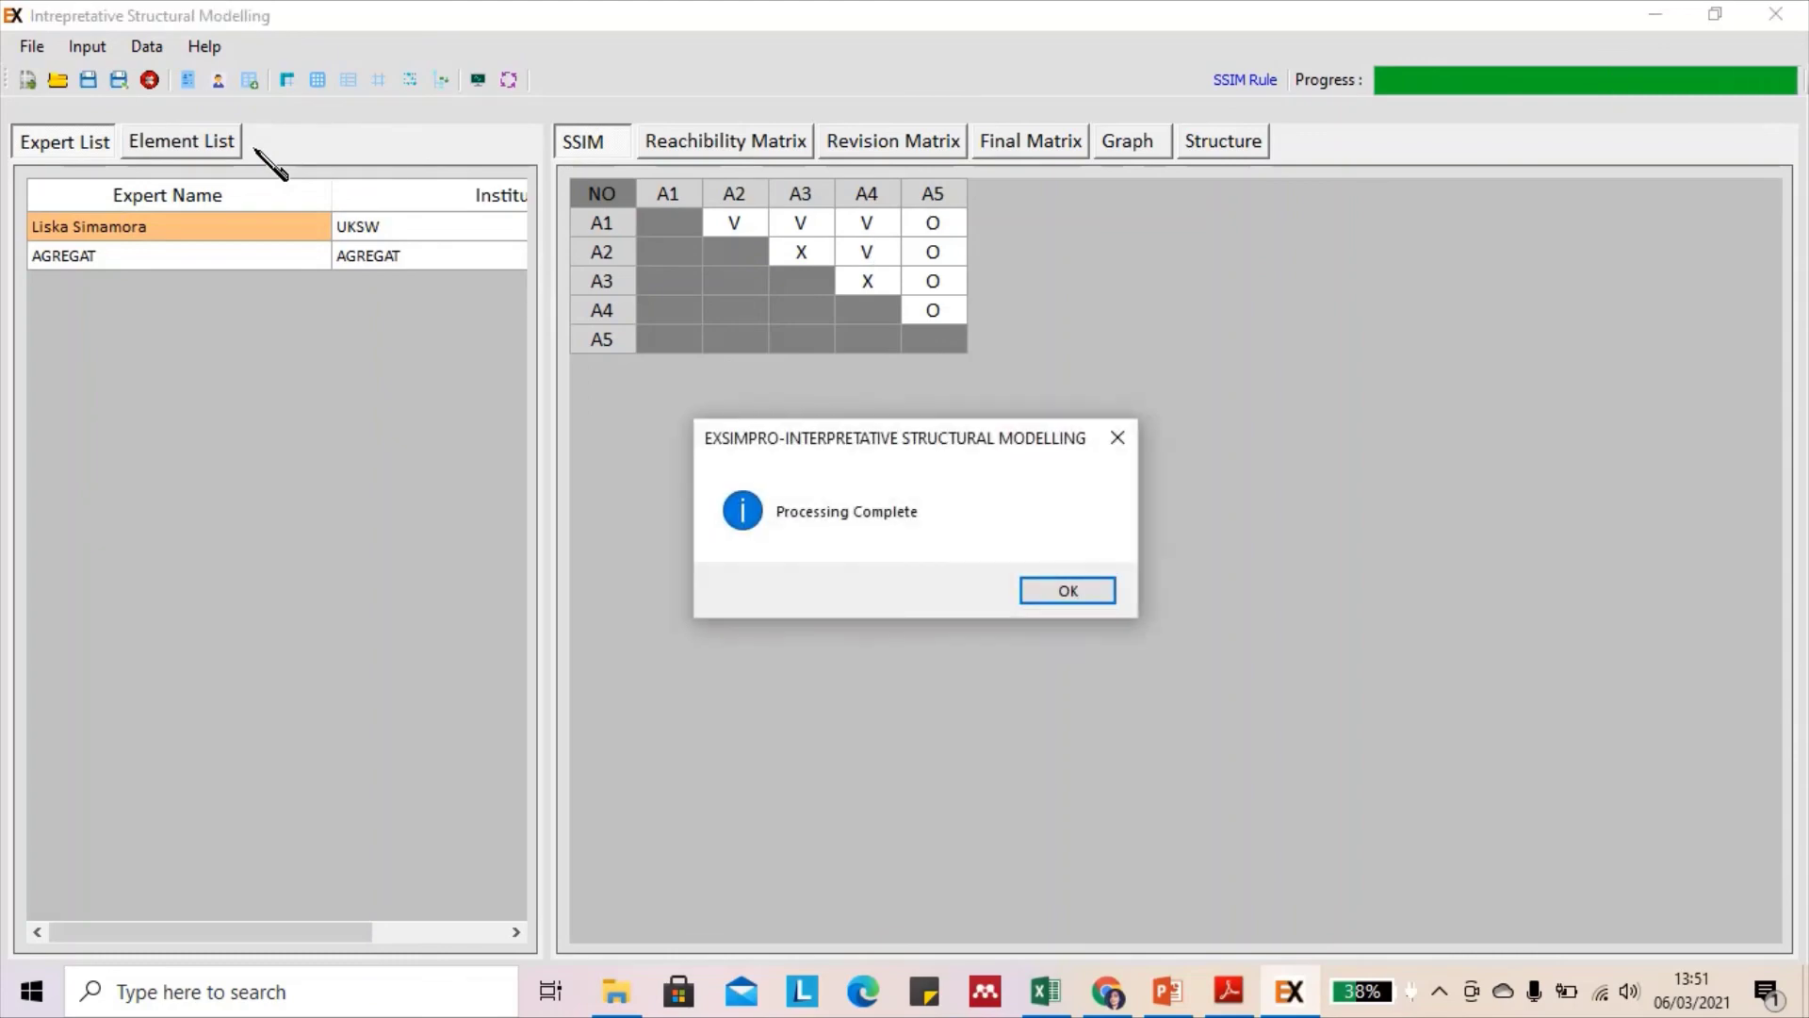
pyautogui.click(1068, 591)
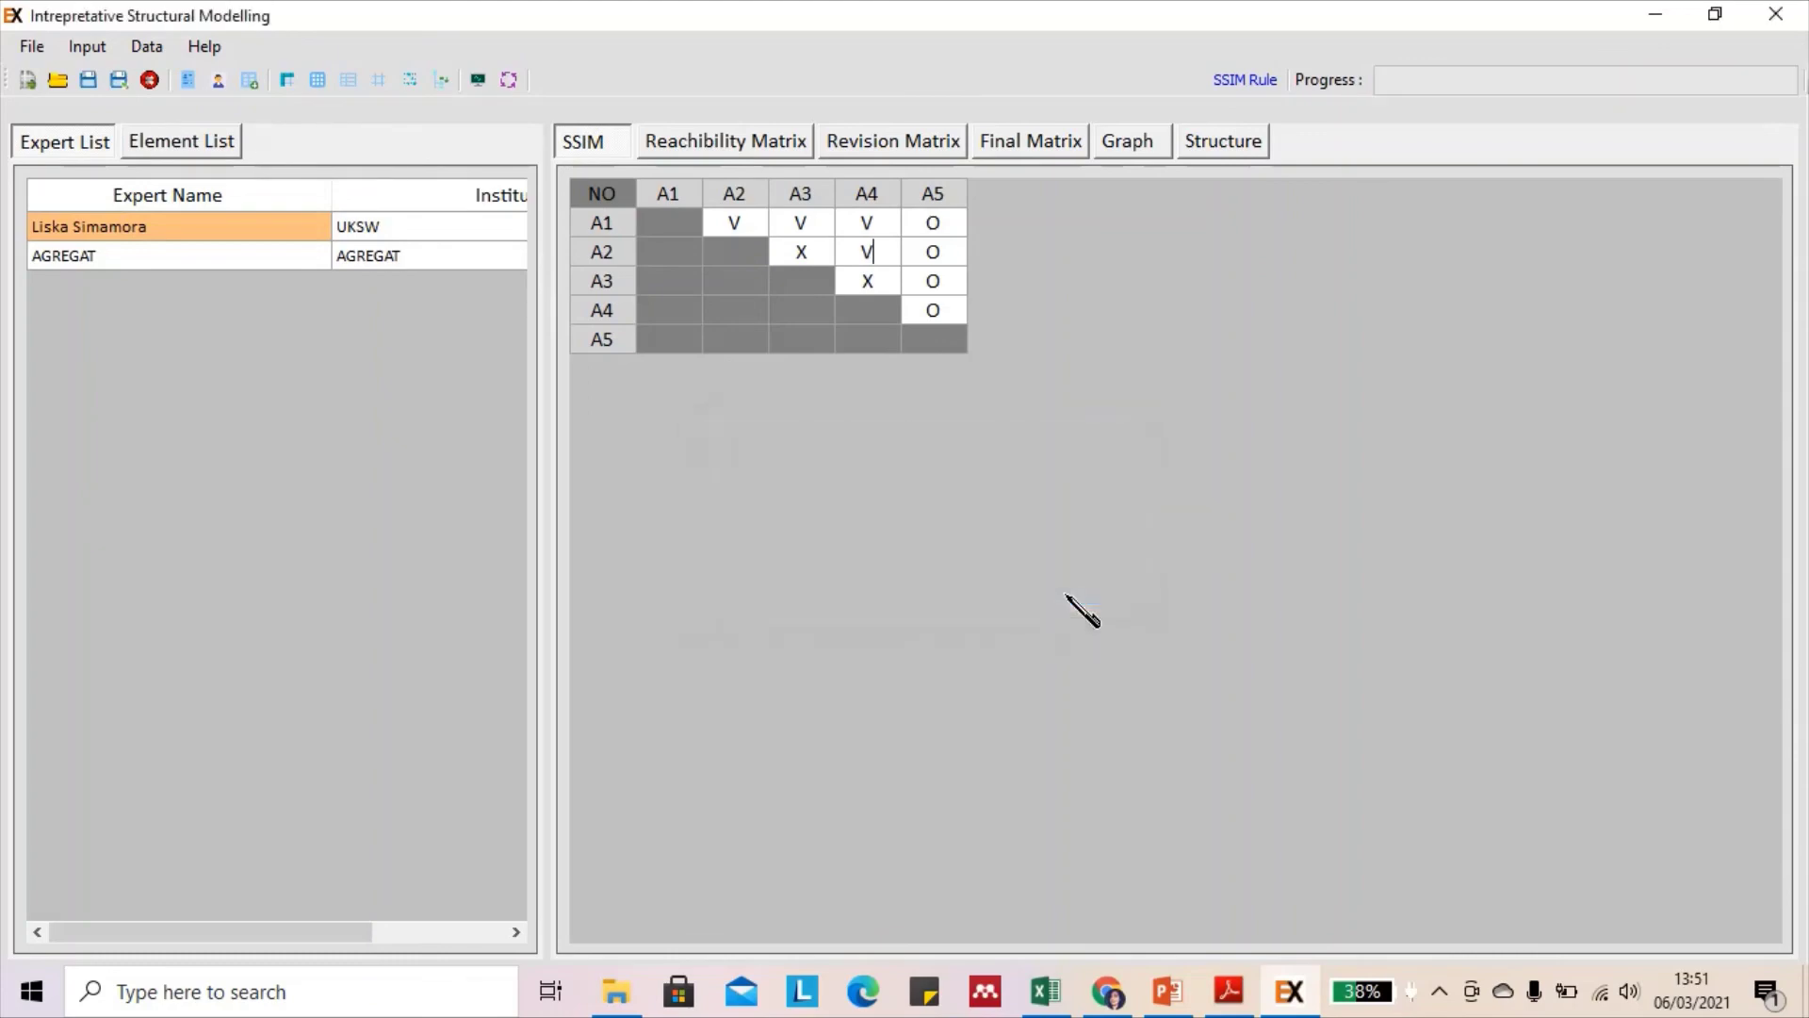
# Bring up the recalculated reachability matrix, with A1 now reaching A1 through A4
pyautogui.click(231, 146)
pyautogui.click(111, 151)
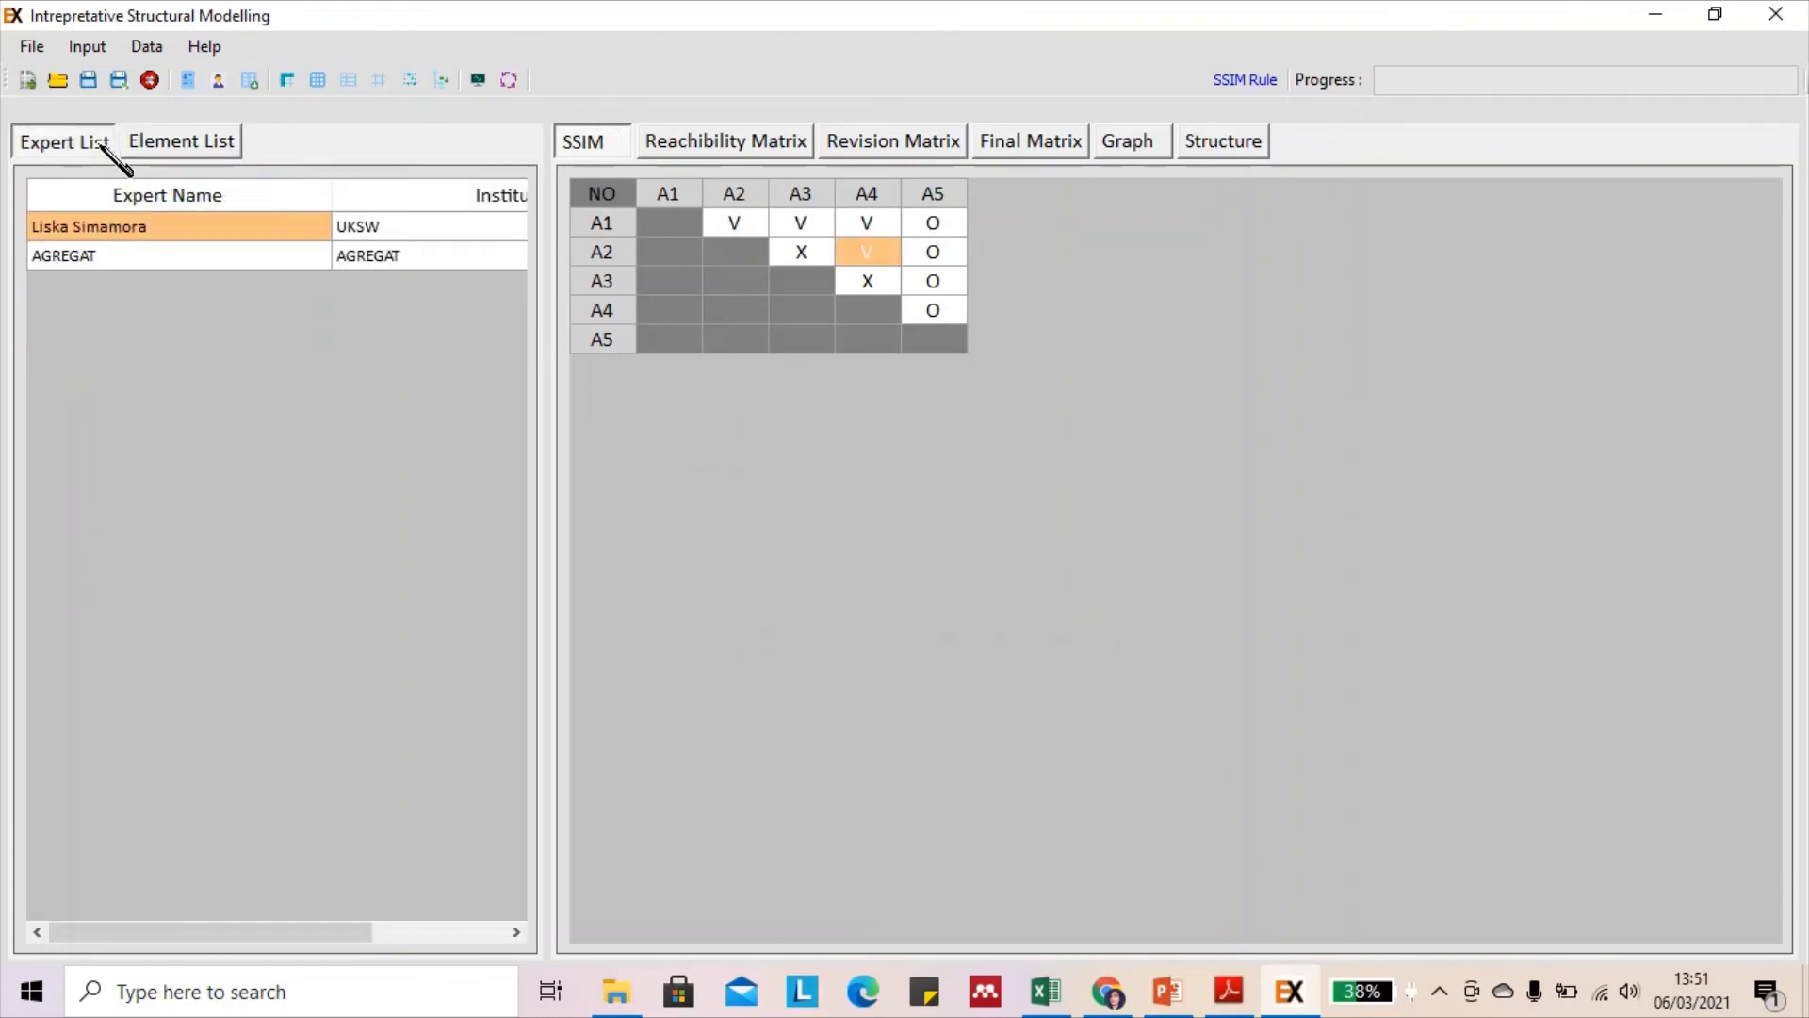
pyautogui.click(718, 150)
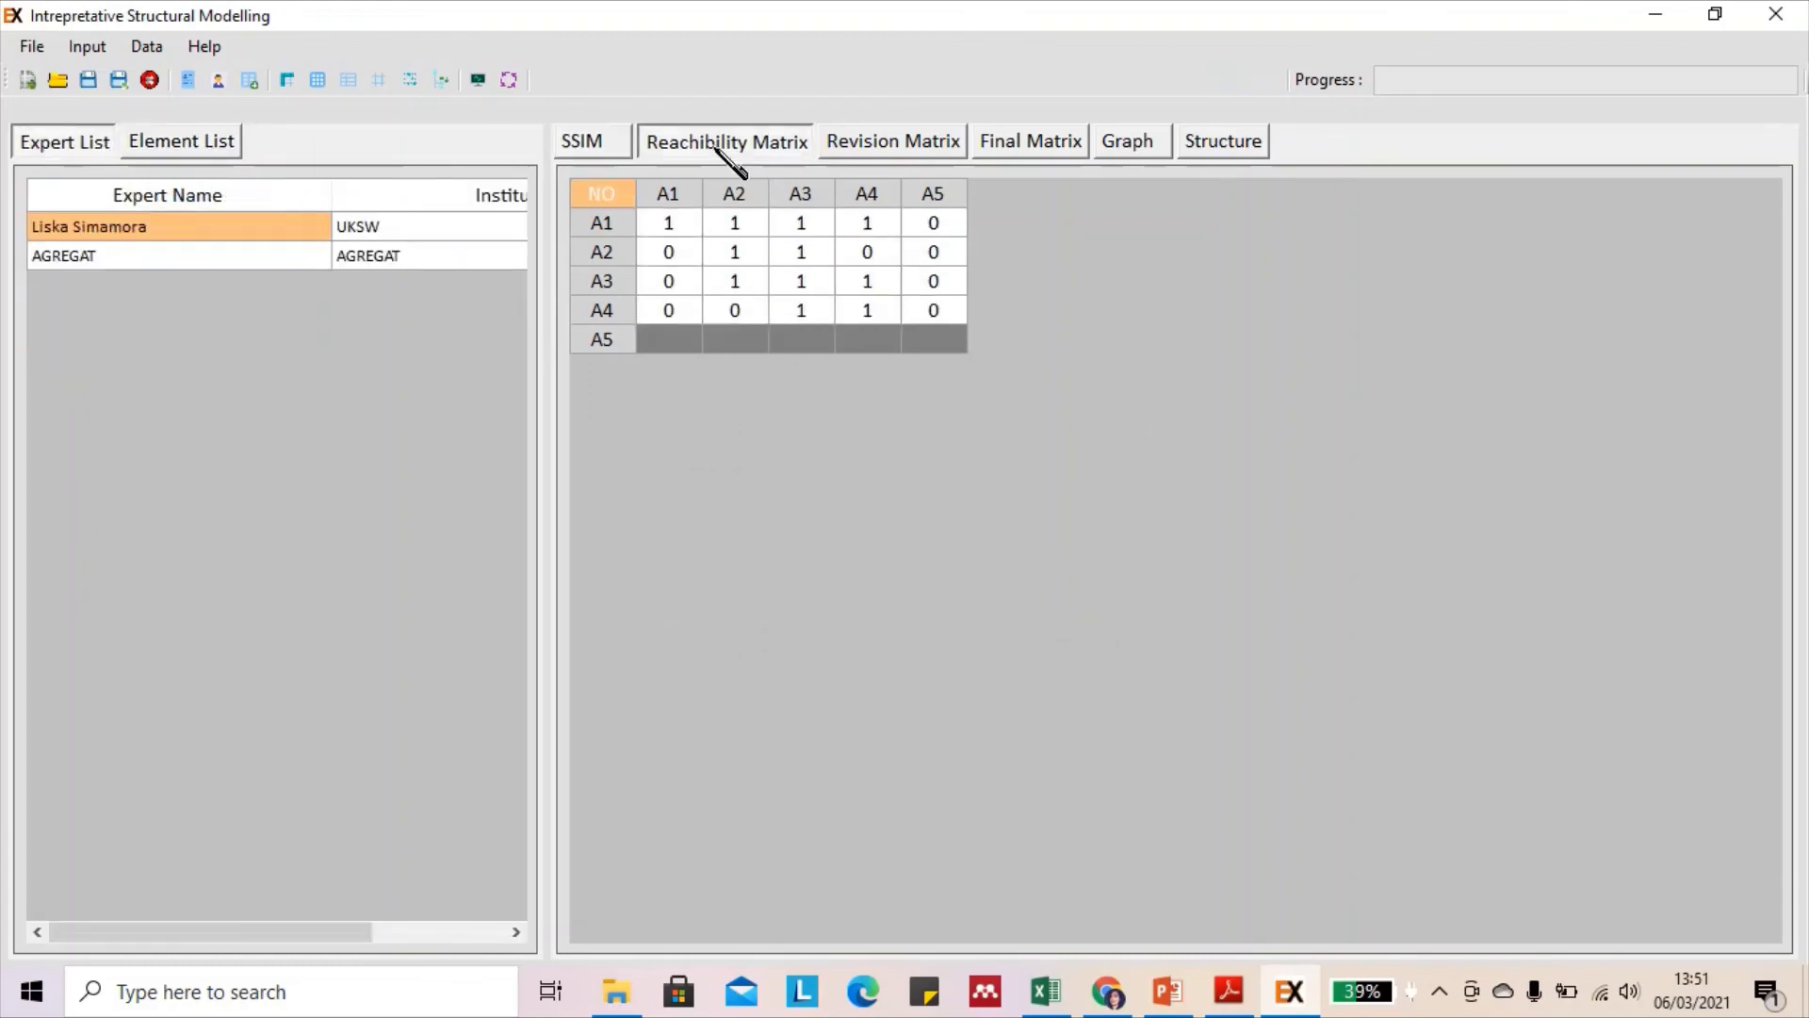
# Review the AGREGAT results across final matrix, graph, structure, reachability and revision views
pyautogui.click(898, 150)
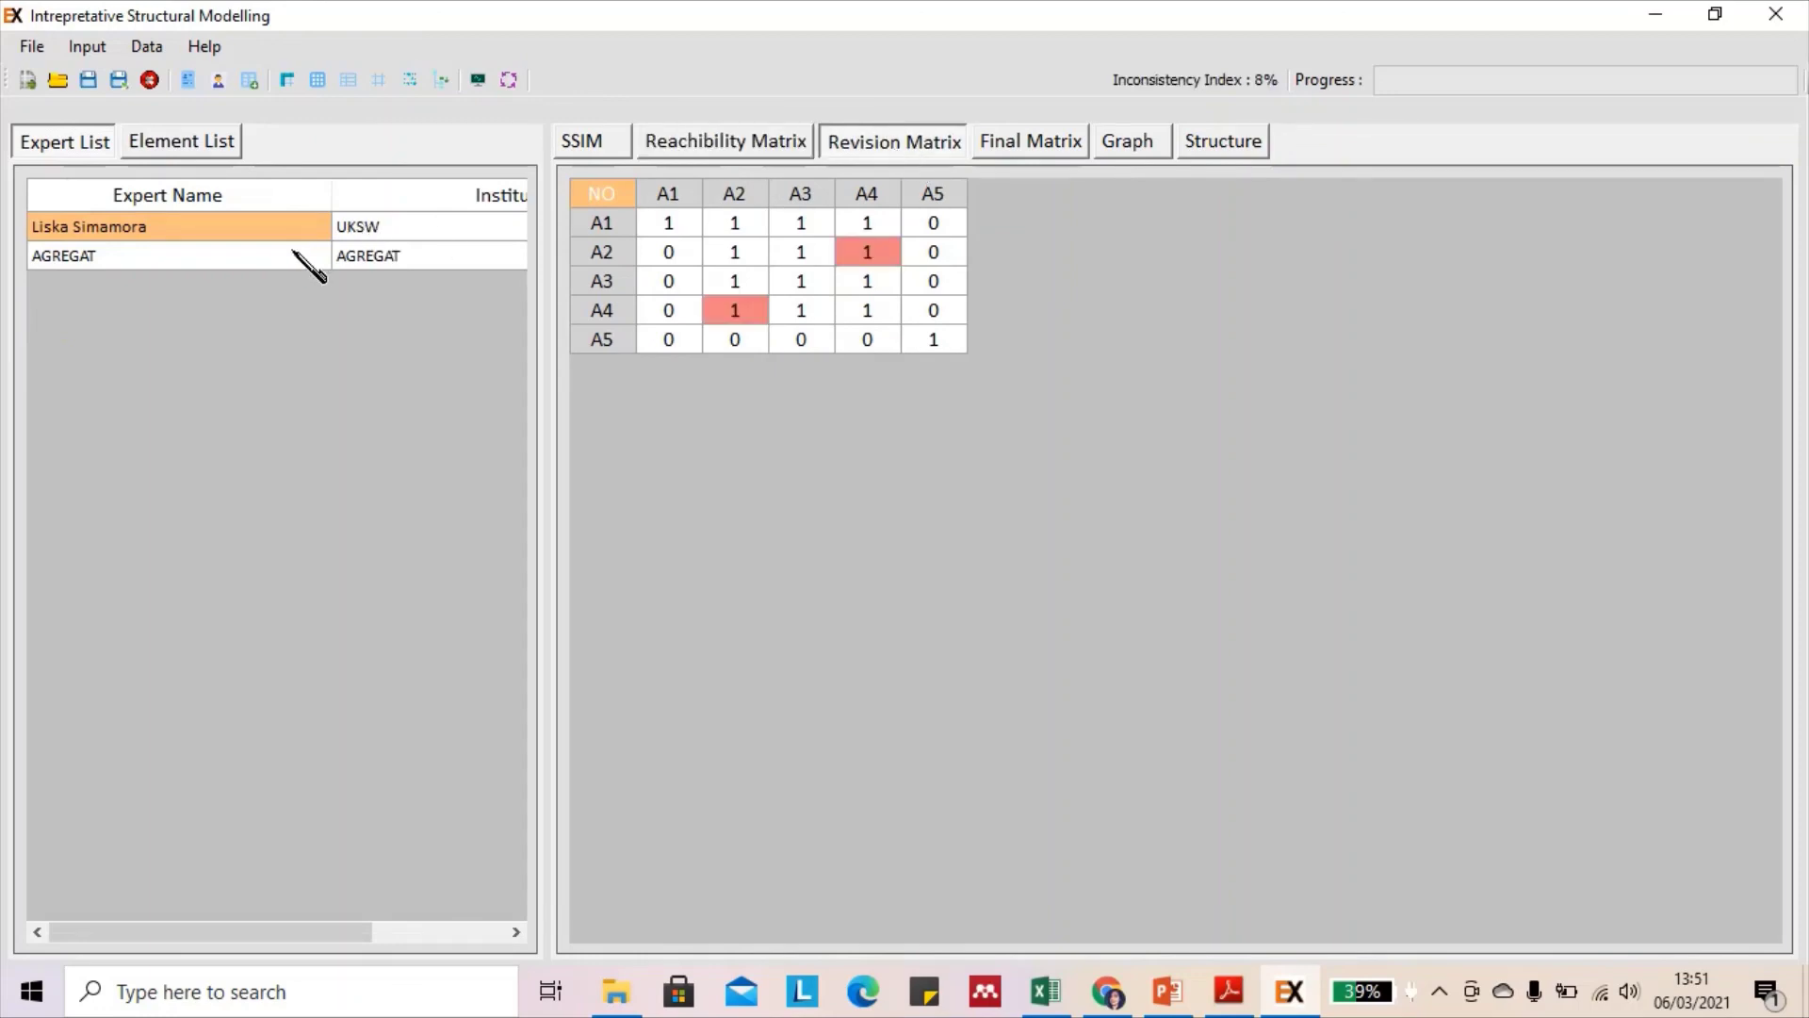
pyautogui.click(294, 254)
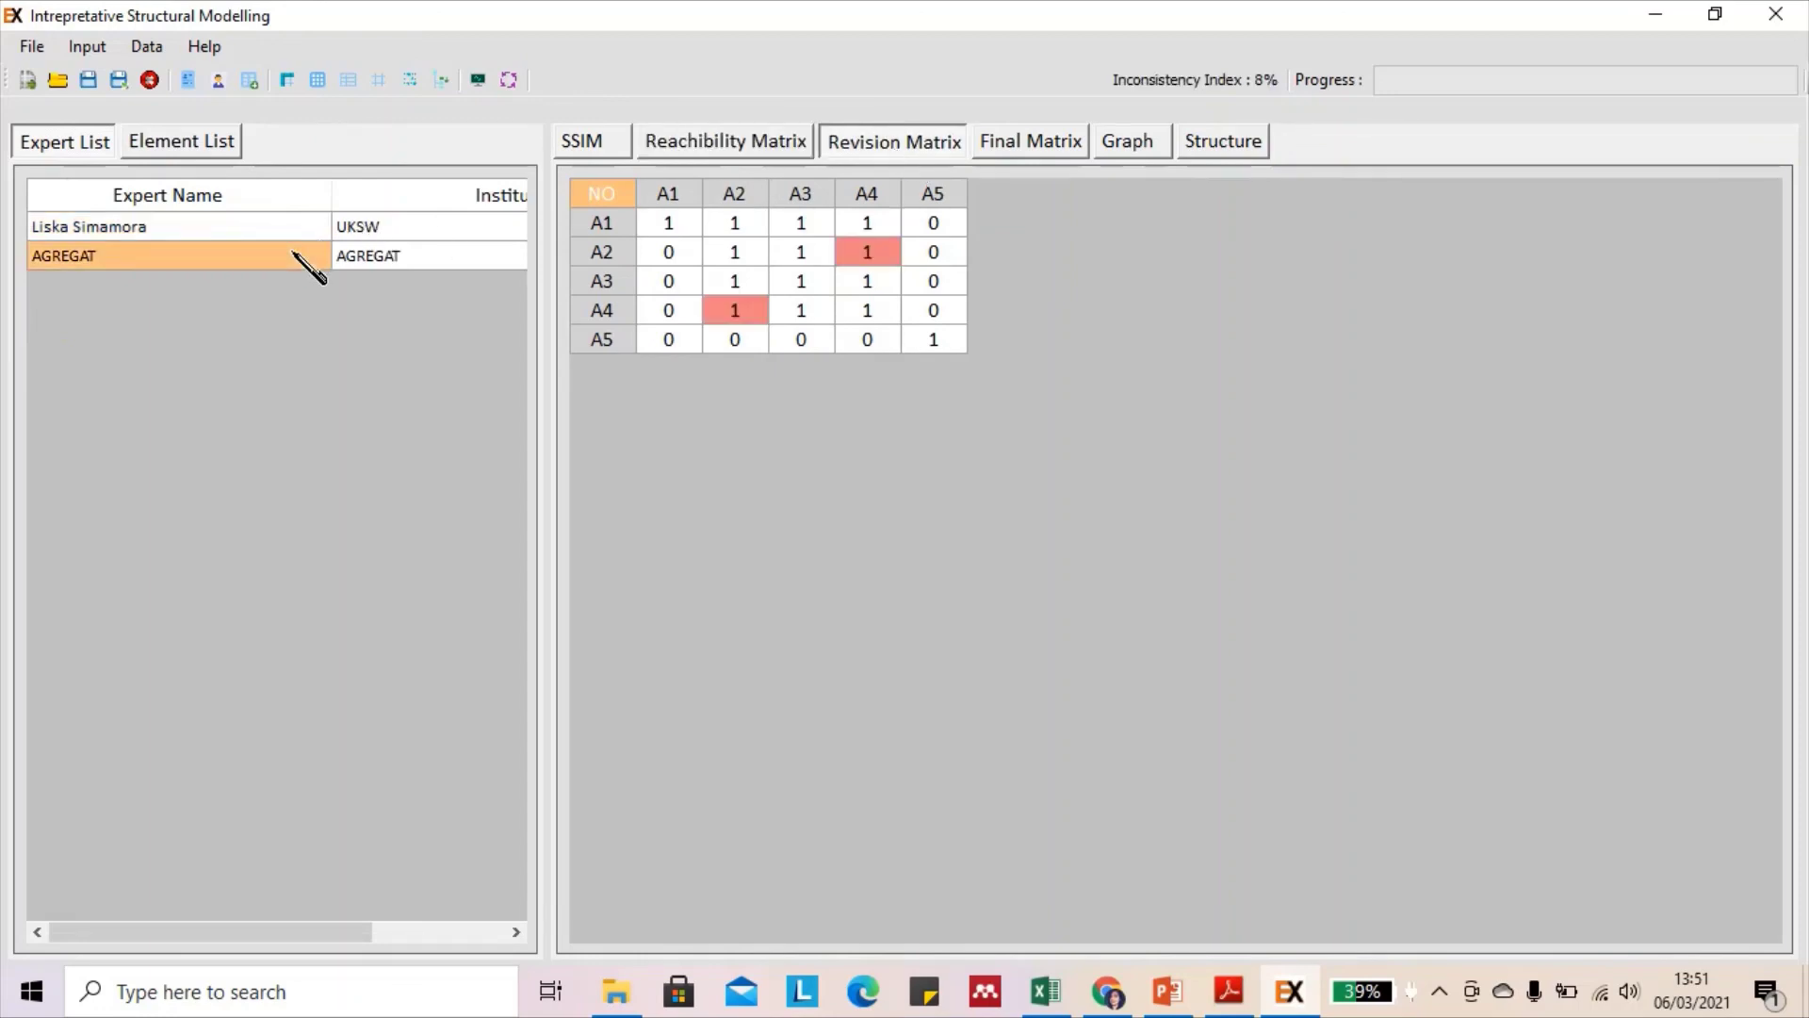
pyautogui.click(1044, 147)
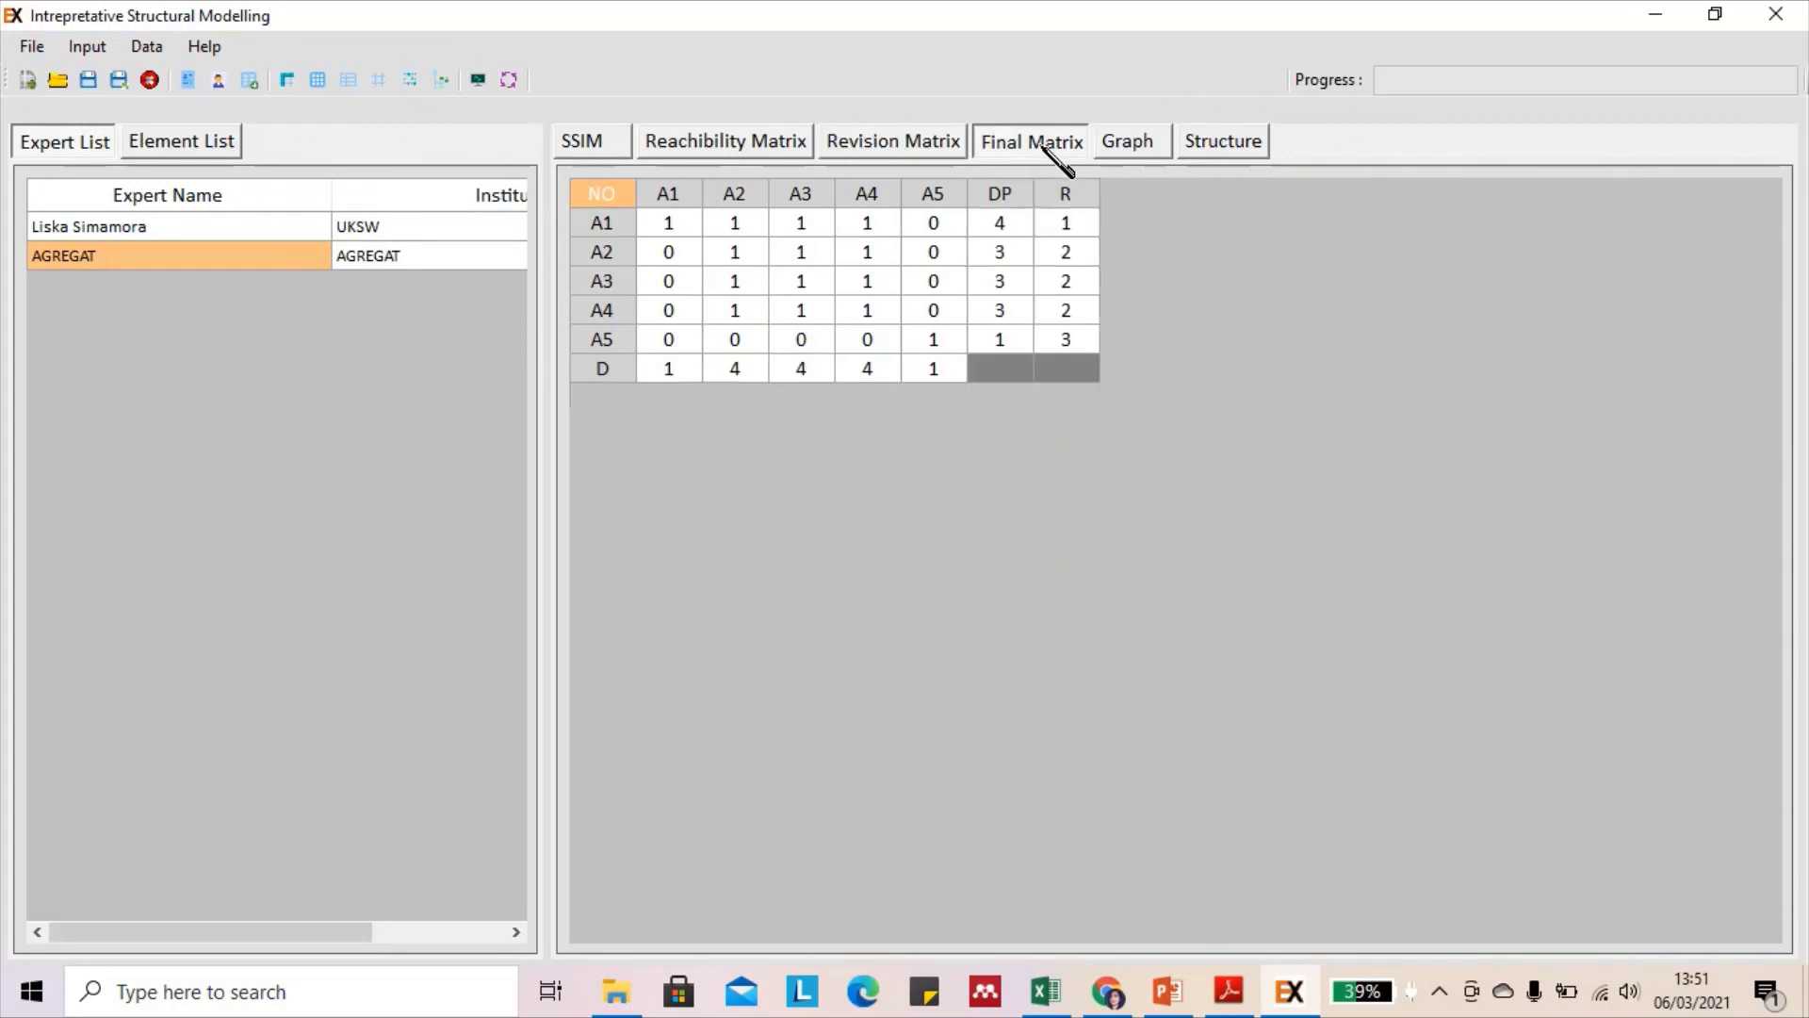
pyautogui.click(1143, 149)
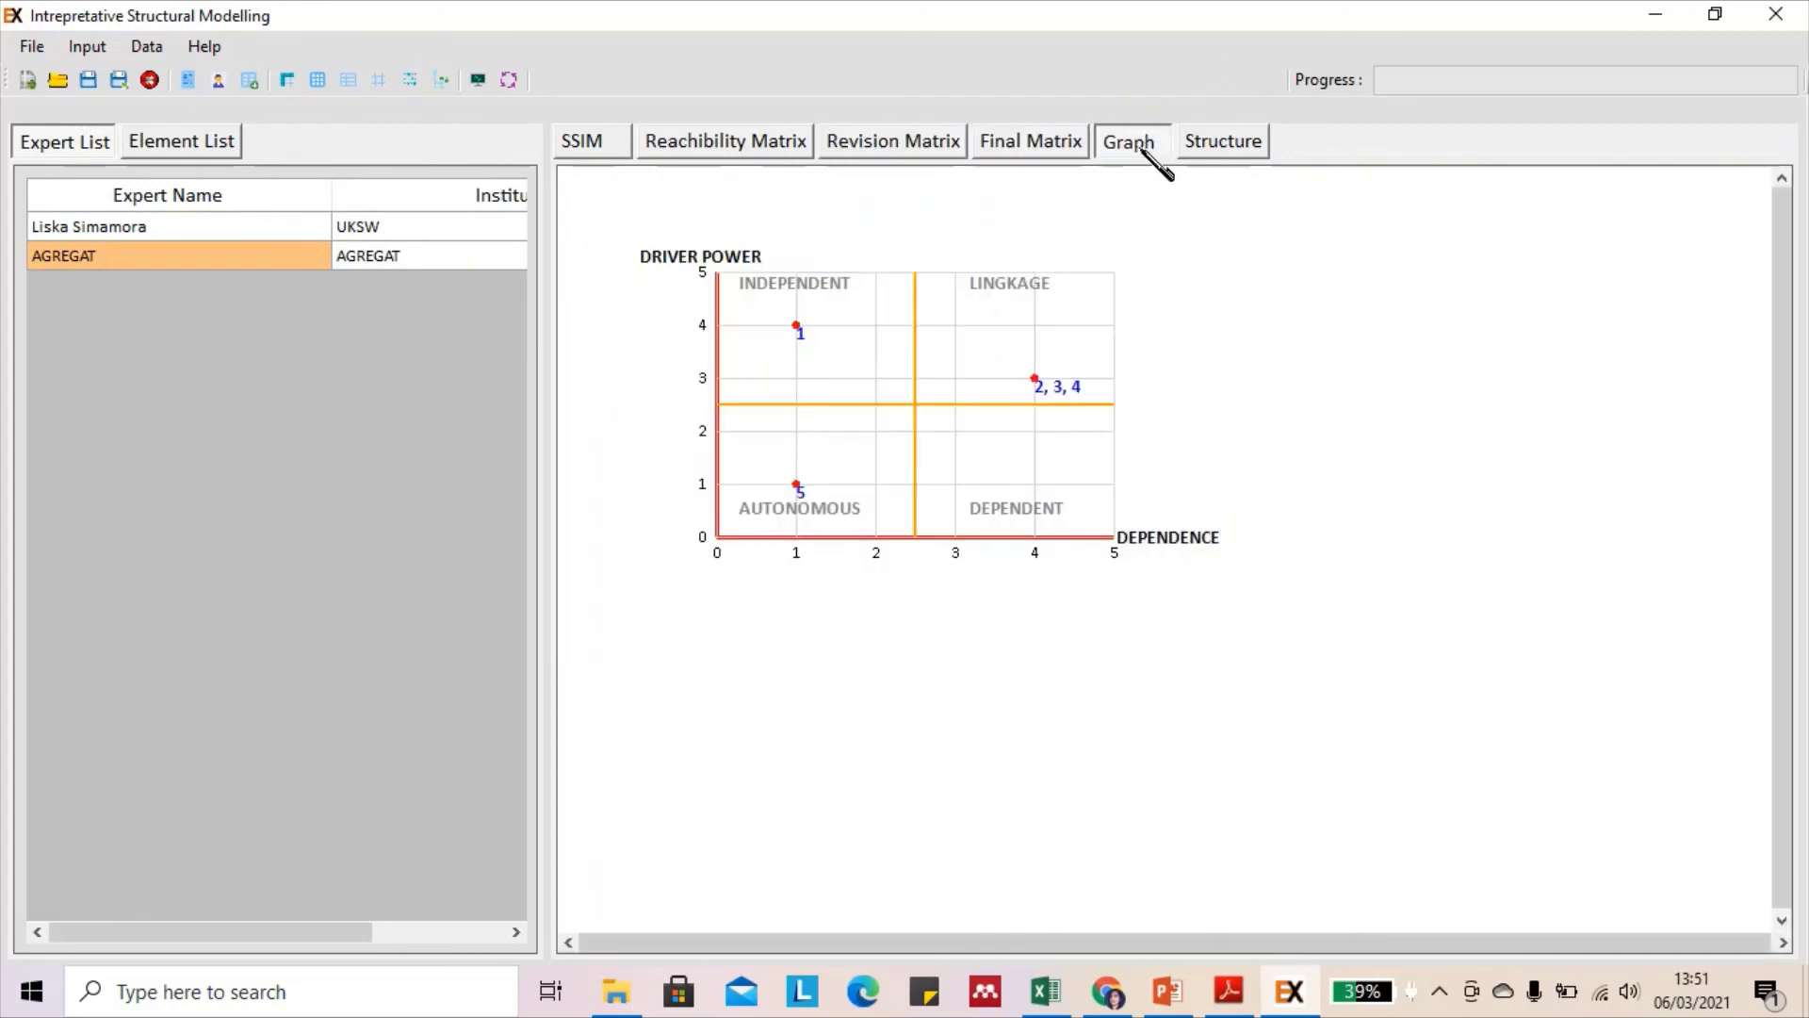
pyautogui.click(1217, 151)
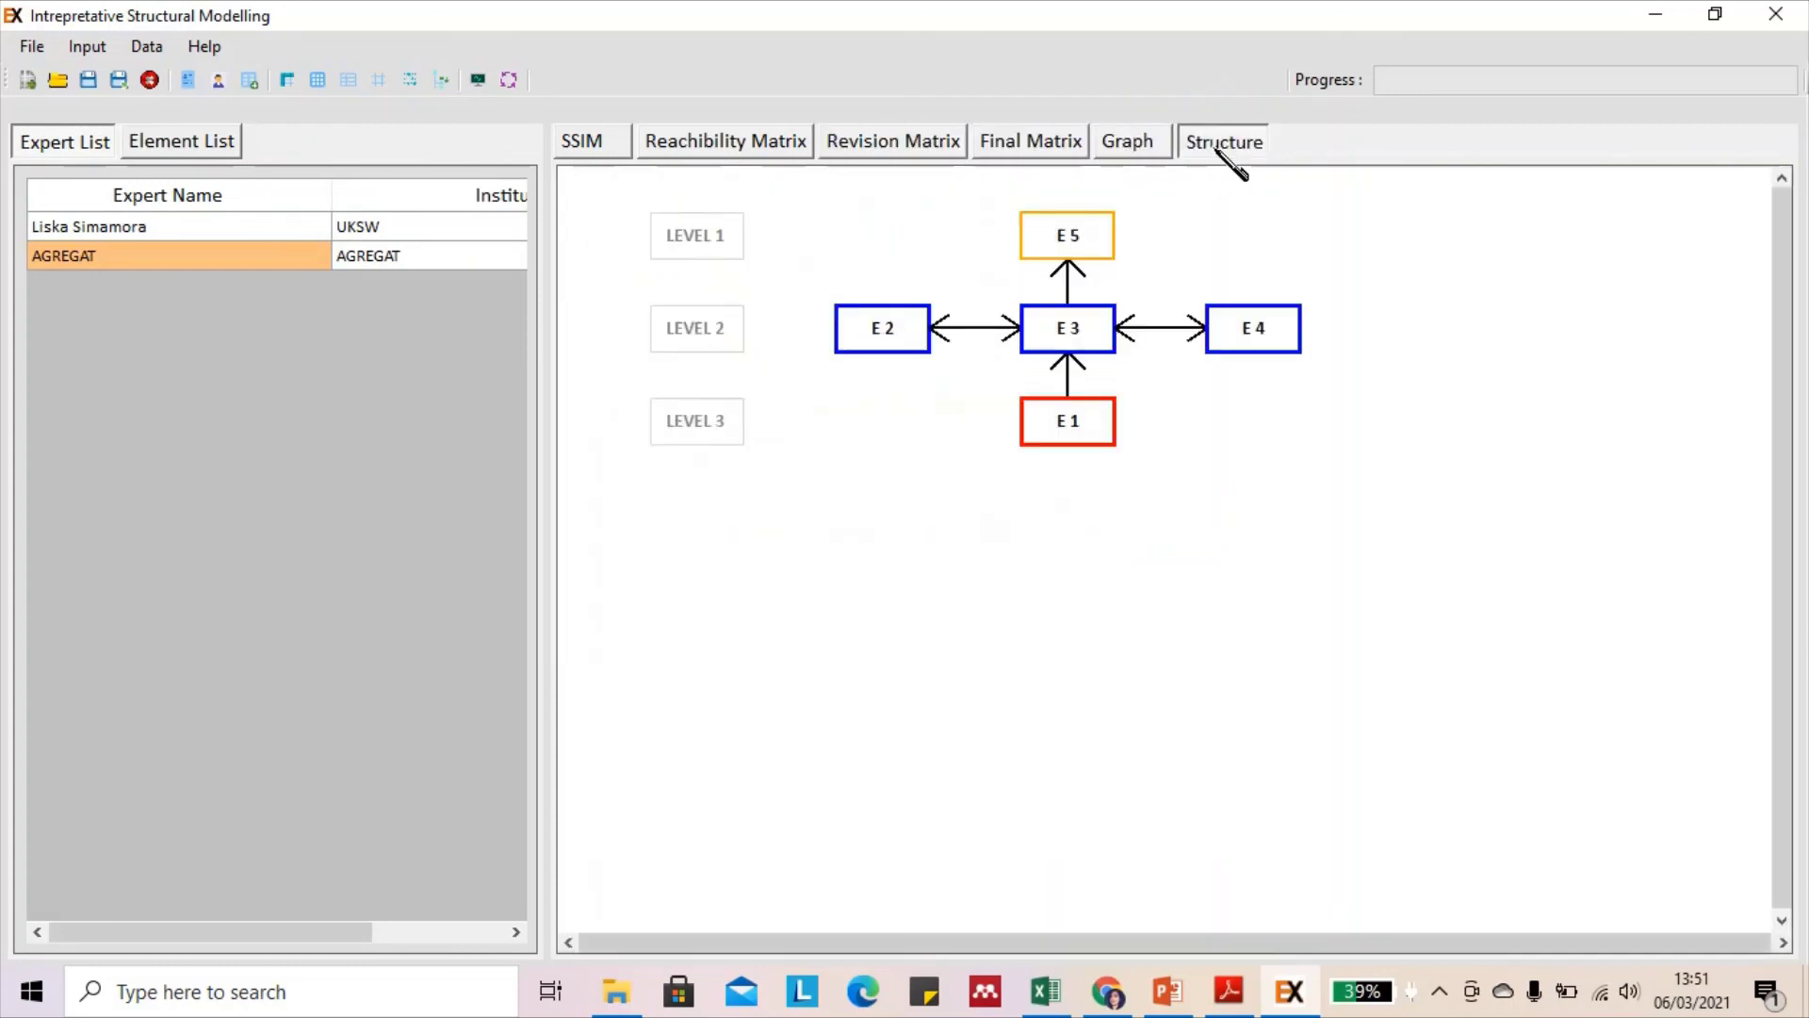
pyautogui.click(750, 142)
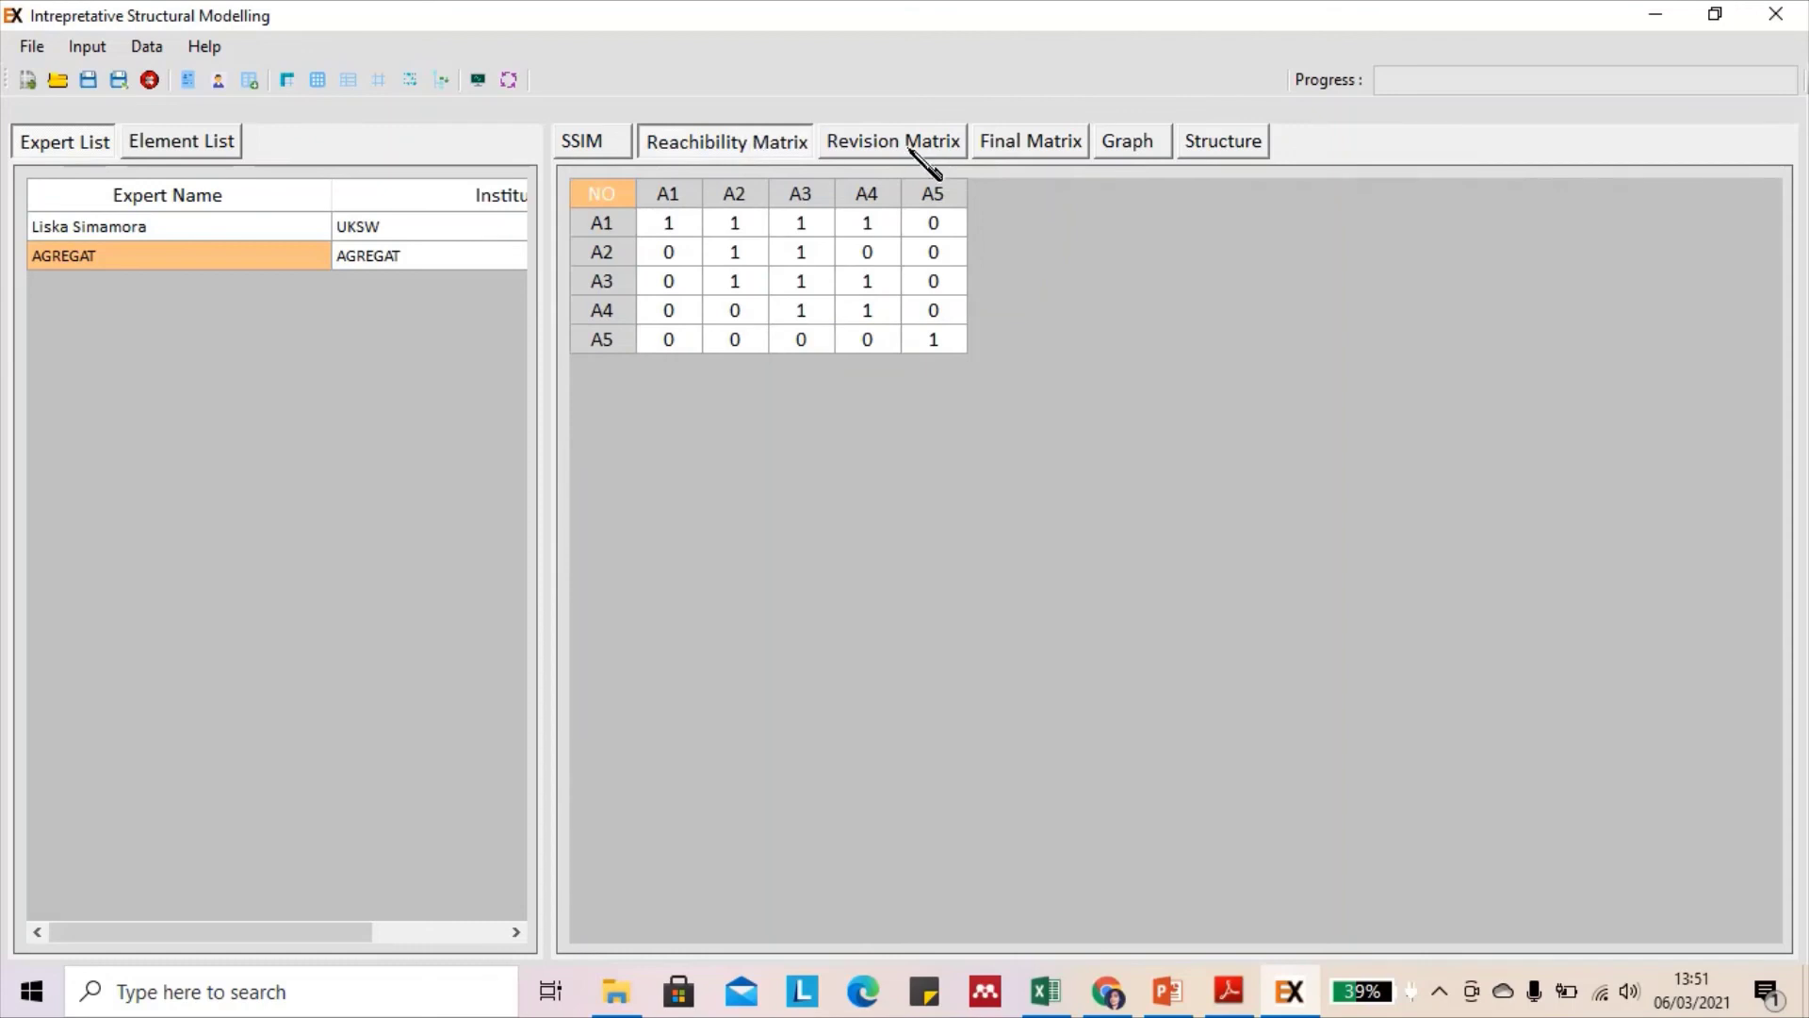
pyautogui.click(908, 144)
# Show the first expert's revision matrix: 4% inconsistency, only A4–A2 flagged
pyautogui.click(622, 145)
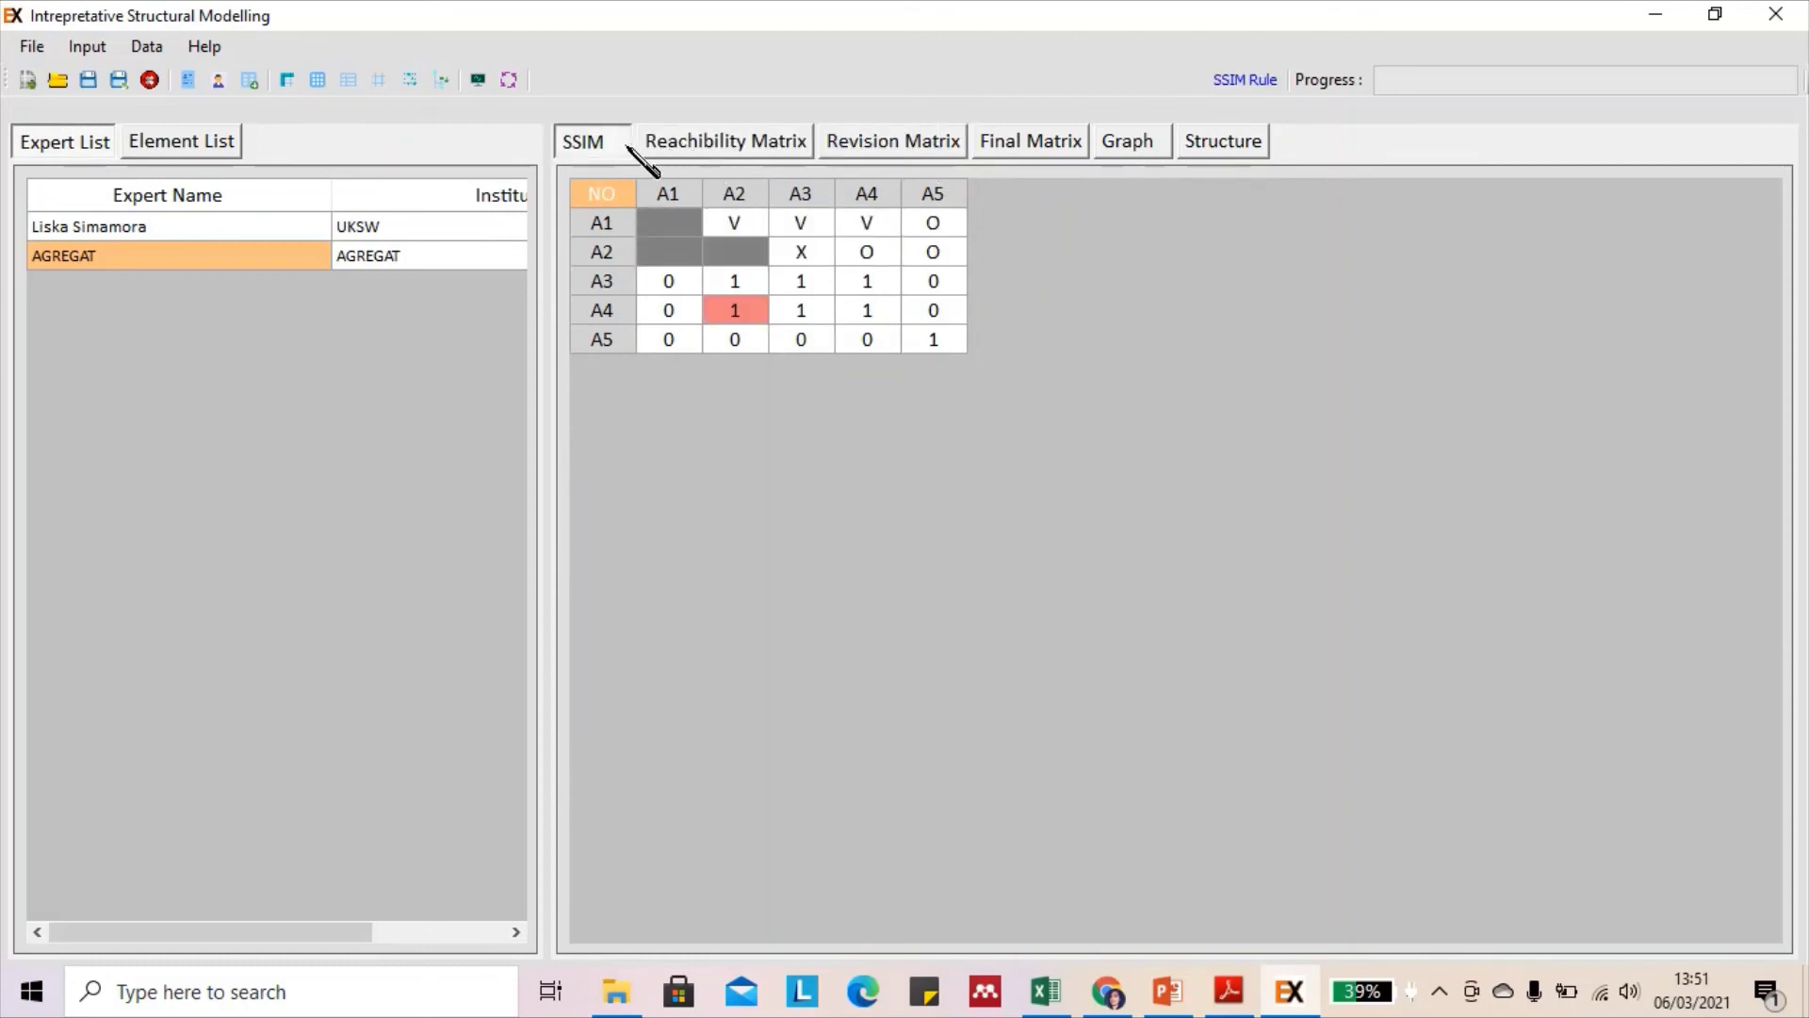
pyautogui.click(209, 235)
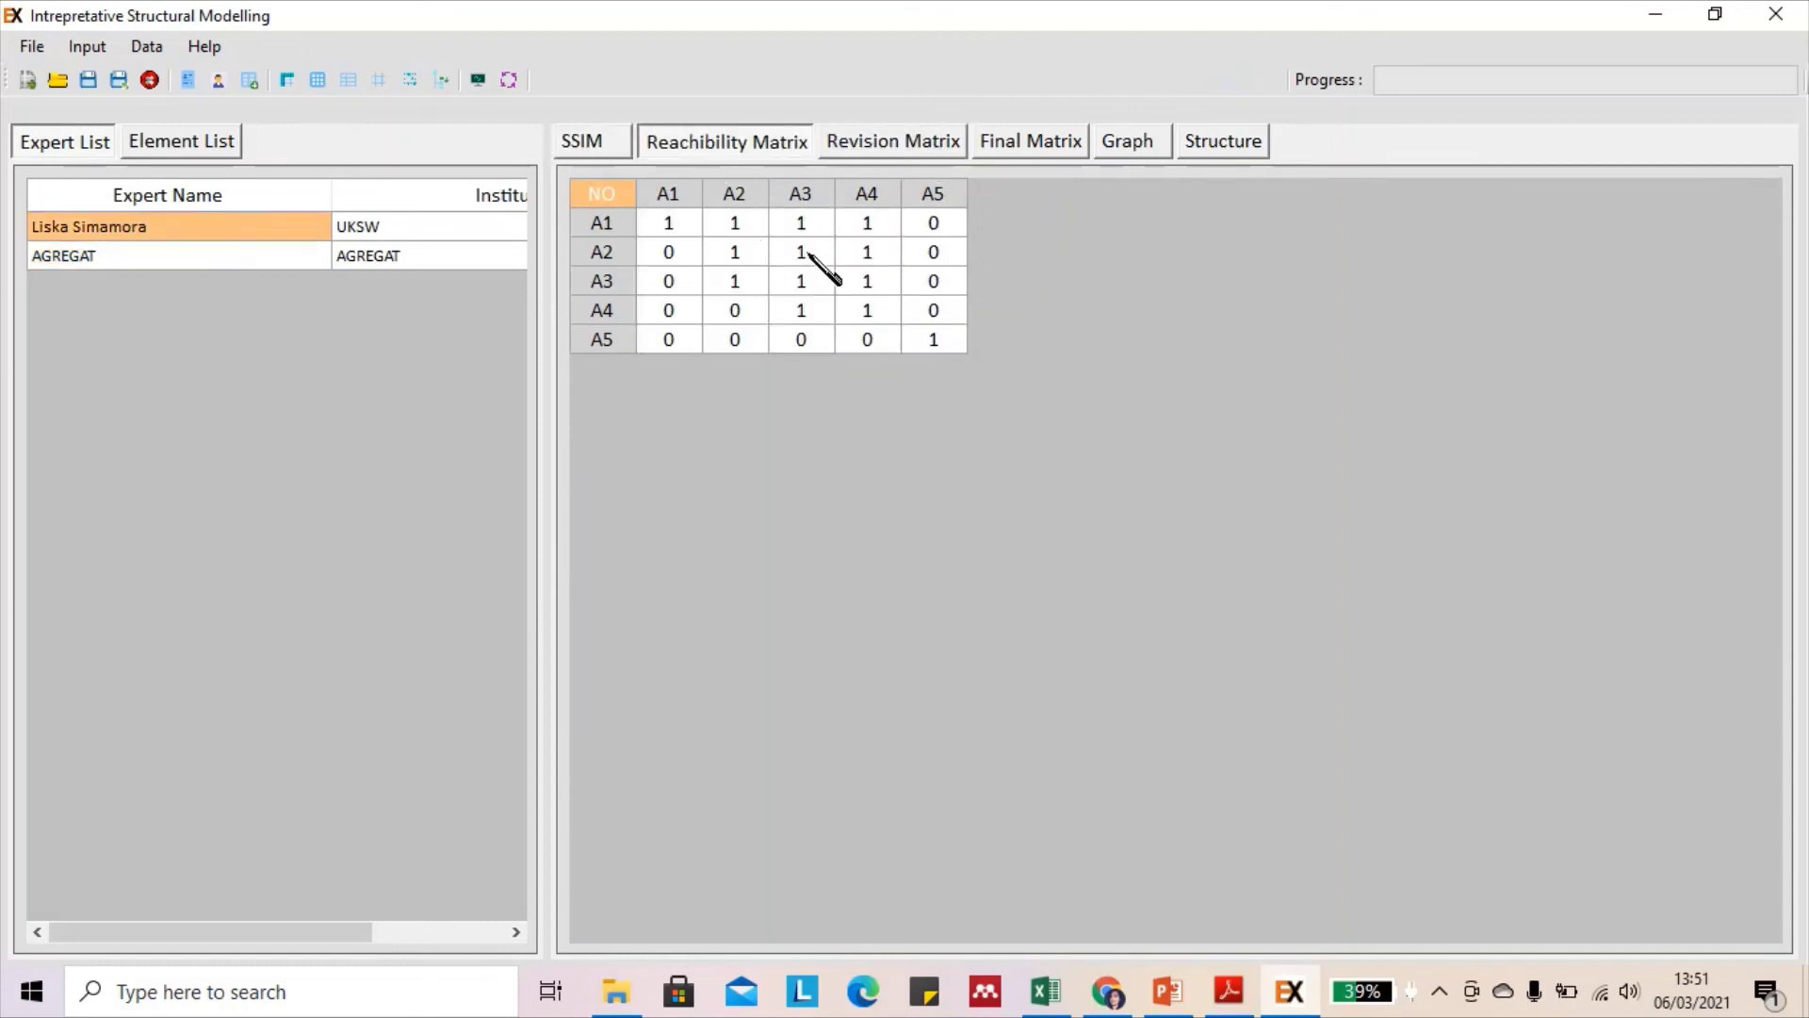
pyautogui.click(921, 143)
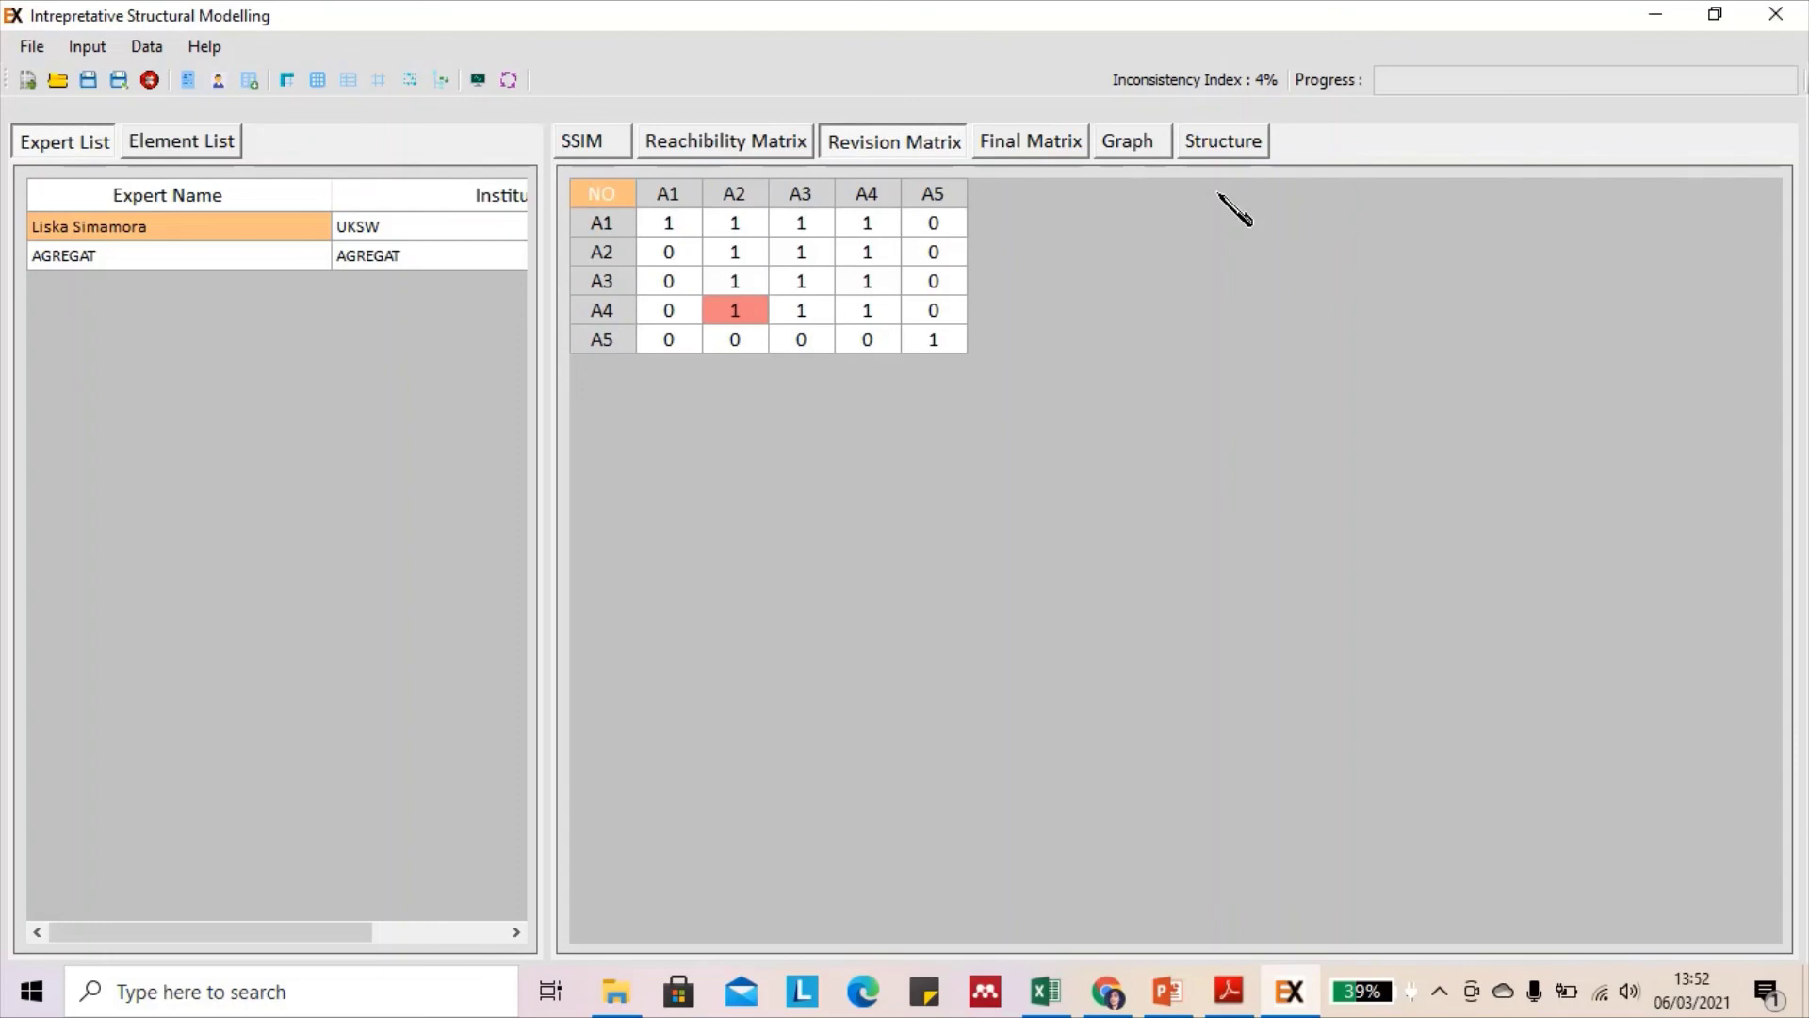
# Review the final matrix, graph and three-level structure (E5 level 1, E1 level 3), then save the case
pyautogui.click(1044, 142)
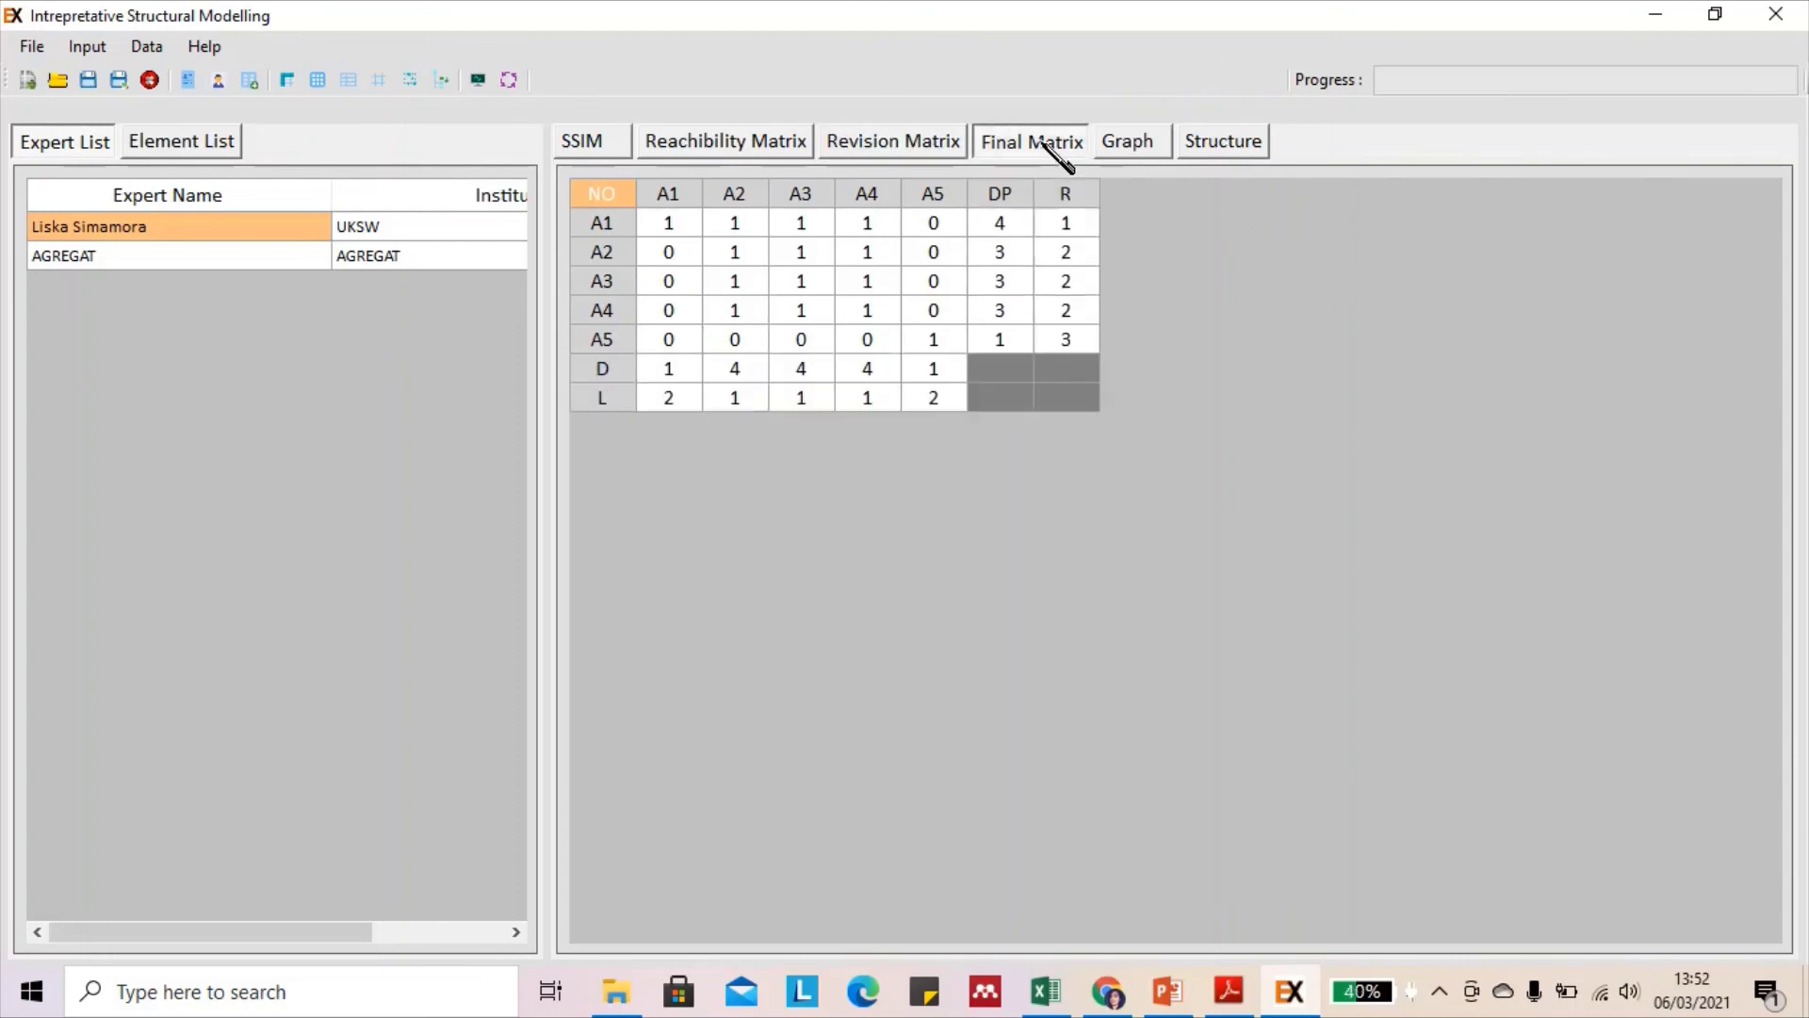
pyautogui.click(1148, 147)
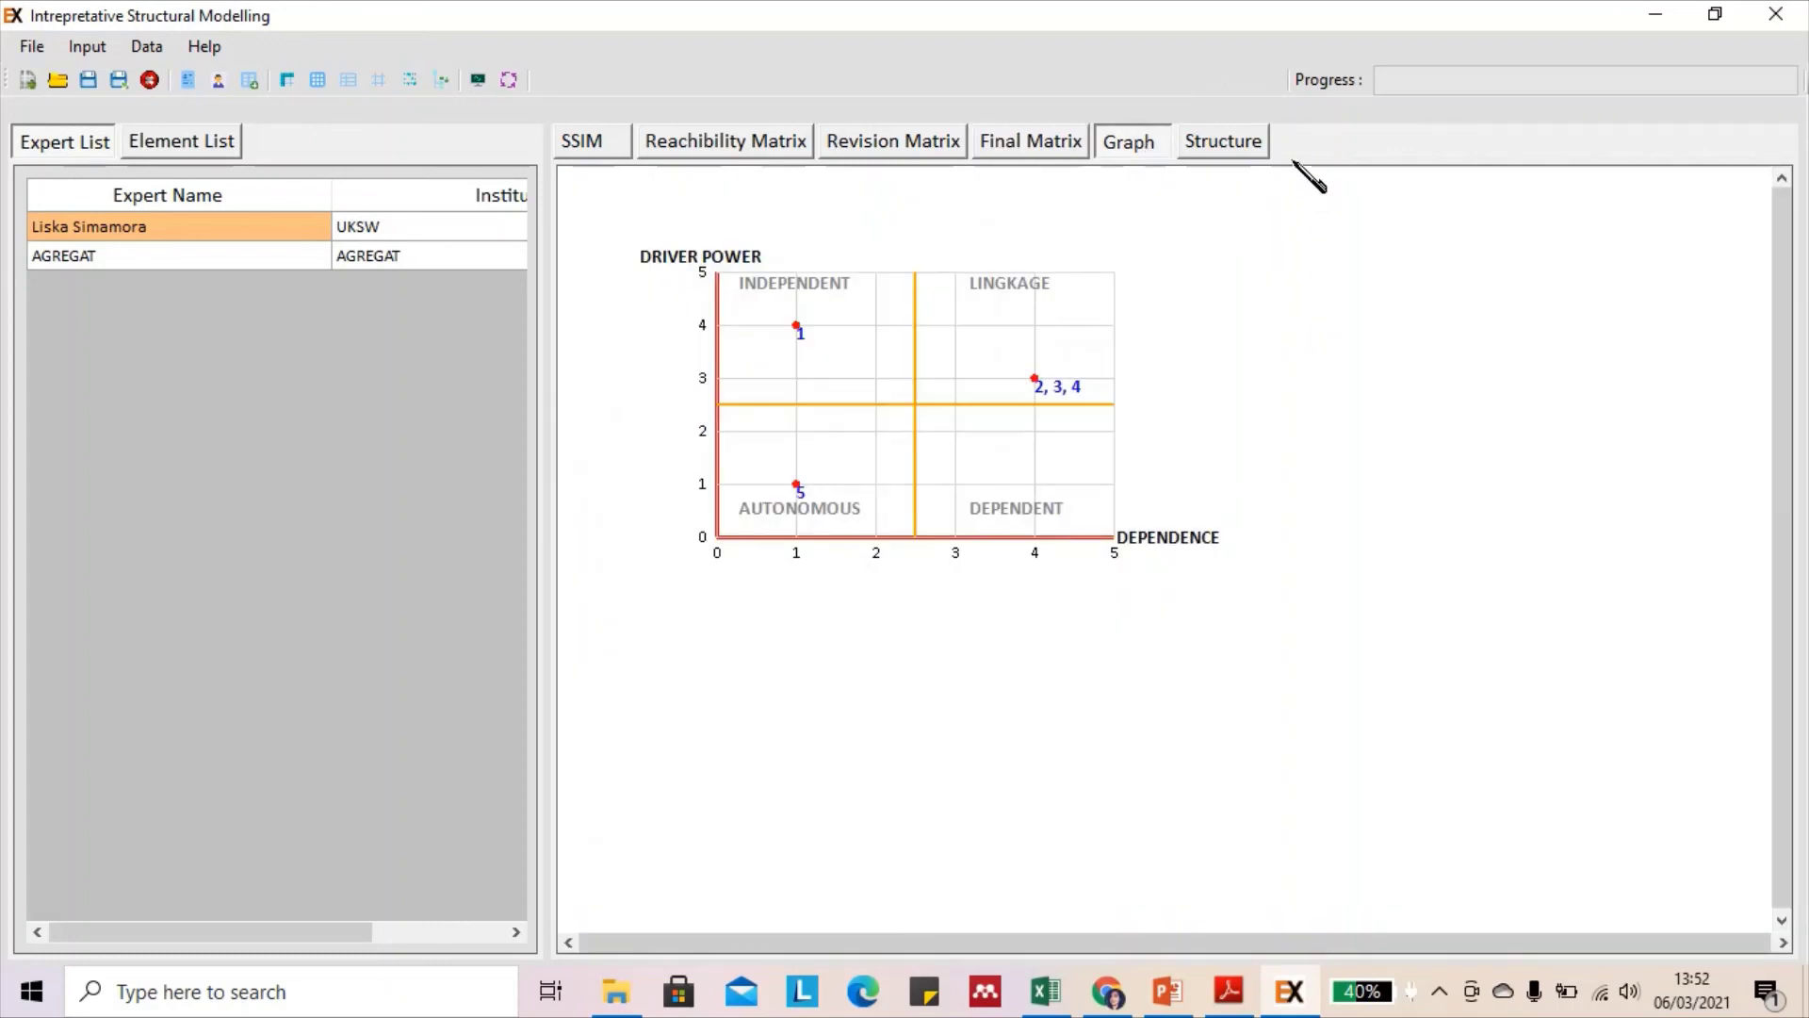
pyautogui.click(1255, 142)
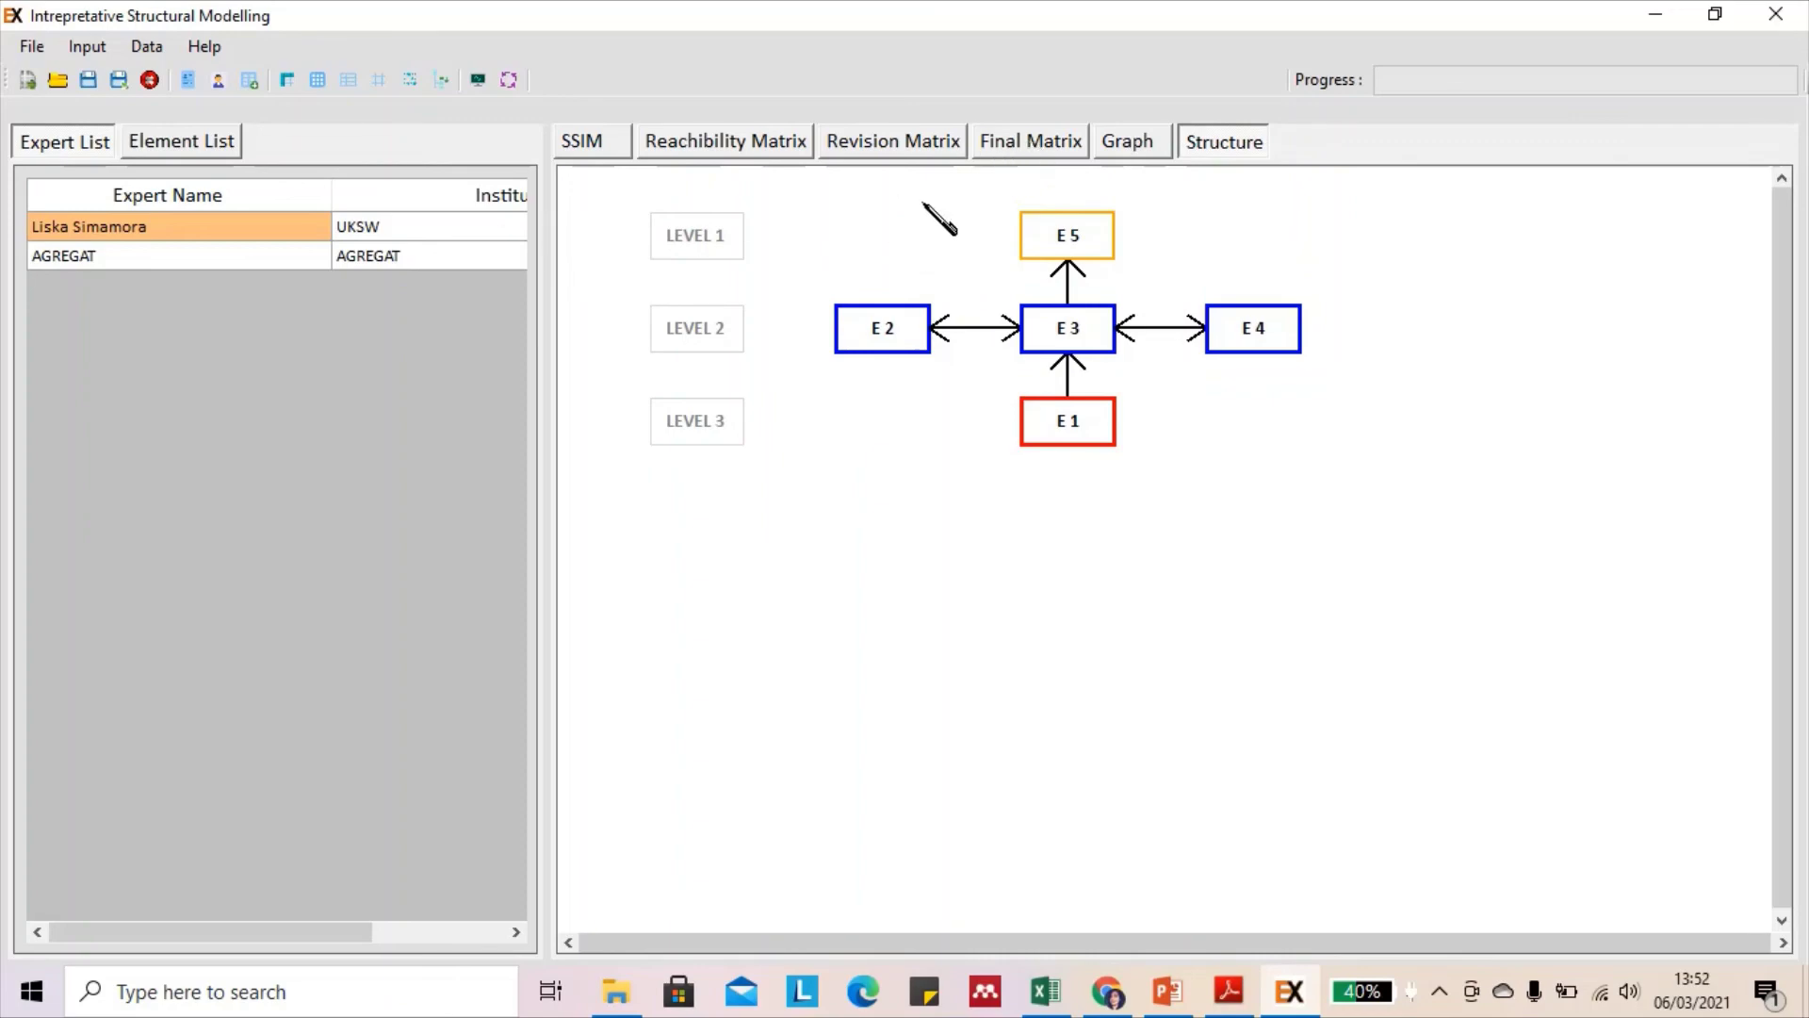
pyautogui.click(935, 146)
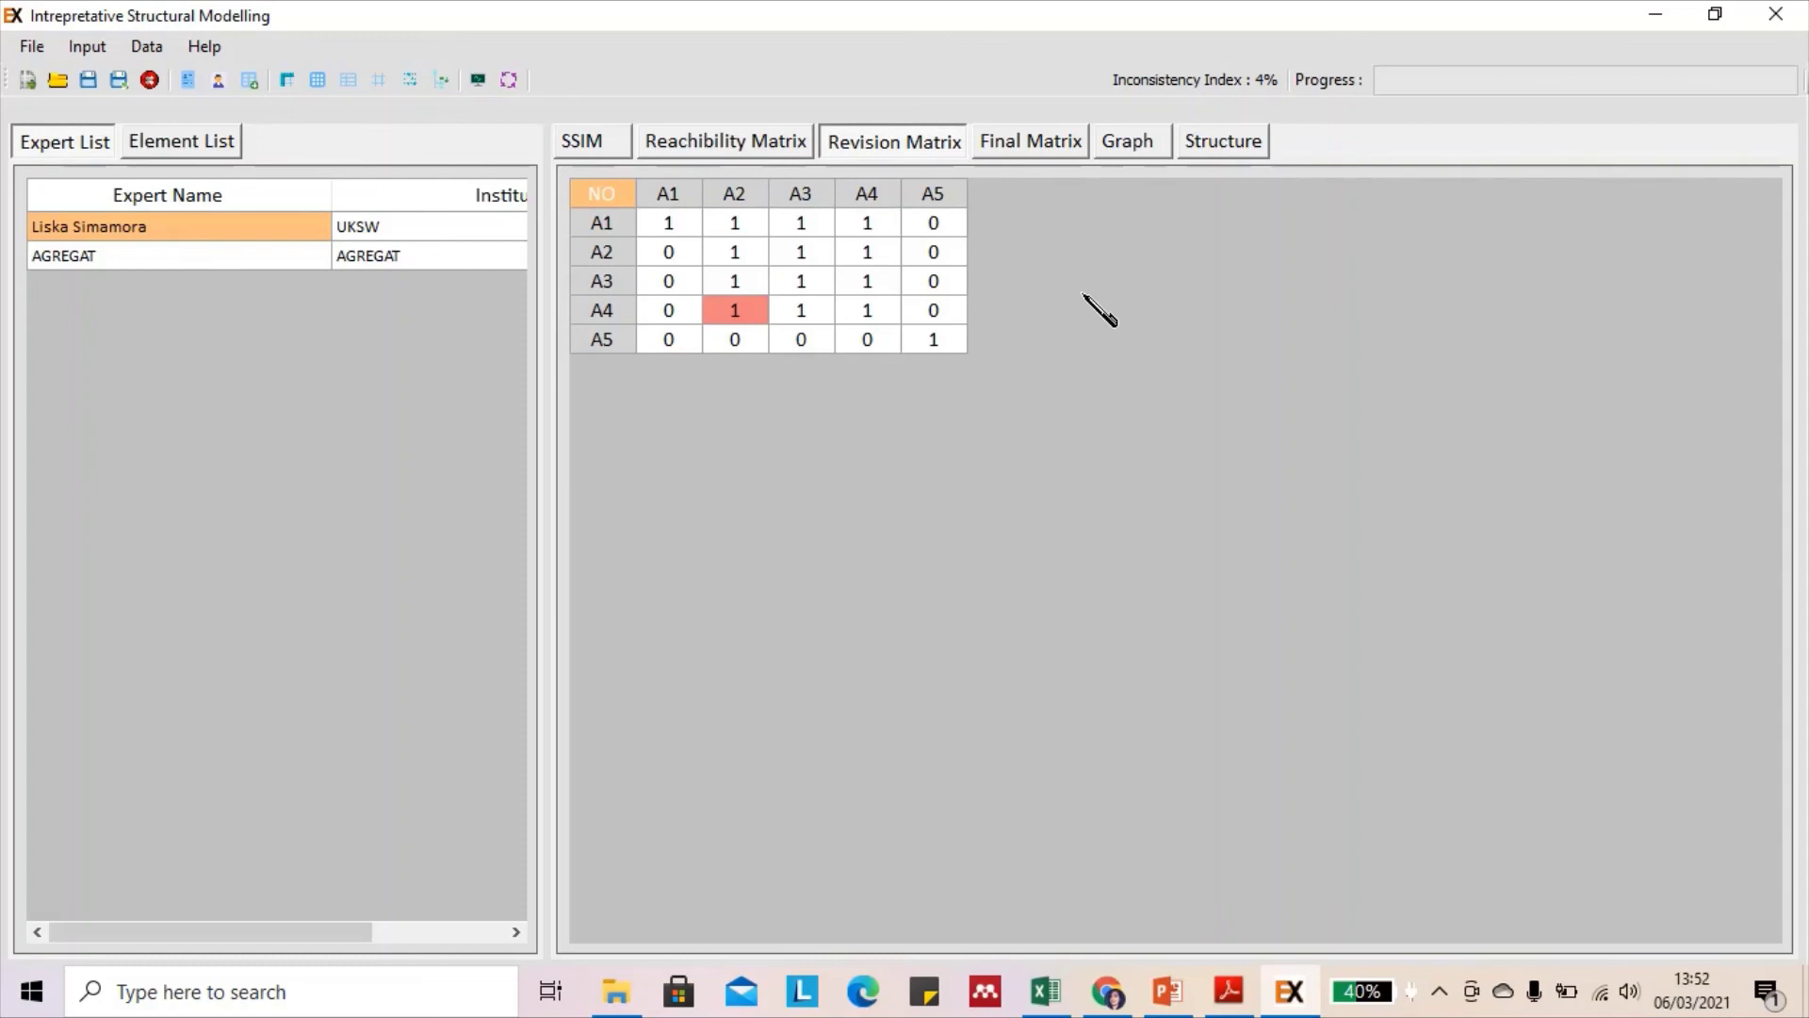
pyautogui.click(1219, 145)
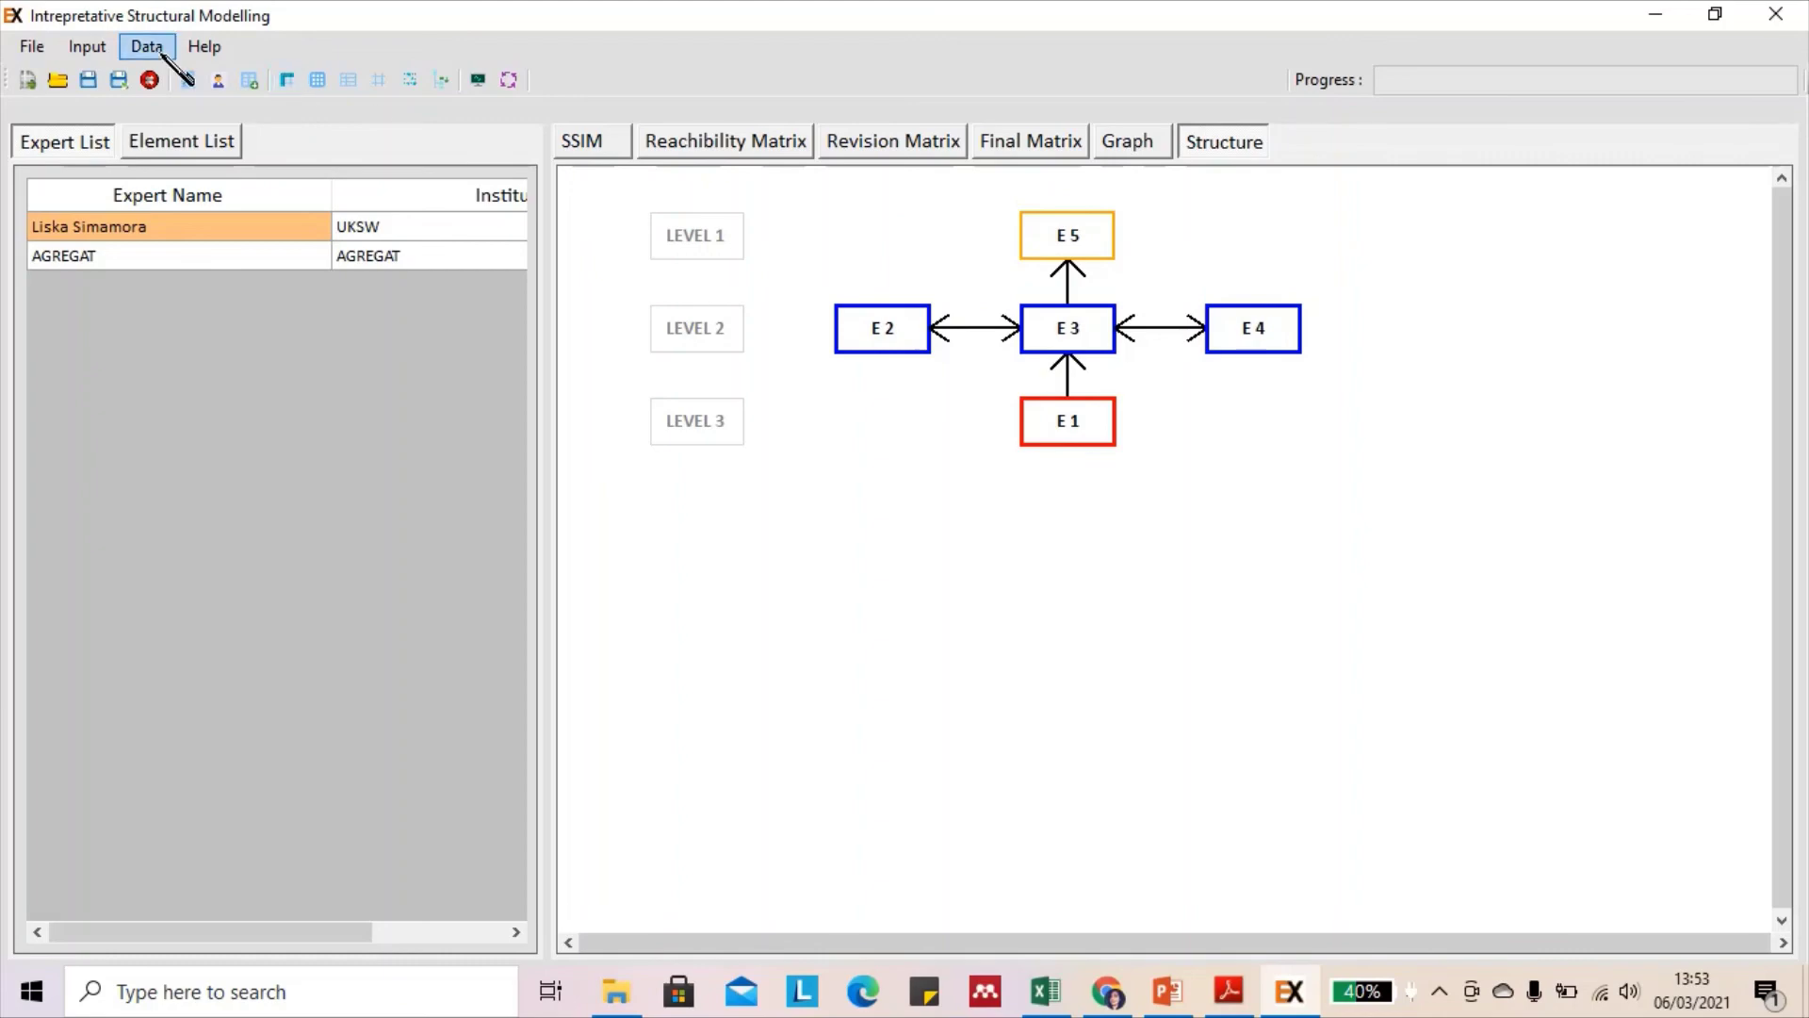
pyautogui.click(38, 52)
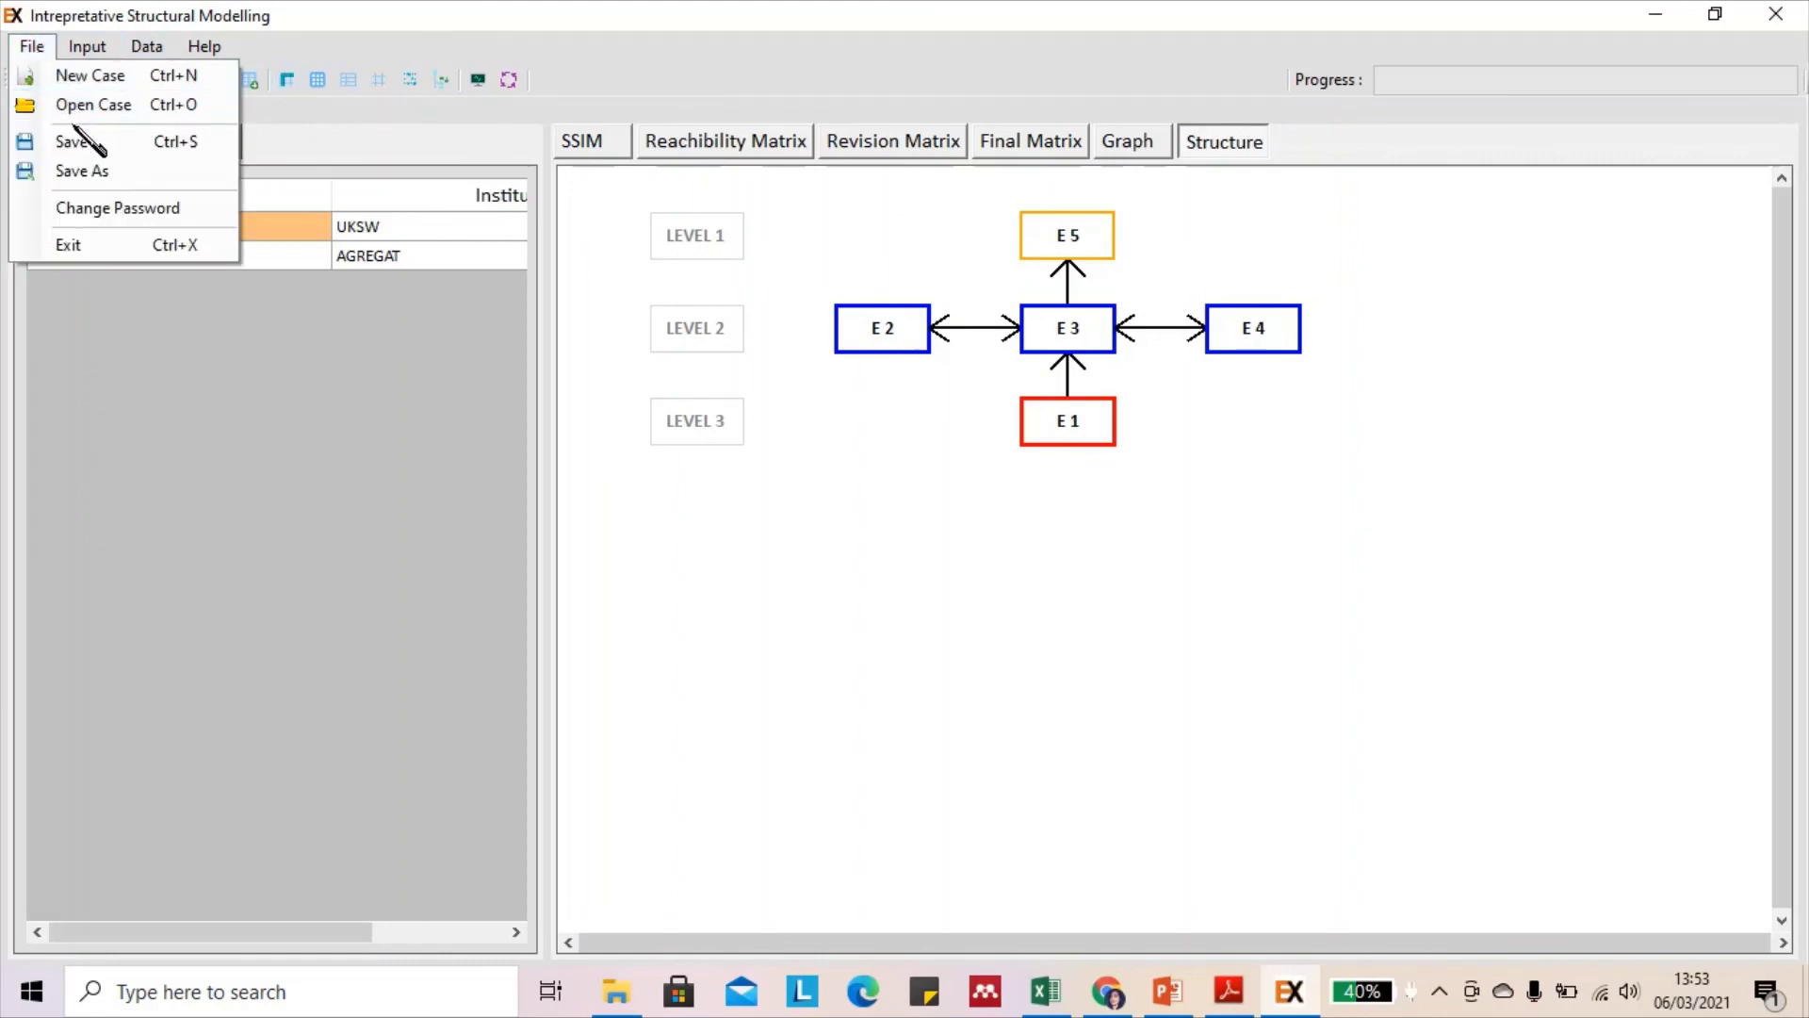
pyautogui.click(83, 153)
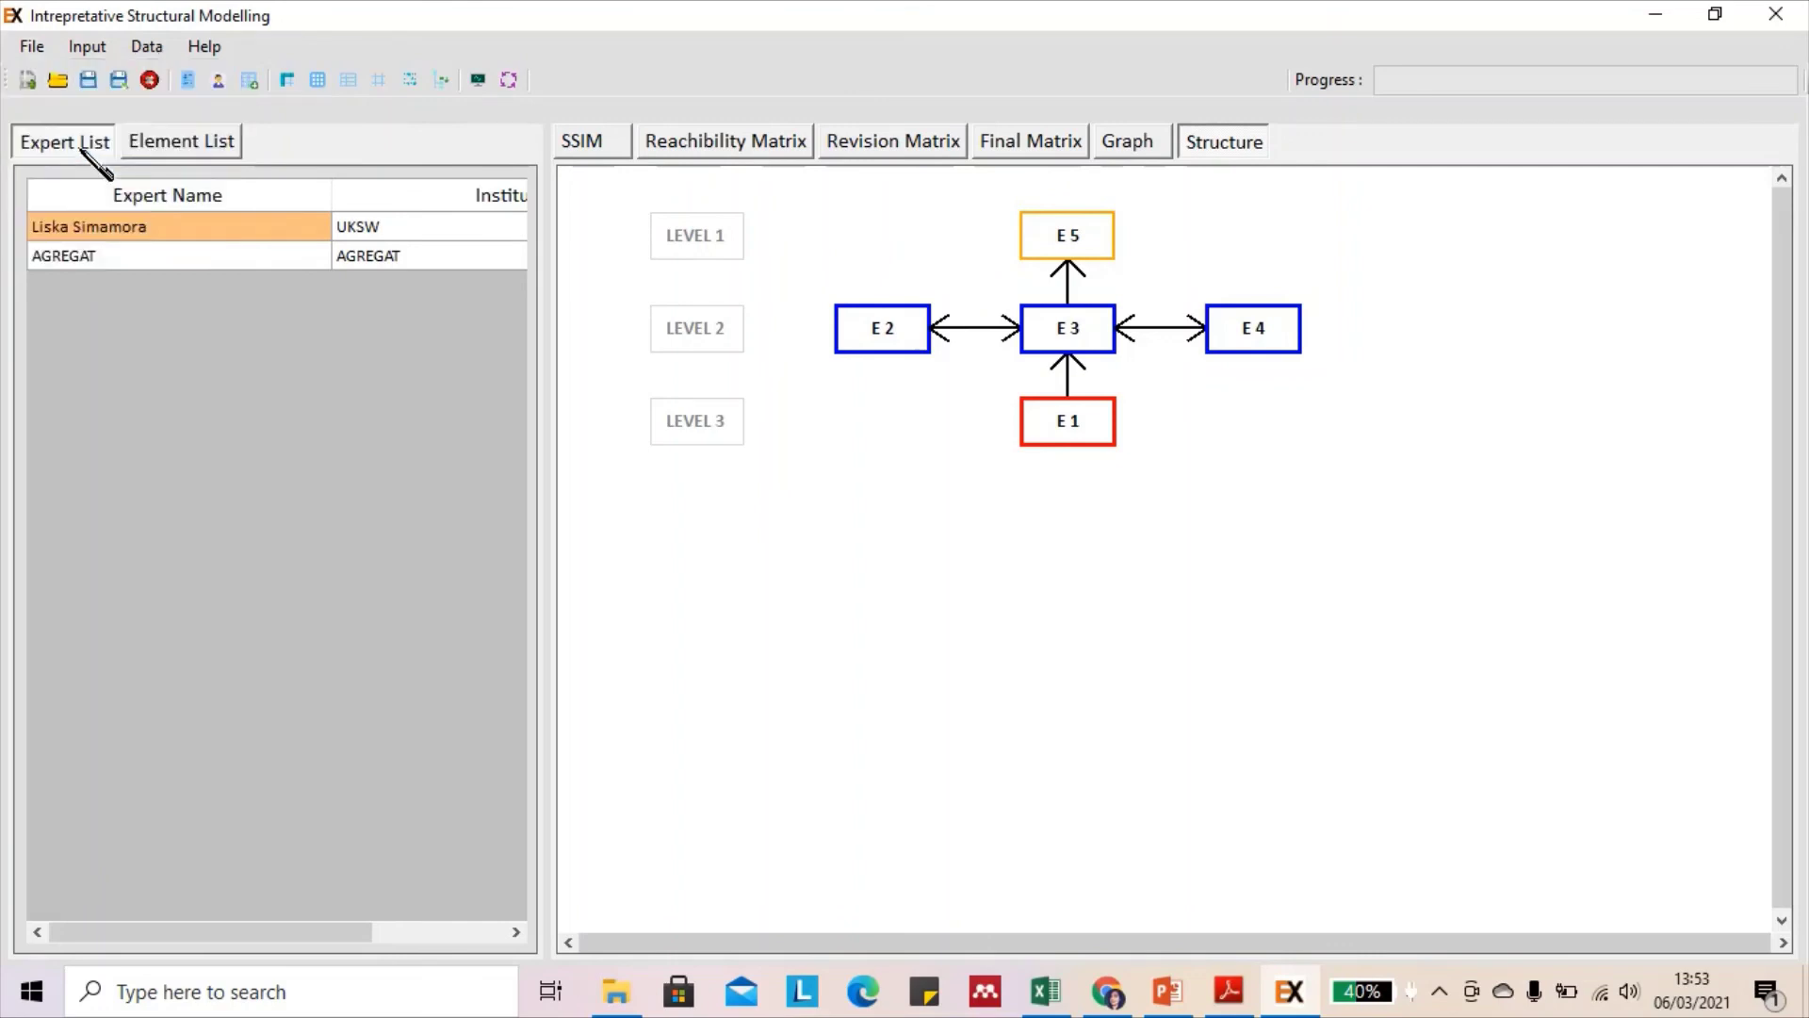